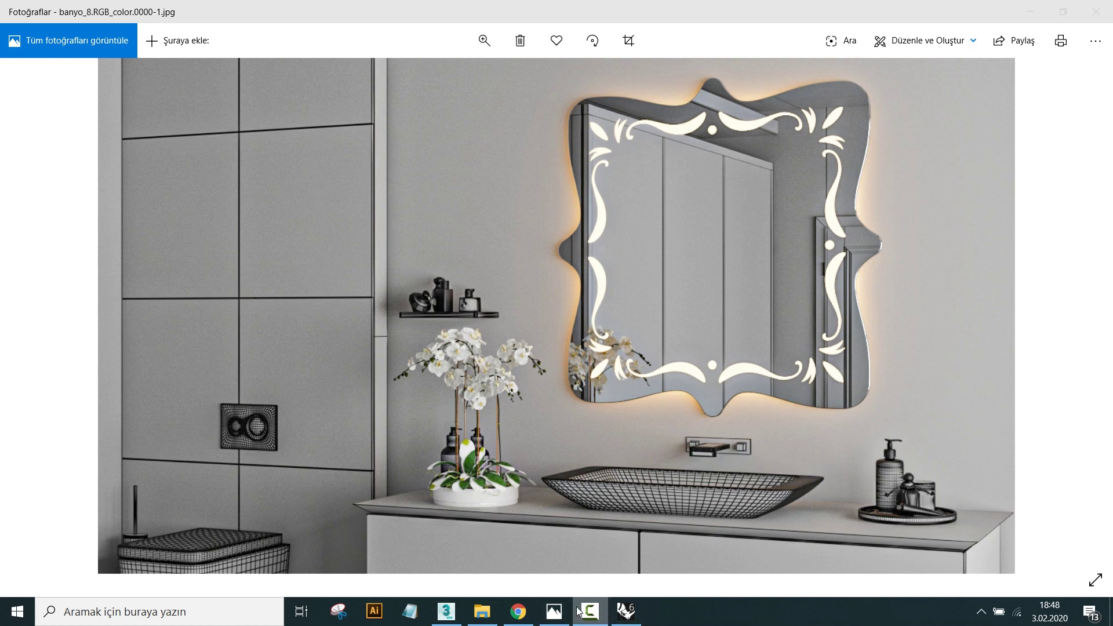
Step: Switch to Rhino and zoom around the Top viewport to inspect a wave ornament curve
click(482, 611)
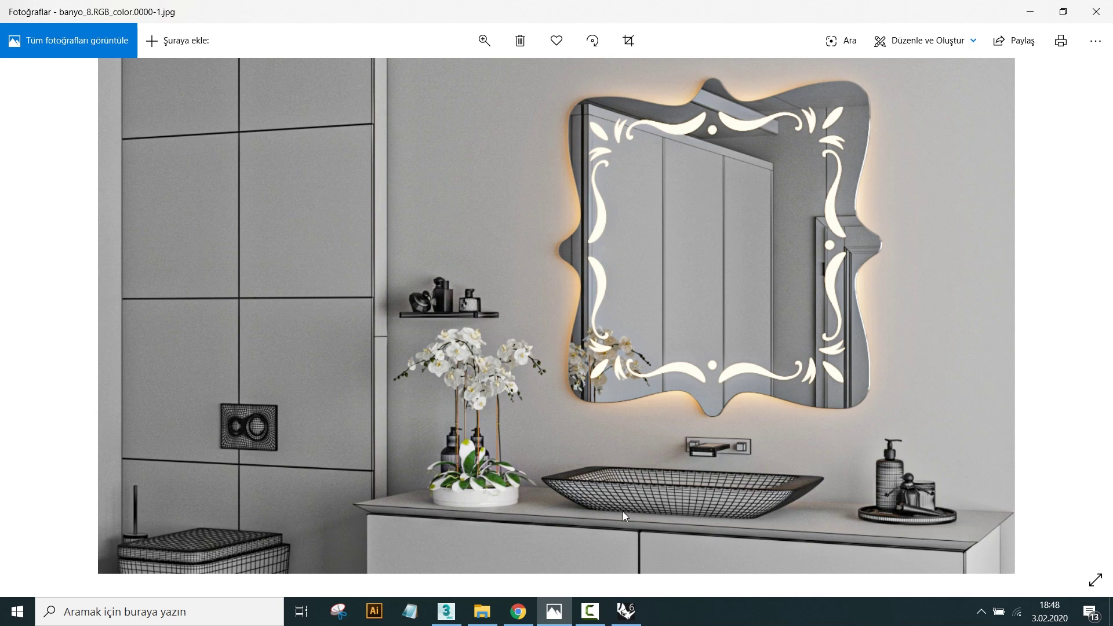
click(630, 615)
scroll(504, 426, down, 3)
scroll(555, 354, down, 1)
scroll(570, 360, up, 5)
scroll(565, 362, up, 2)
scroll(559, 357, up, 2)
click(568, 371)
scroll(588, 406, down, 5)
scroll(603, 406, down, 3)
scroll(615, 330, up, 3)
scroll(632, 279, up, 4)
scroll(649, 242, up, 2)
scroll(656, 297, down, 3)
key(Escape)
Step: Select the outer frame outline curve and display its control points
scroll(647, 251, down, 2)
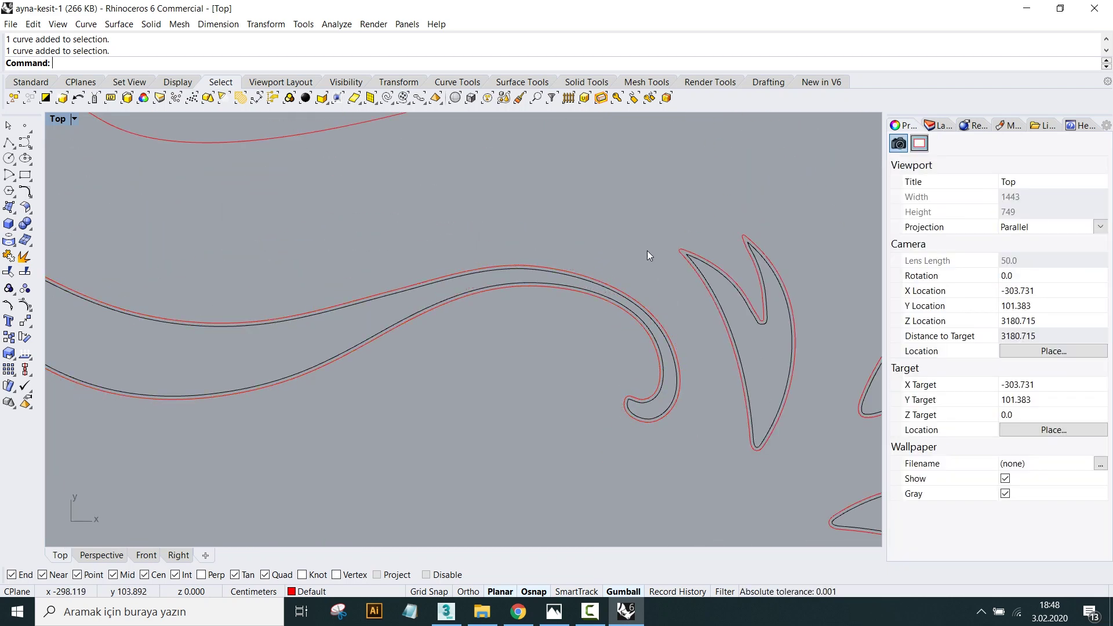
scroll(648, 251, down, 2)
scroll(653, 299, down, 5)
scroll(680, 289, up, 1)
scroll(679, 264, up, 3)
scroll(676, 291, up, 5)
scroll(678, 292, down, 2)
scroll(683, 291, down, 3)
scroll(651, 283, down, 2)
scroll(652, 283, down, 1)
click(654, 236)
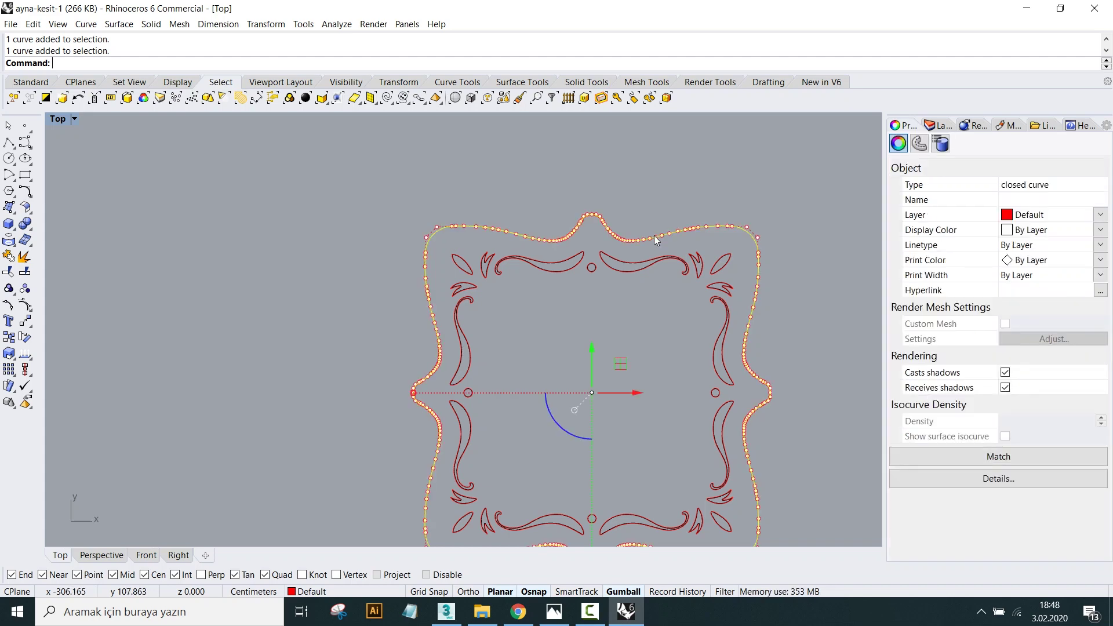
key(F10)
scroll(670, 272, up, 3)
scroll(670, 273, up, 2)
Step: In 3ds Max, switch to a wireframe perspective view from a corner of the room
click(446, 611)
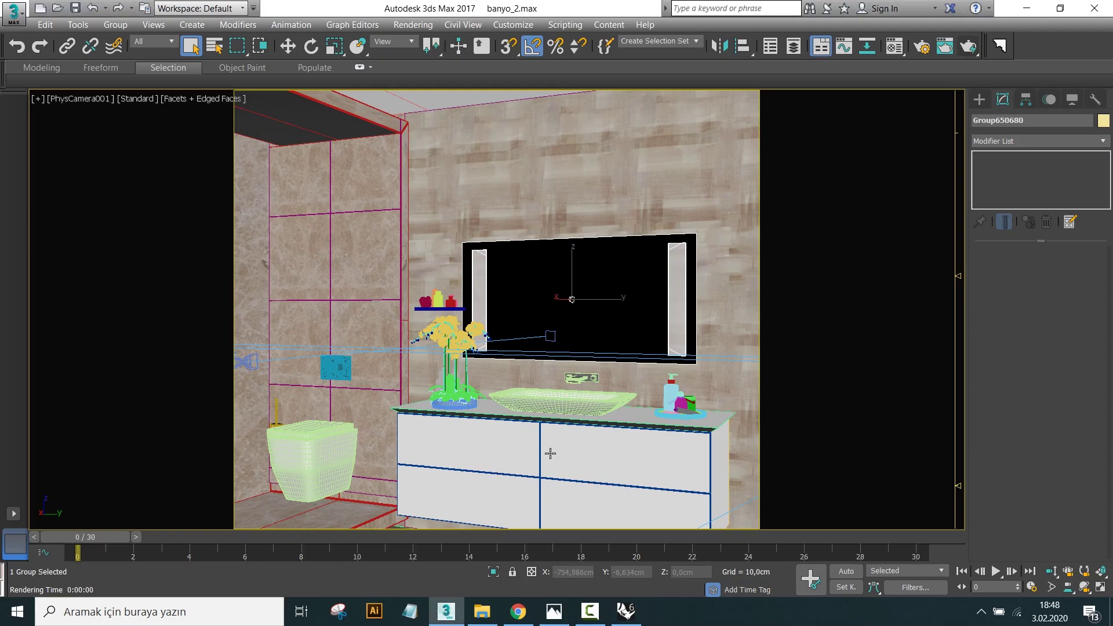
key(p)
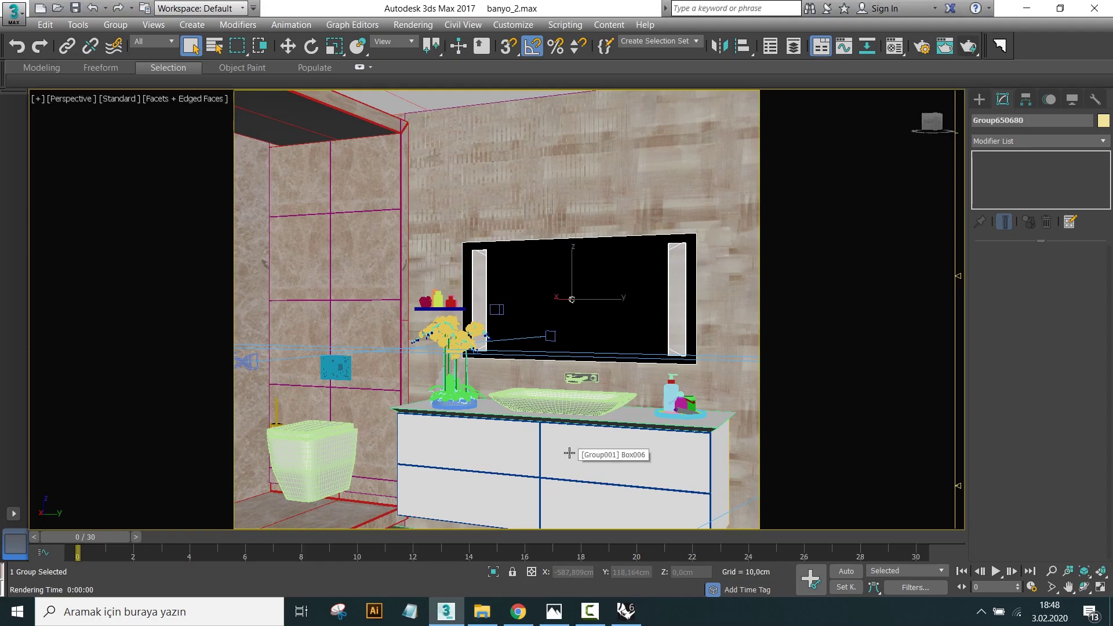
scroll(569, 453, up, 2)
scroll(565, 429, up, 3)
key(F3)
scroll(580, 429, down, 5)
scroll(606, 426, down, 3)
alt+middle_drag(584, 343, 580, 348)
scroll(579, 360, up, 3)
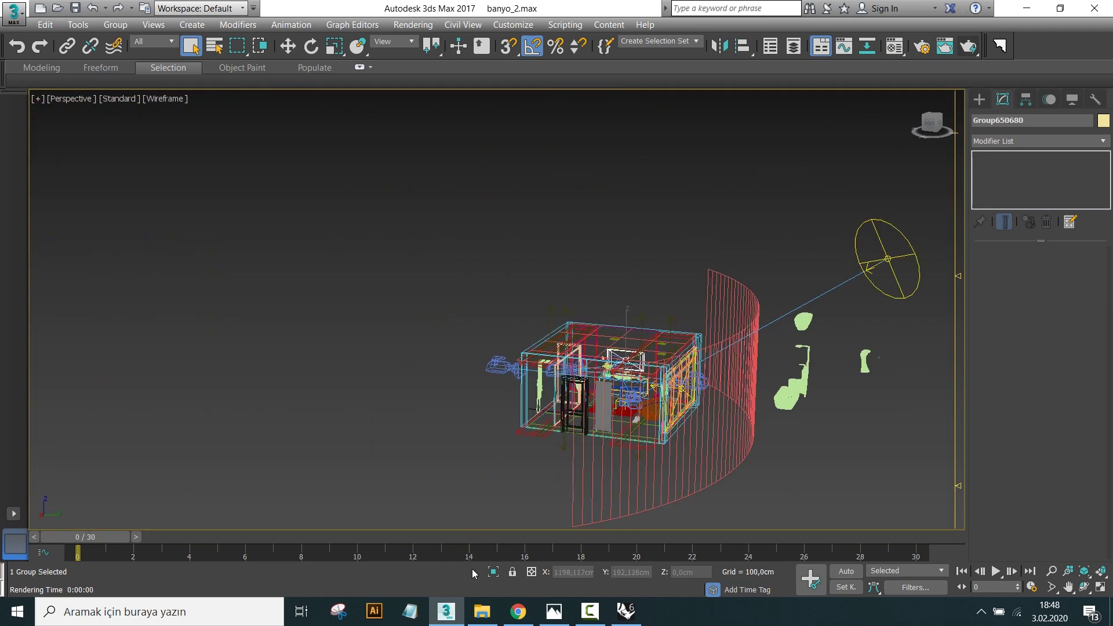
Step: Import the ayna-1 mirror file, accepting the suggested names for conflicting objects
click(481, 611)
drag(307, 174, 393, 388)
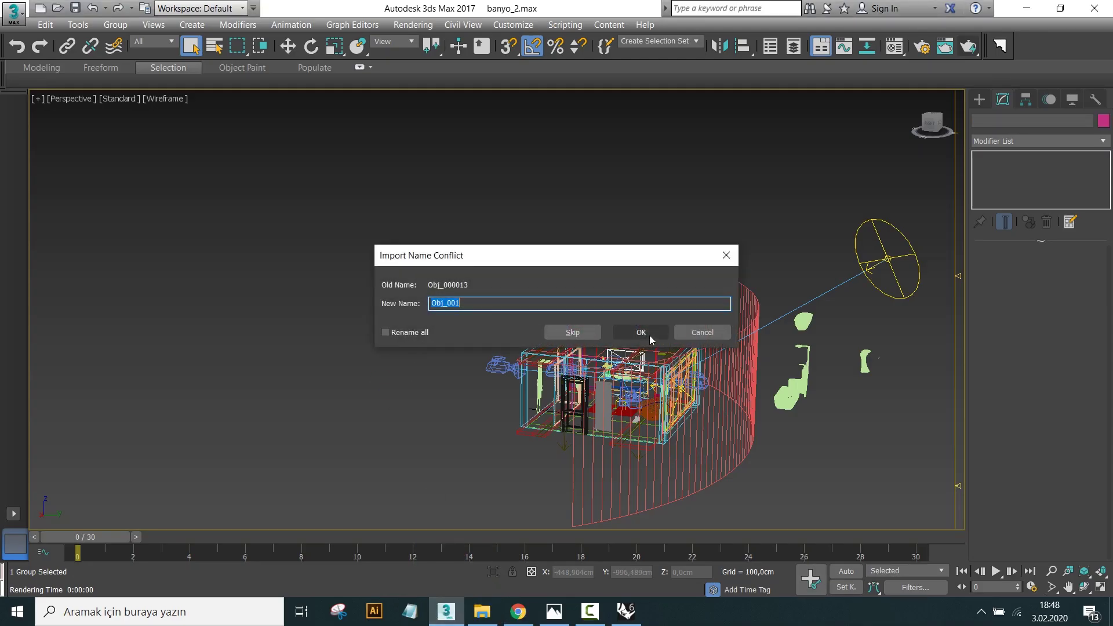
click(646, 335)
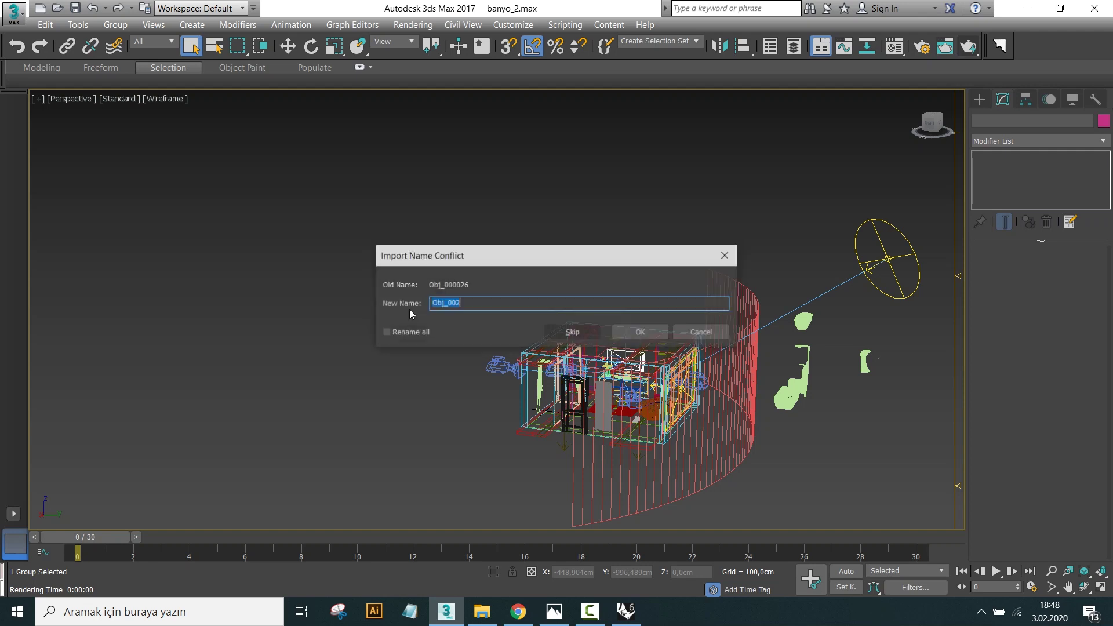
click(629, 337)
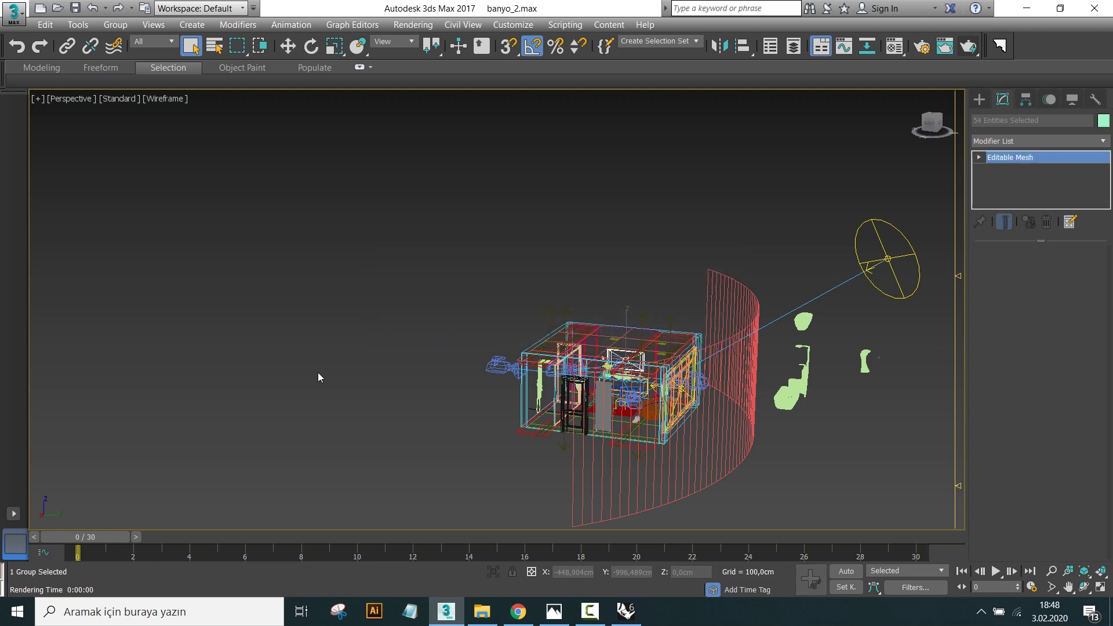
Step: Frame the imported mirror objects and move them outside the bathroom model
key(z)
key(w)
scroll(496, 426, down, 5)
scroll(385, 417, up, 5)
alt+middle_drag(384, 417, 450, 427)
scroll(489, 430, down, 3)
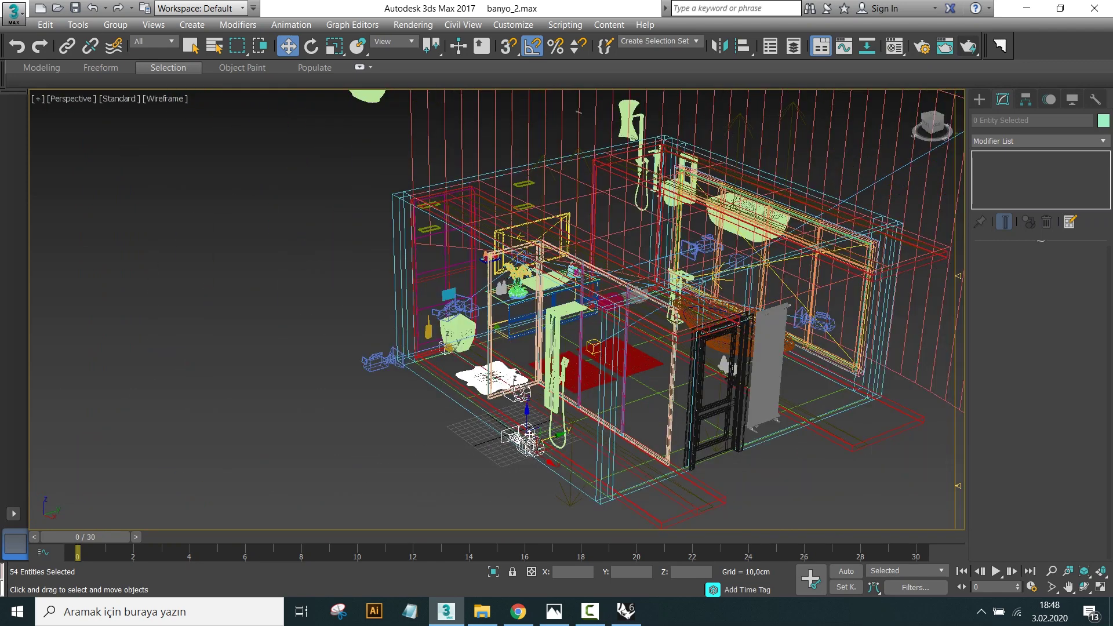
drag(557, 436, 162, 522)
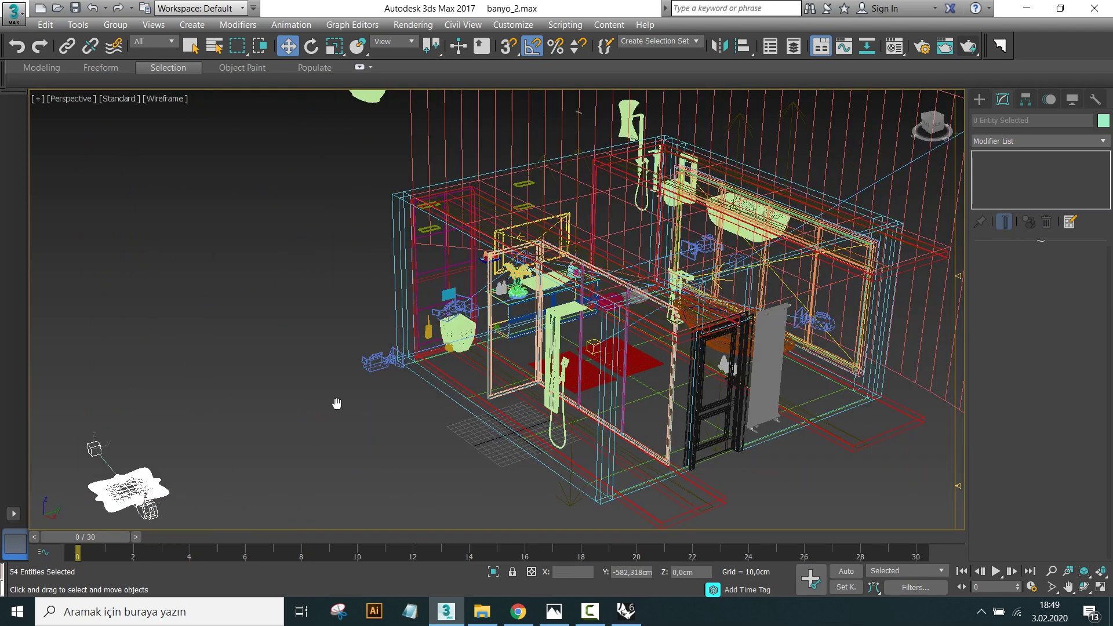
mouse_move(162, 522)
alt+middle_down()
mouse_move(435, 360)
mouse_move(401, 339)
alt+middle_up()
click(379, 395)
Step: Select the imported camera beside the mirror frame, toggling wireframe and shaded display
click(435, 359)
click(374, 364)
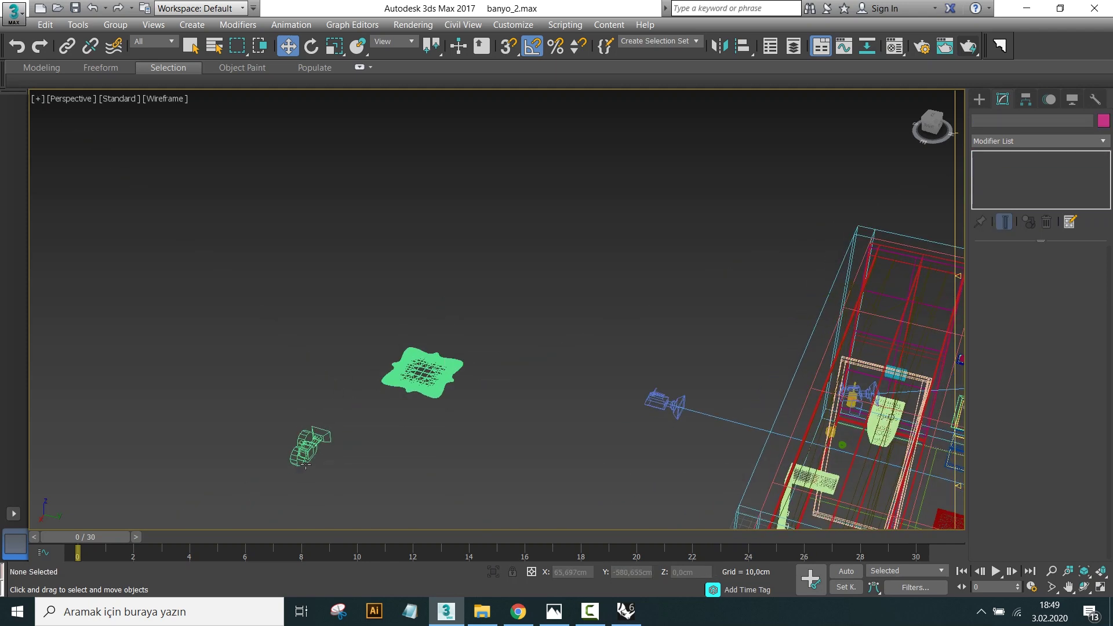
click(313, 436)
click(356, 435)
middle_drag(355, 434, 360, 417)
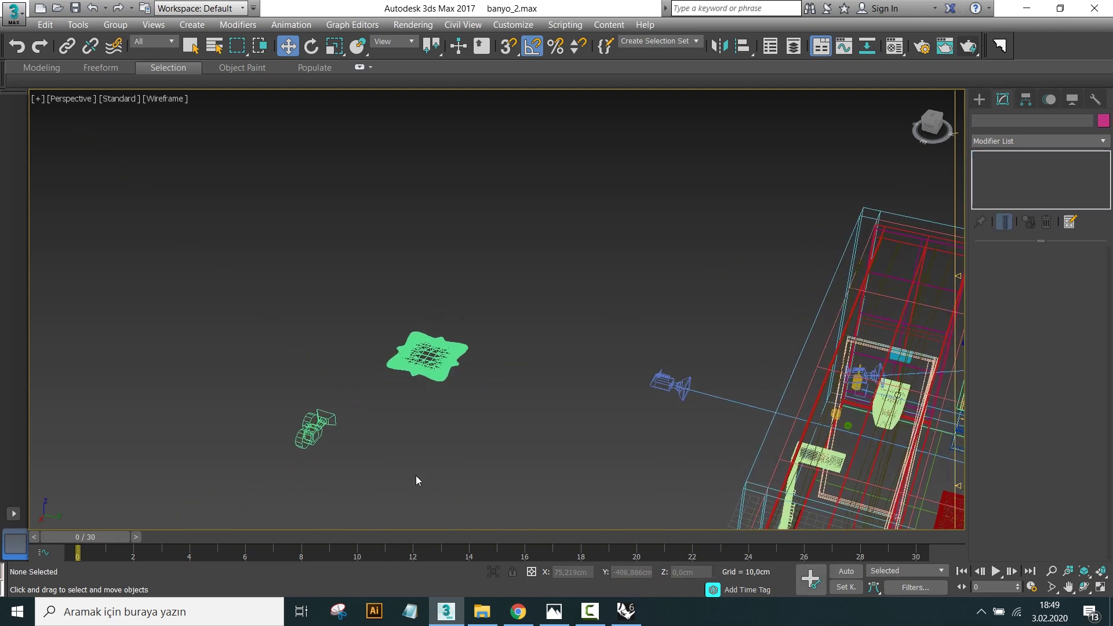
click(321, 420)
scroll(429, 360, up, 5)
scroll(463, 376, up, 1)
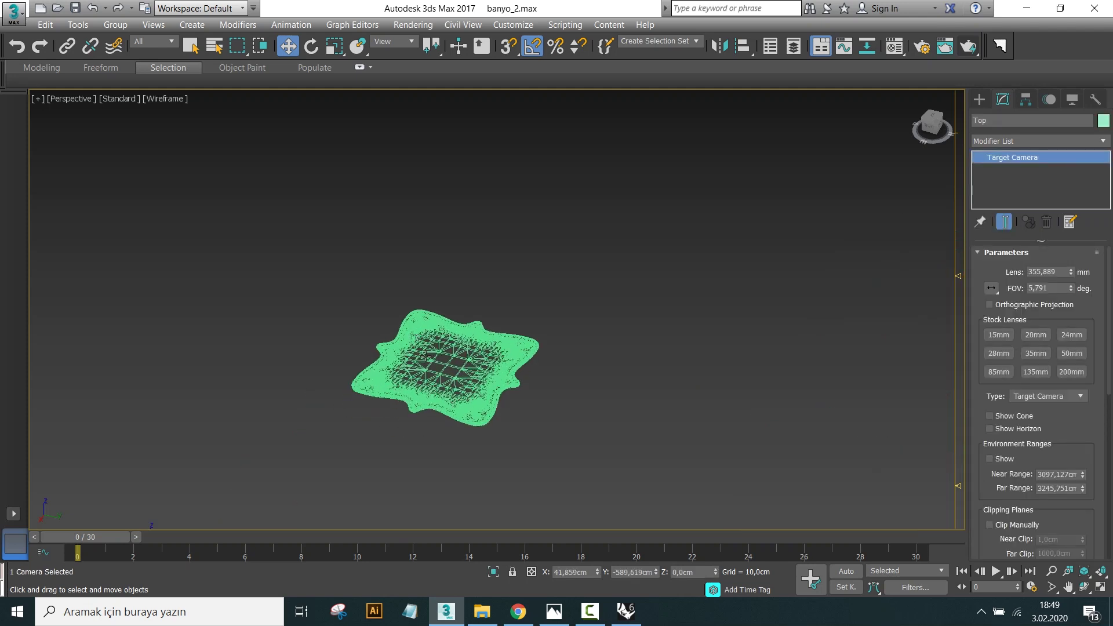
key(F3)
scroll(471, 377, up, 2)
scroll(510, 373, up, 6)
key(F3)
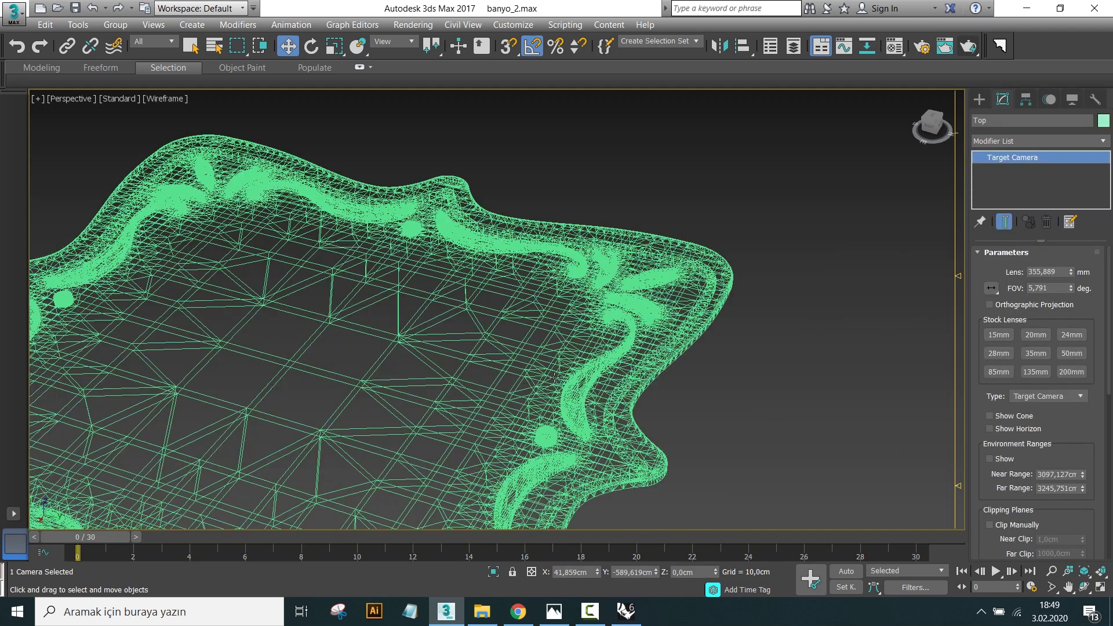
scroll(551, 385, down, 8)
key(F3)
scroll(561, 378, up, 3)
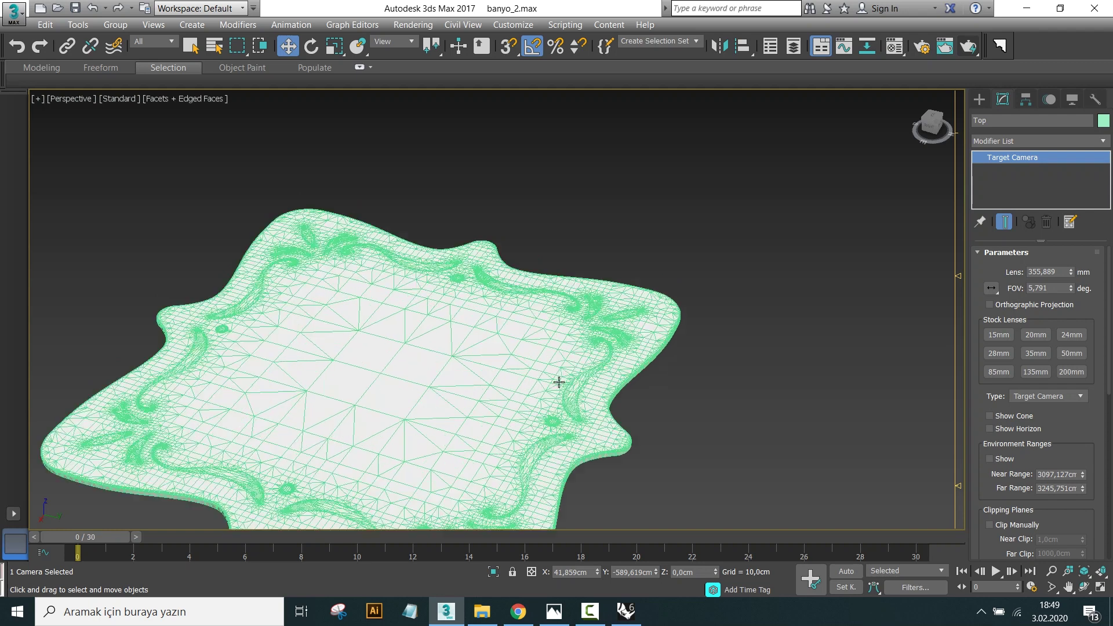
scroll(574, 400, up, 4)
key(F4)
scroll(574, 401, down, 8)
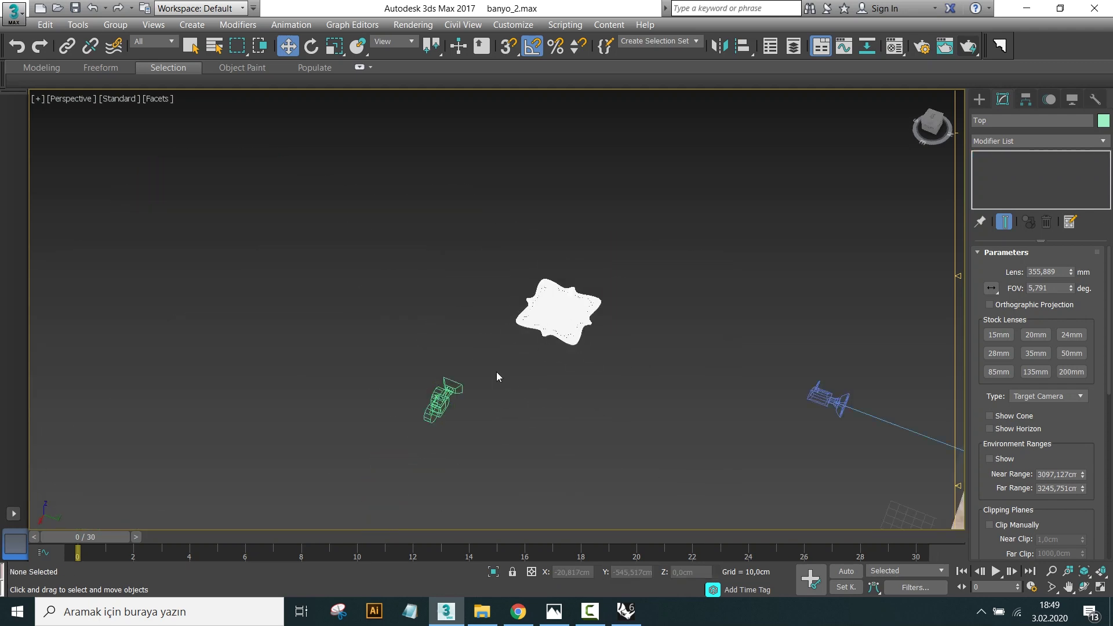
Step: Box-select the camera and its target and delete them
drag(496, 370, 408, 451)
key(Delete)
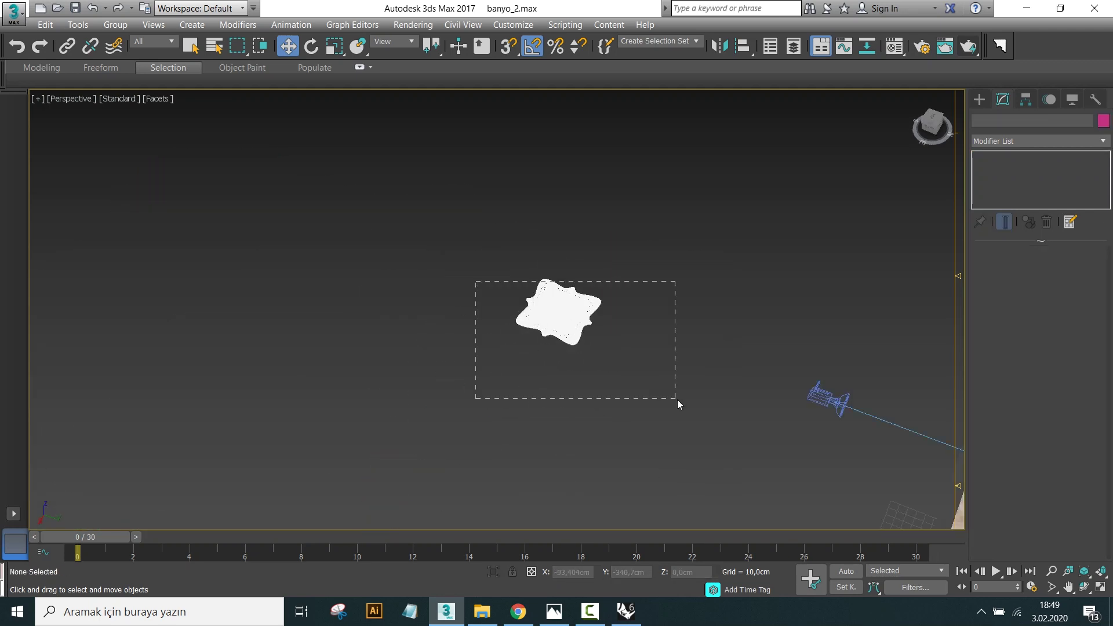
scroll(515, 285, up, 6)
scroll(530, 341, down, 4)
scroll(599, 347, up, 4)
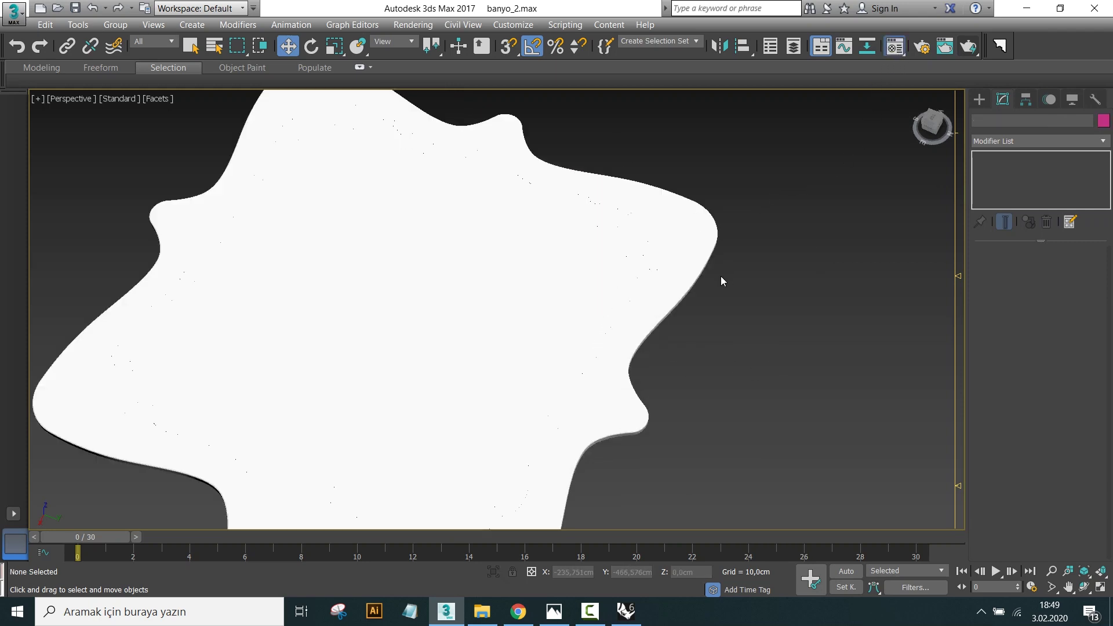
Step: Apply the black V-Ray material from the Material Editor to the mirror frame
key(m)
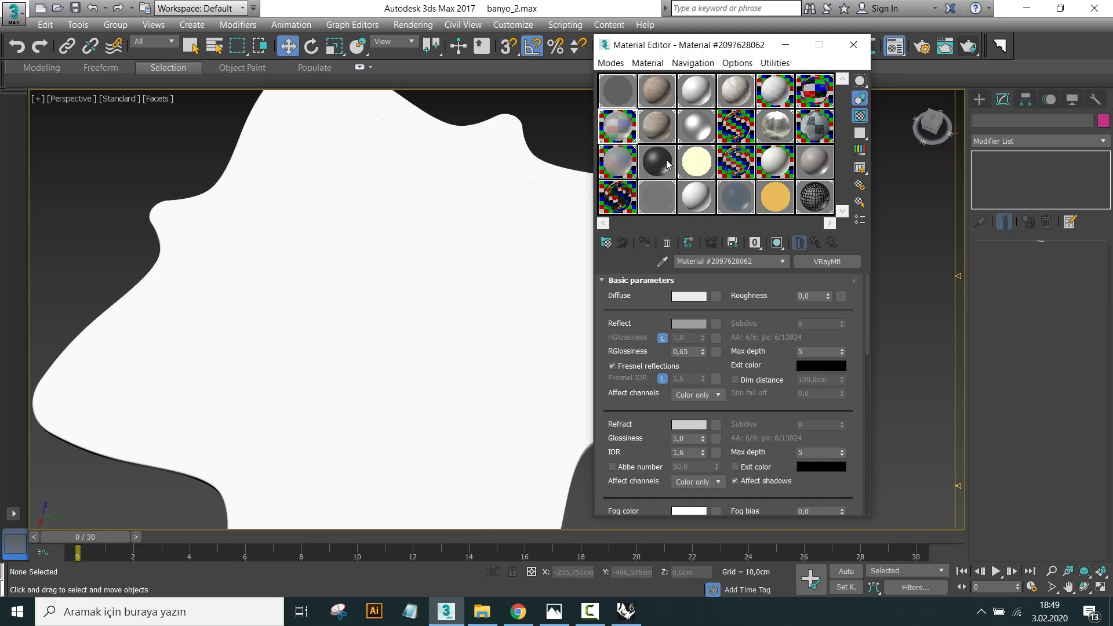
drag(612, 97, 390, 295)
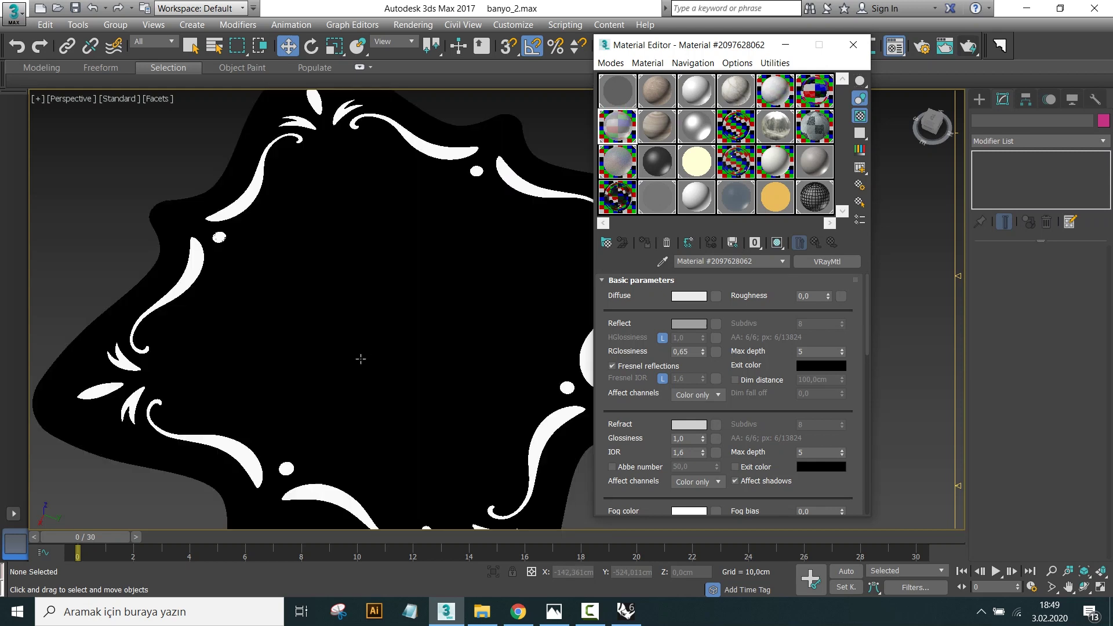
scroll(360, 358, down, 4)
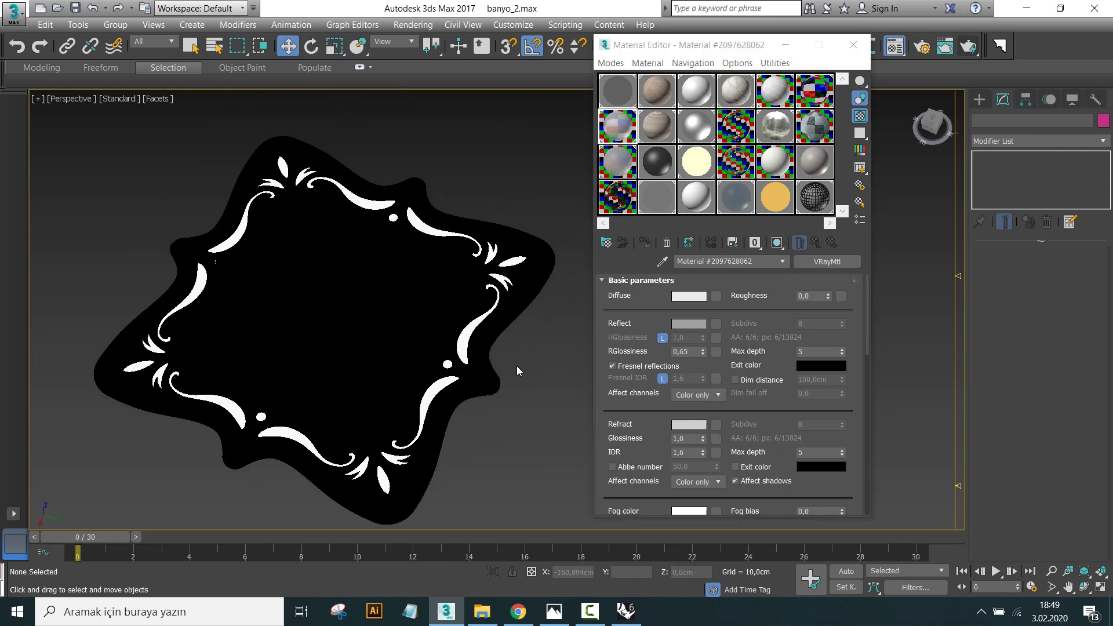
mouse_move(502, 370)
alt+middle_down()
mouse_move(509, 333)
mouse_move(511, 342)
alt+middle_up()
scroll(499, 324, up, 5)
scroll(500, 324, up, 3)
scroll(500, 324, down, 3)
Step: Apply a white sample material to the ornament piece Obj_000046
click(500, 323)
scroll(481, 320, up, 4)
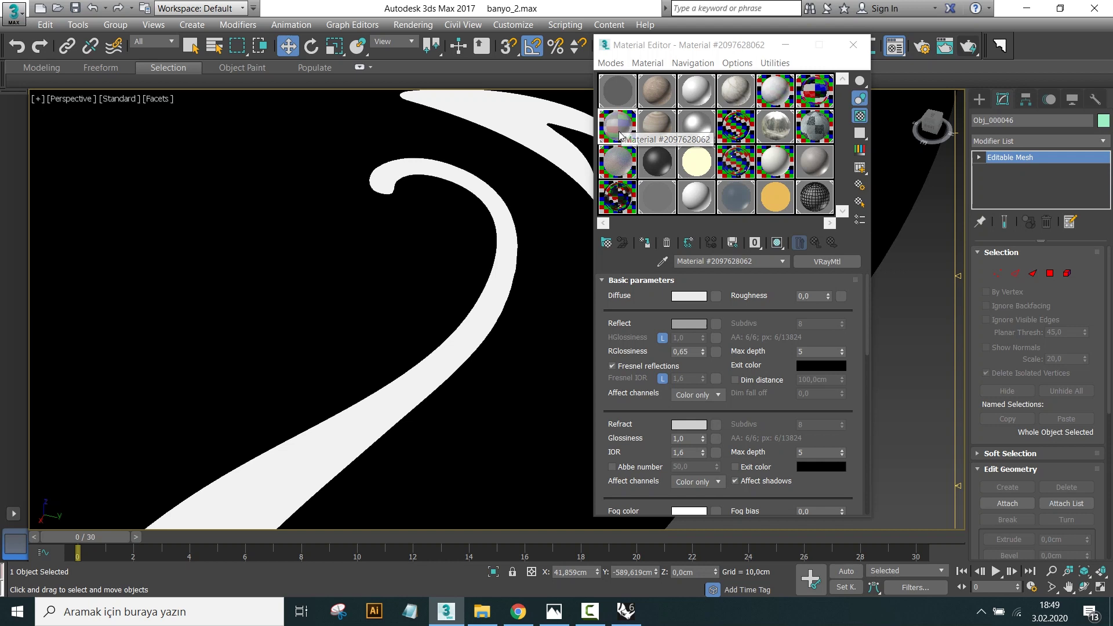
scroll(491, 268, down, 1)
scroll(491, 268, down, 1)
drag(617, 162, 533, 206)
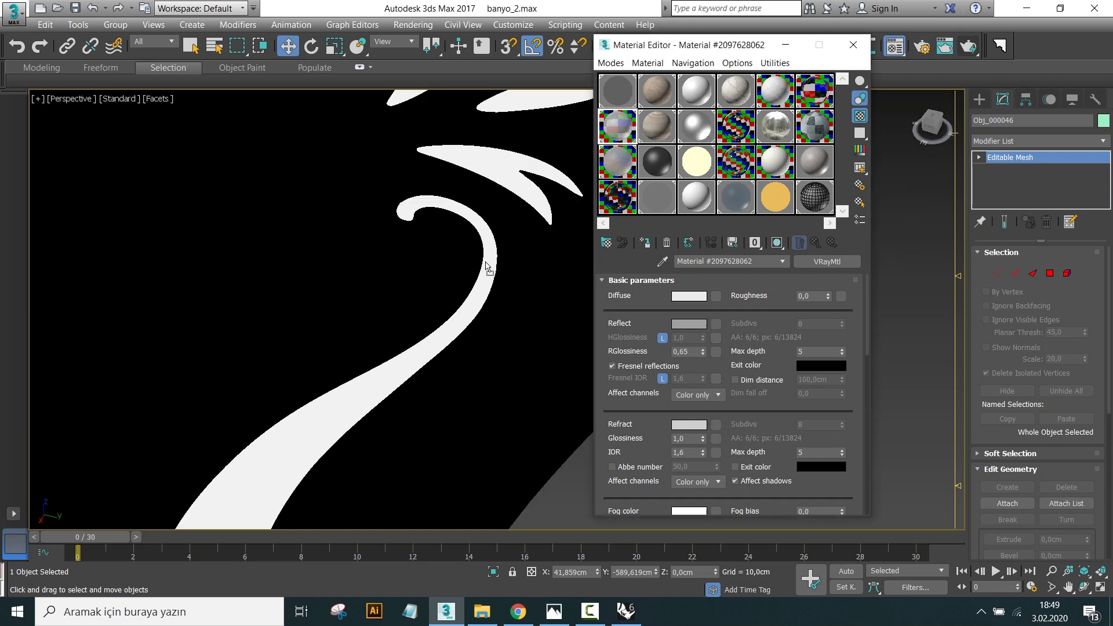
drag(486, 267, 487, 267)
Step: Apply the 03 - Default material to the crescent ornament
scroll(475, 313, down, 3)
scroll(469, 319, up, 1)
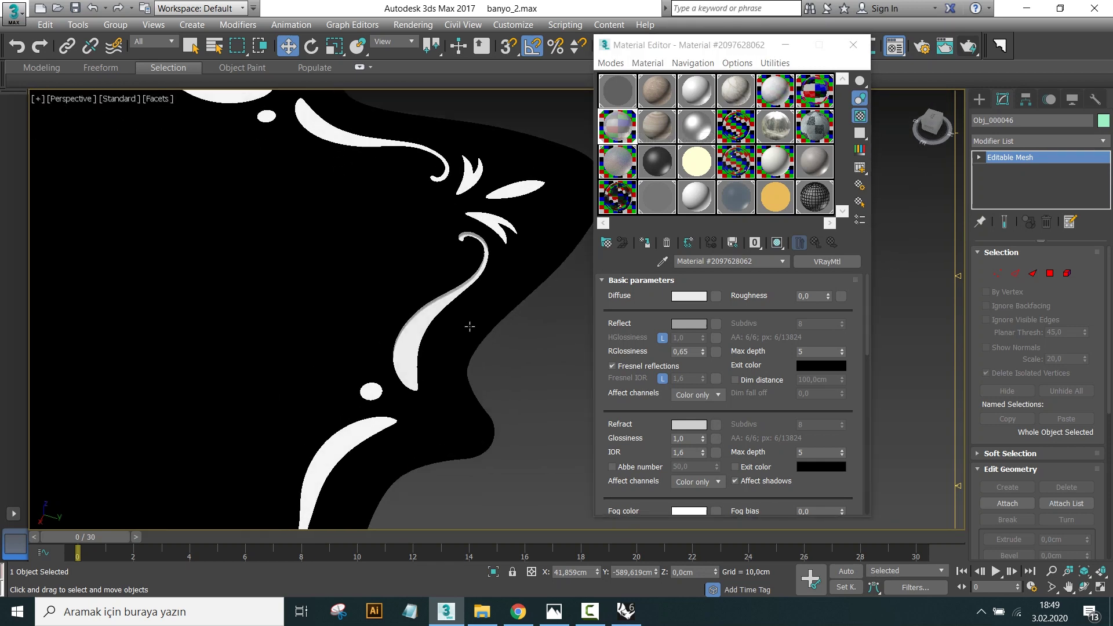
scroll(458, 280, up, 3)
scroll(457, 280, up, 3)
scroll(459, 279, down, 3)
alt+middle_drag(459, 279, 452, 230)
scroll(453, 230, up, 5)
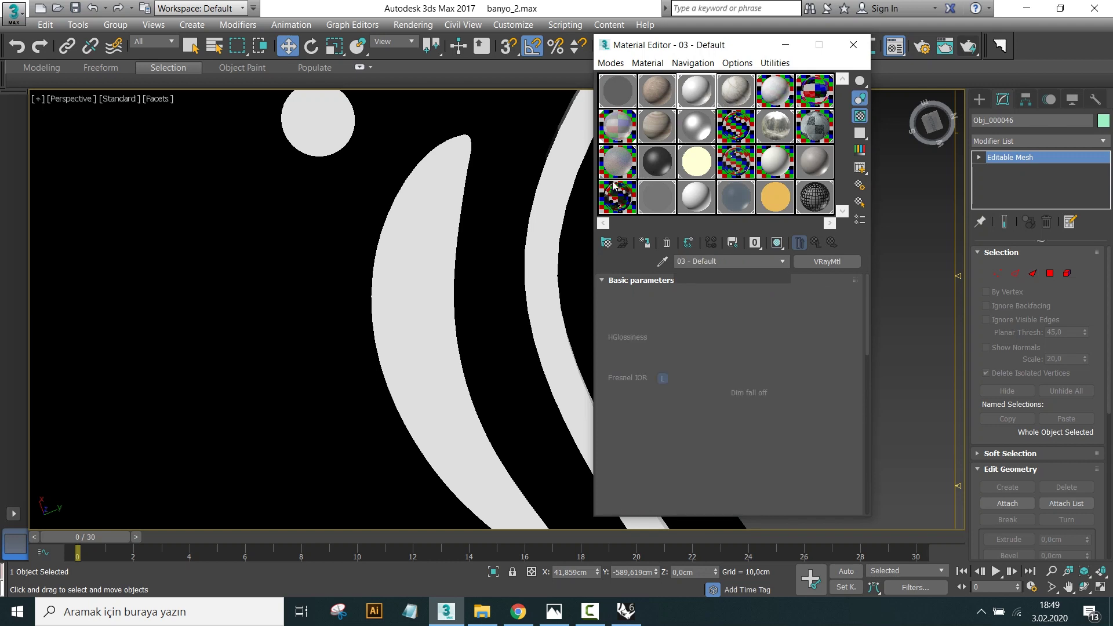
drag(708, 99, 425, 324)
mouse_move(424, 324)
alt+middle_down()
mouse_move(455, 367)
mouse_move(480, 350)
mouse_move(495, 232)
mouse_move(392, 241)
mouse_move(410, 335)
mouse_move(384, 278)
mouse_move(324, 316)
mouse_move(392, 253)
alt+middle_up()
click(392, 252)
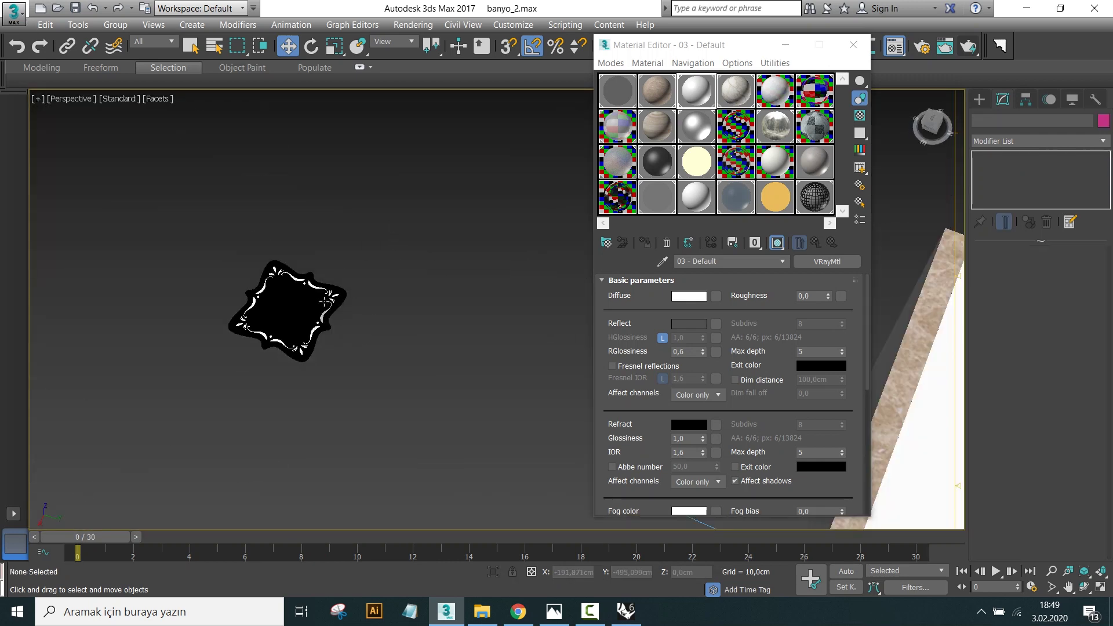
Step: Hide the wireframe edges and orbit to view the ornament frame at an angle
click(590, 611)
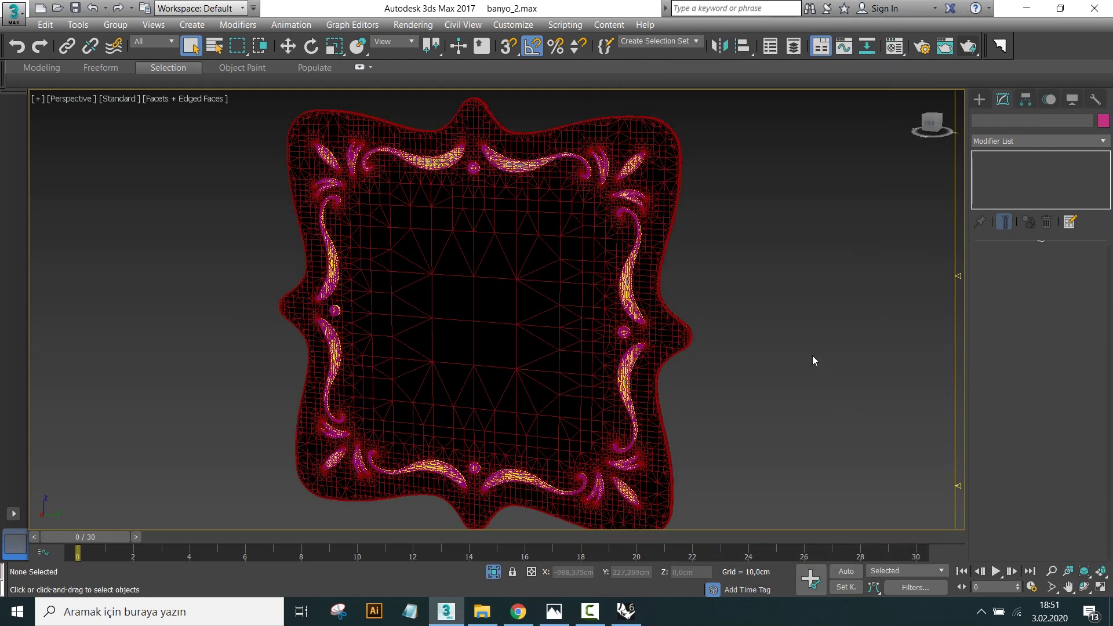
key(F4)
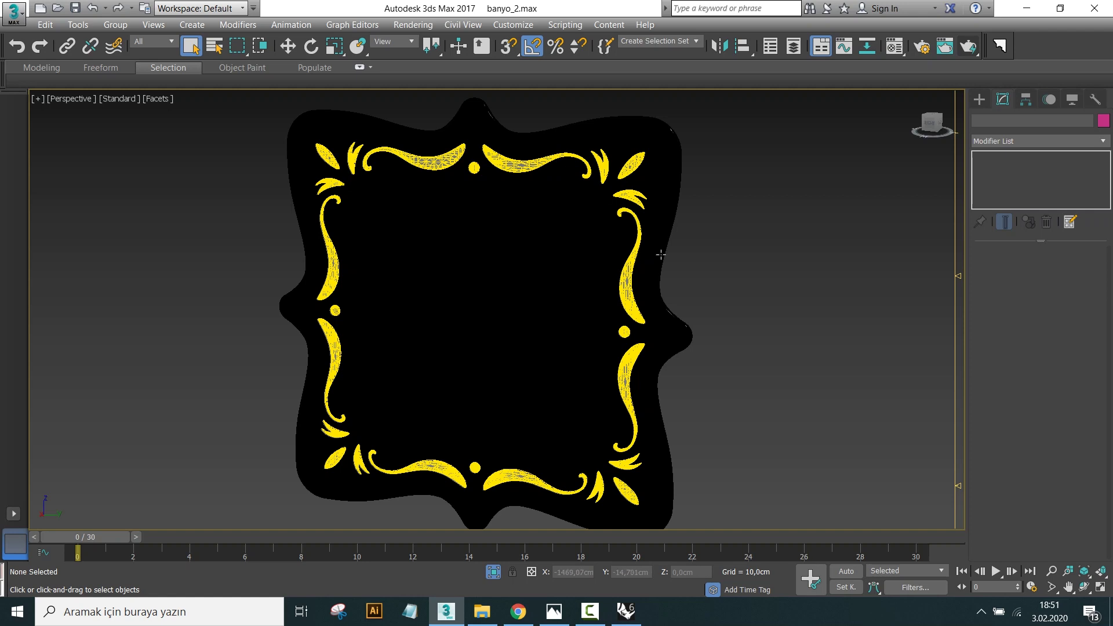
alt+middle_drag(731, 278, 611, 268)
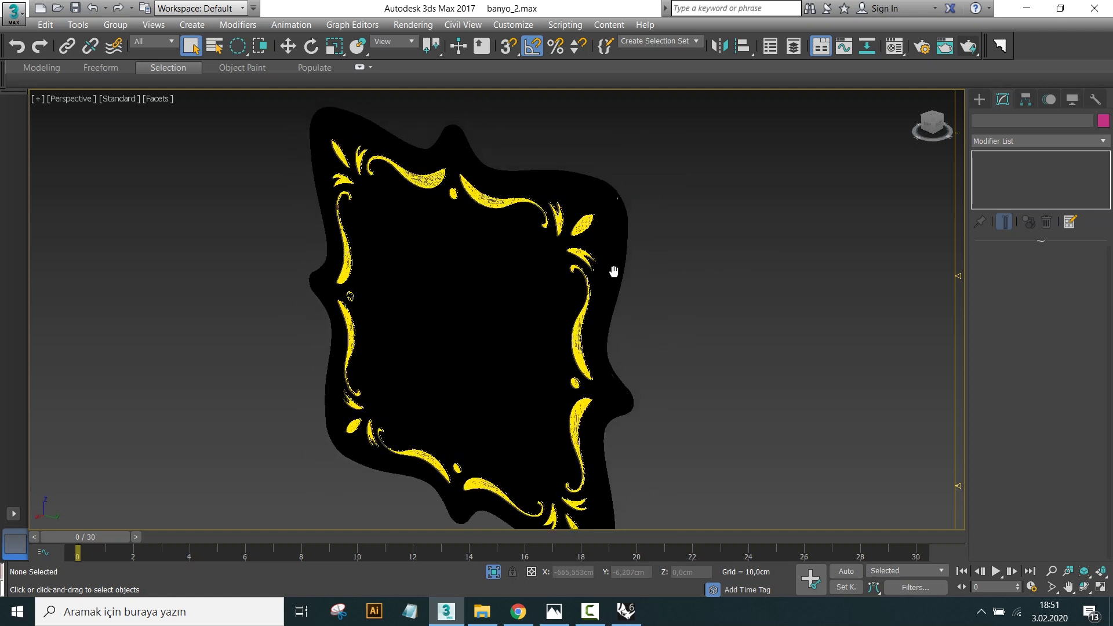
scroll(566, 229, up, 5)
scroll(508, 240, up, 3)
scroll(509, 240, up, 2)
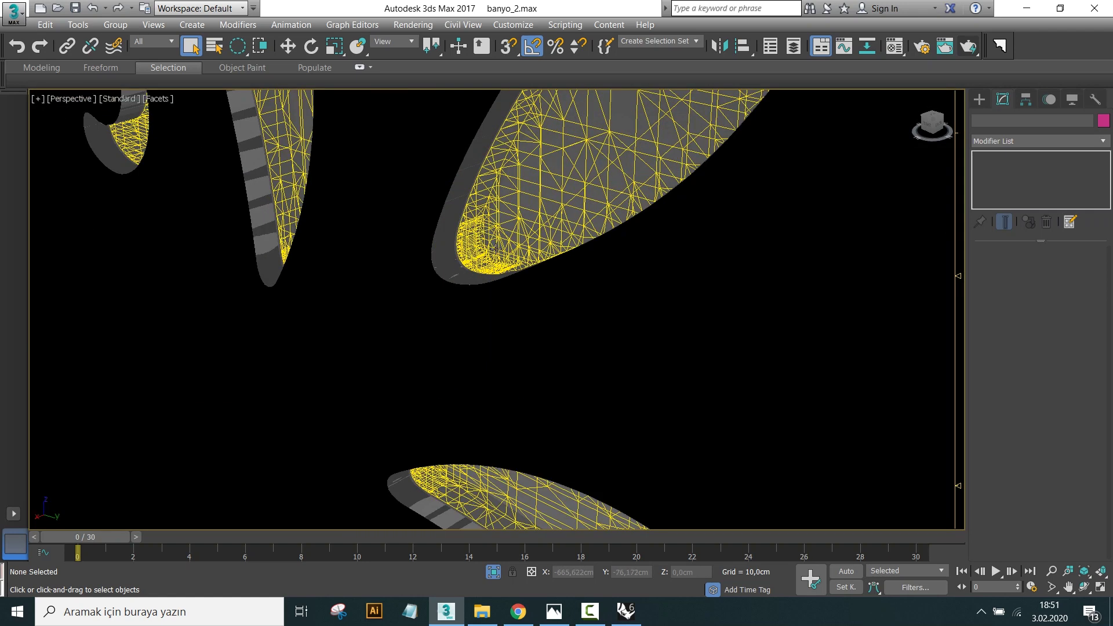
scroll(496, 248, down, 4)
scroll(495, 248, up, 3)
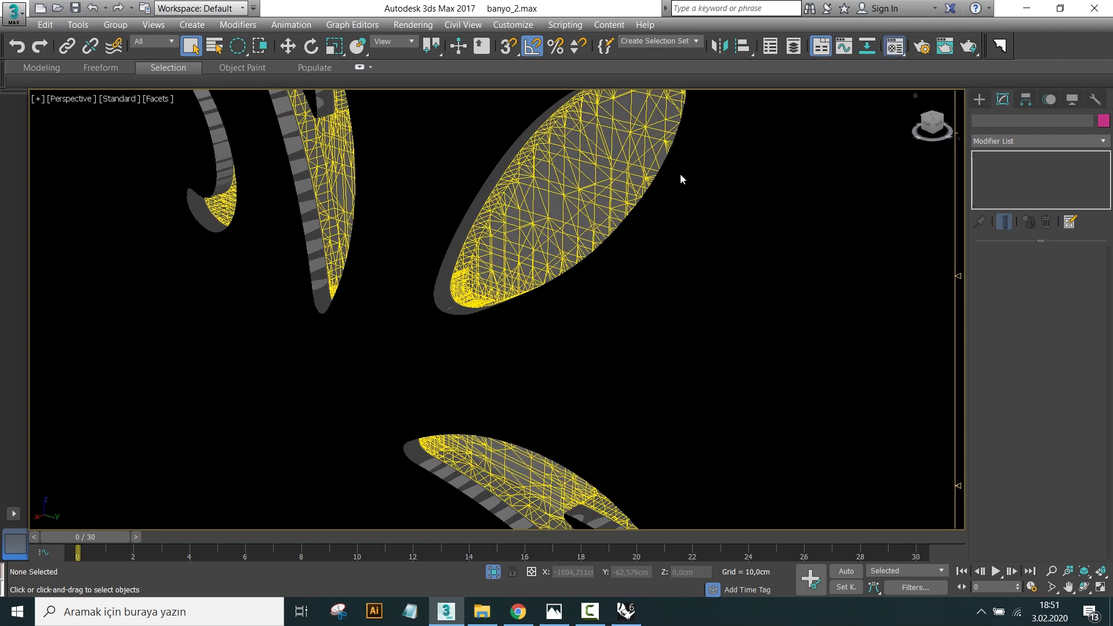
Step: Review the material settings and select the light behind the mirror from a side view
key(m)
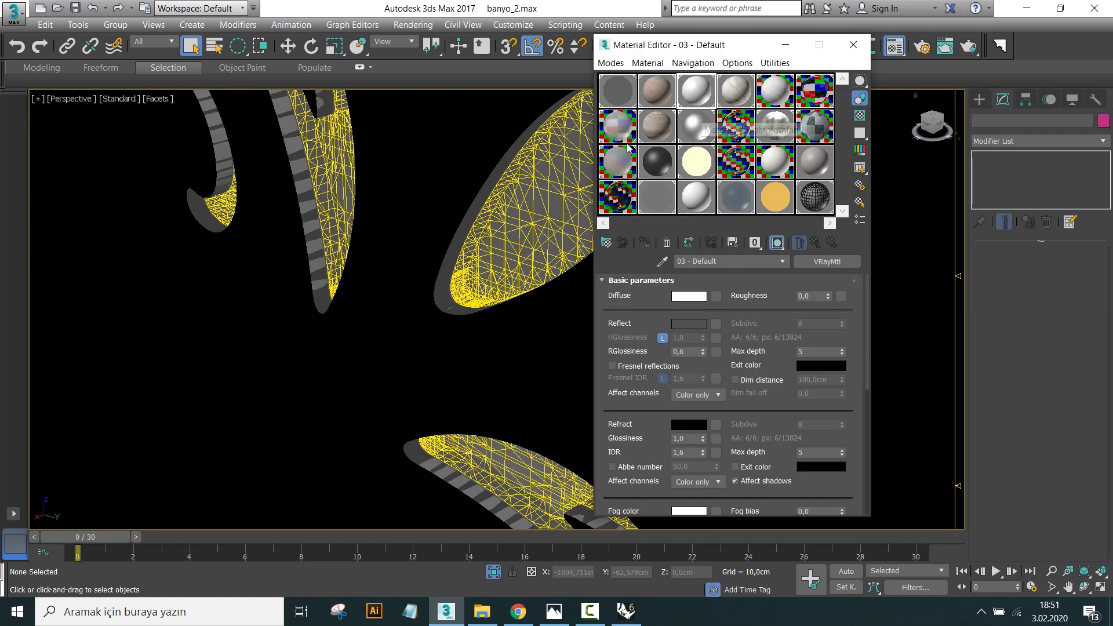
scroll(450, 281, down, 1)
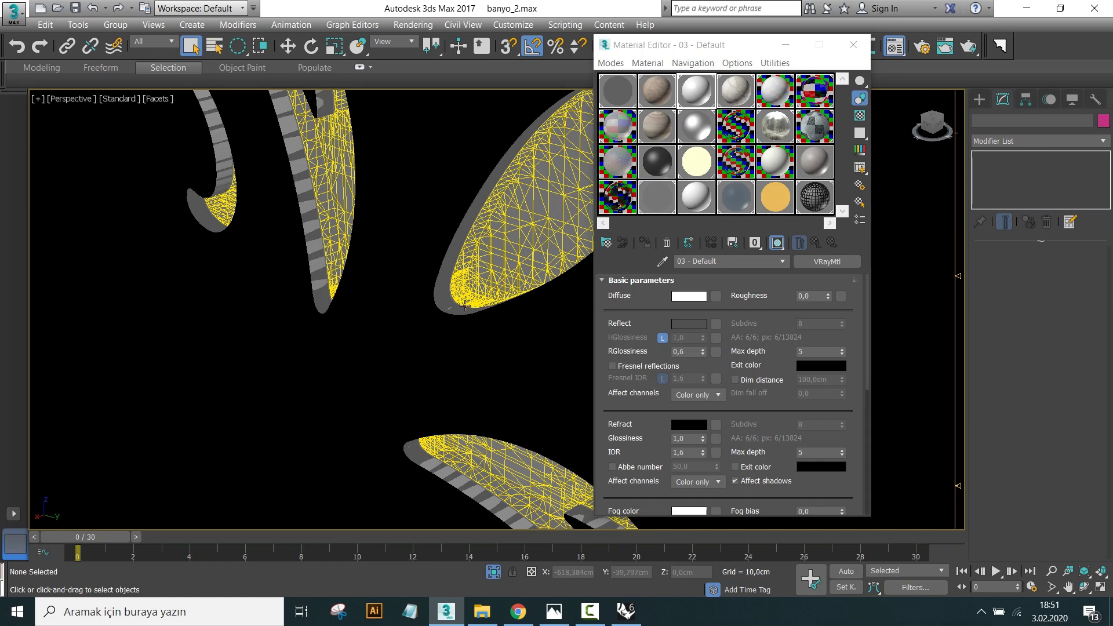
scroll(451, 290, down, 1)
scroll(452, 302, down, 2)
scroll(453, 302, down, 2)
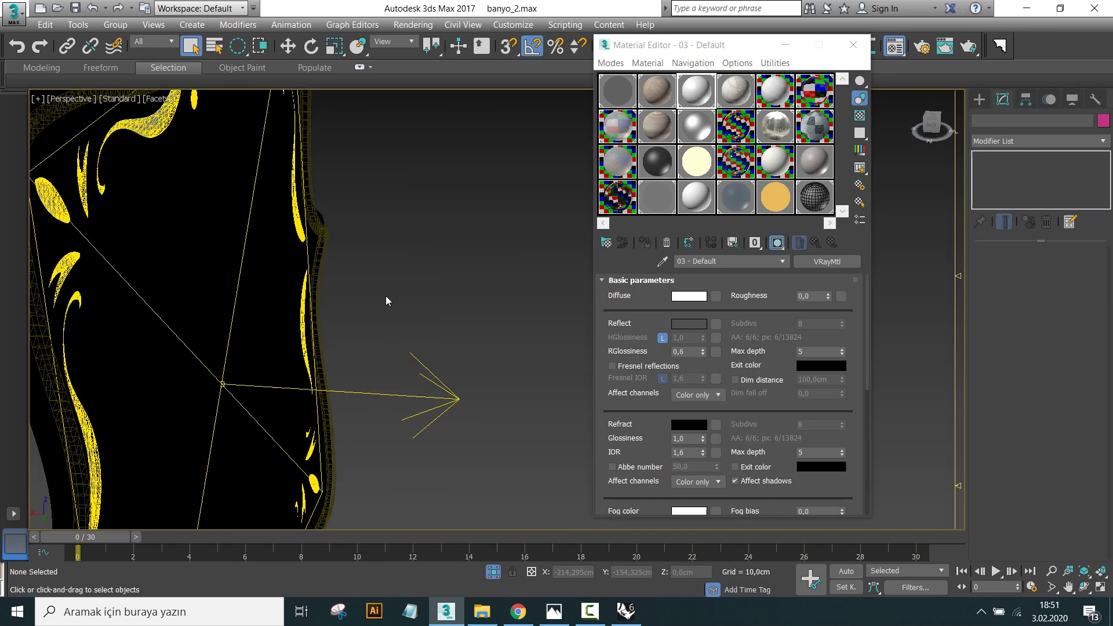
scroll(385, 300, down, 2)
scroll(437, 303, up, 3)
scroll(457, 168, up, 2)
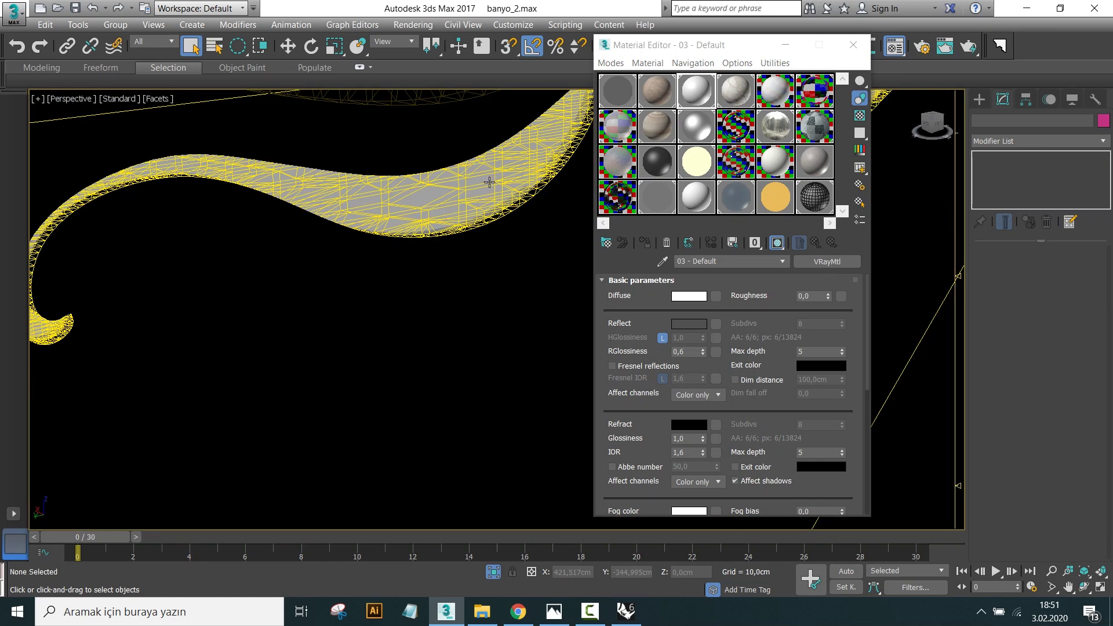
scroll(489, 182, down, 3)
scroll(502, 208, up, 2)
scroll(377, 201, up, 1)
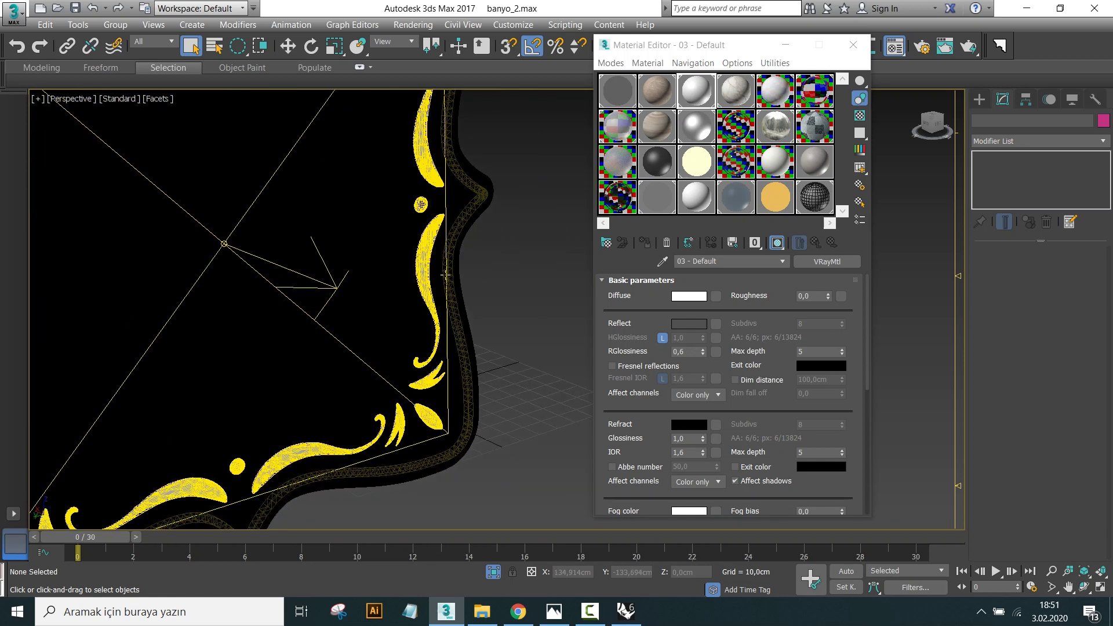
scroll(445, 274, up, 1)
scroll(417, 243, down, 2)
scroll(435, 273, down, 2)
scroll(467, 294, down, 1)
mouse_move(465, 294)
alt+middle_down()
mouse_move(488, 308)
mouse_move(478, 322)
mouse_move(440, 321)
mouse_move(430, 343)
mouse_move(458, 348)
alt+middle_up()
click(488, 310)
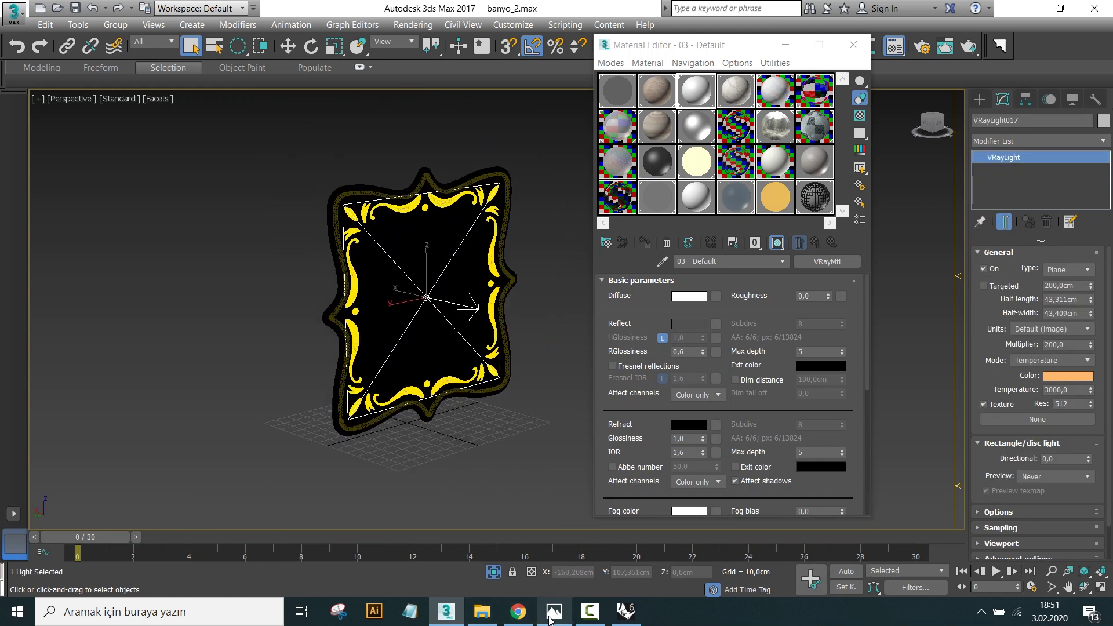
Step: Compare the scene with the reference bathroom render, then close the Material Editor
click(552, 614)
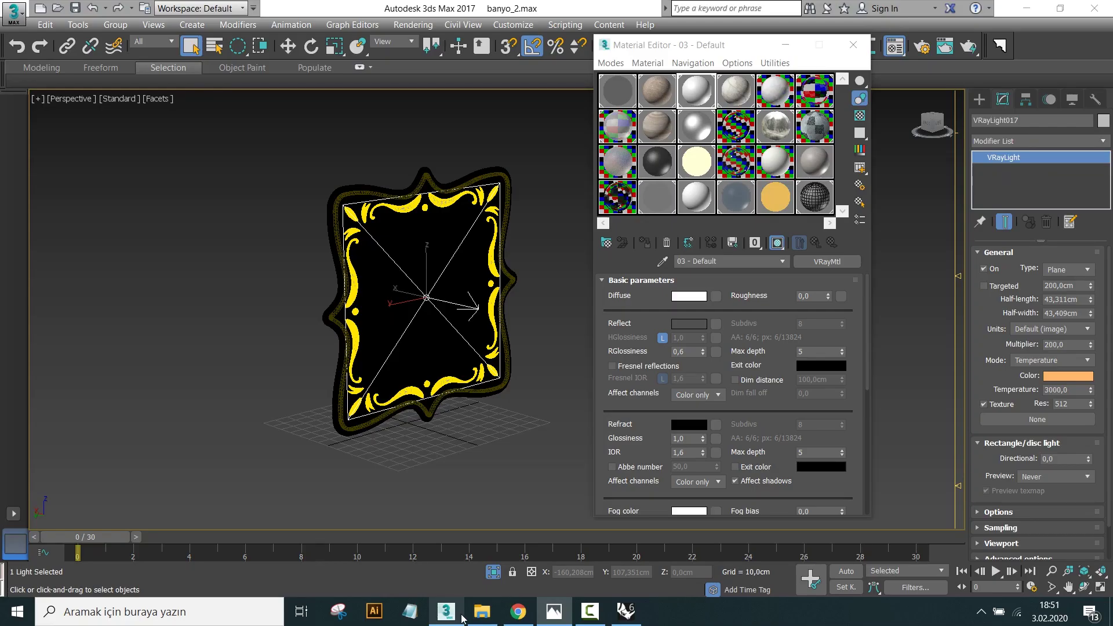
click(446, 611)
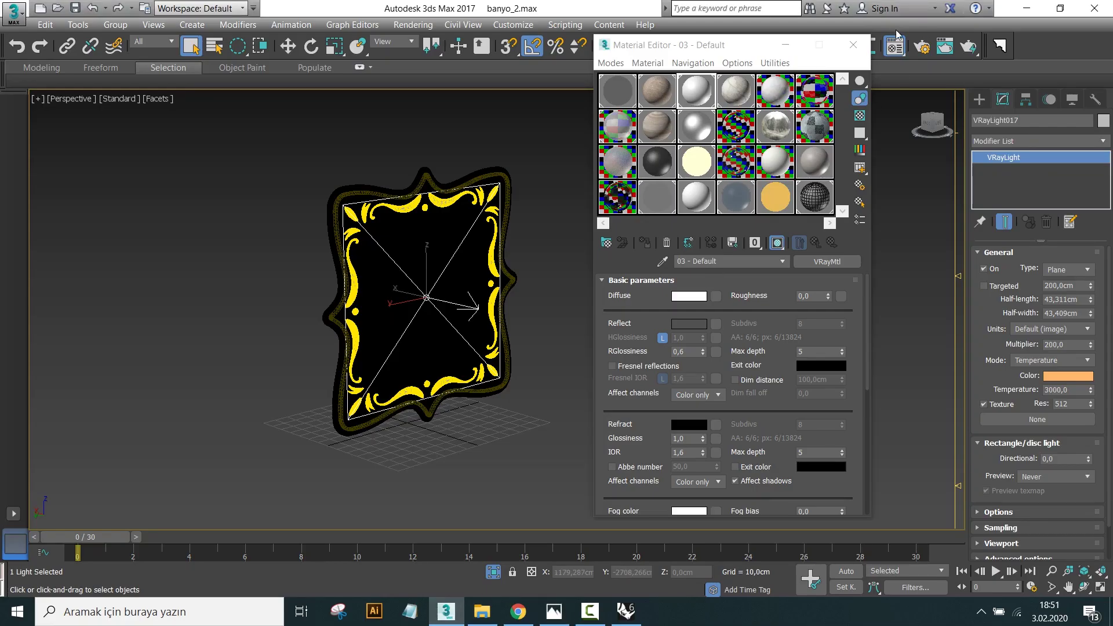
click(860, 50)
mouse_move(432, 398)
alt+middle_down()
mouse_move(509, 416)
mouse_move(498, 290)
alt+middle_up()
Step: Link the ayna-kesit-1 DWG outline into the scene from File Explorer
click(226, 161)
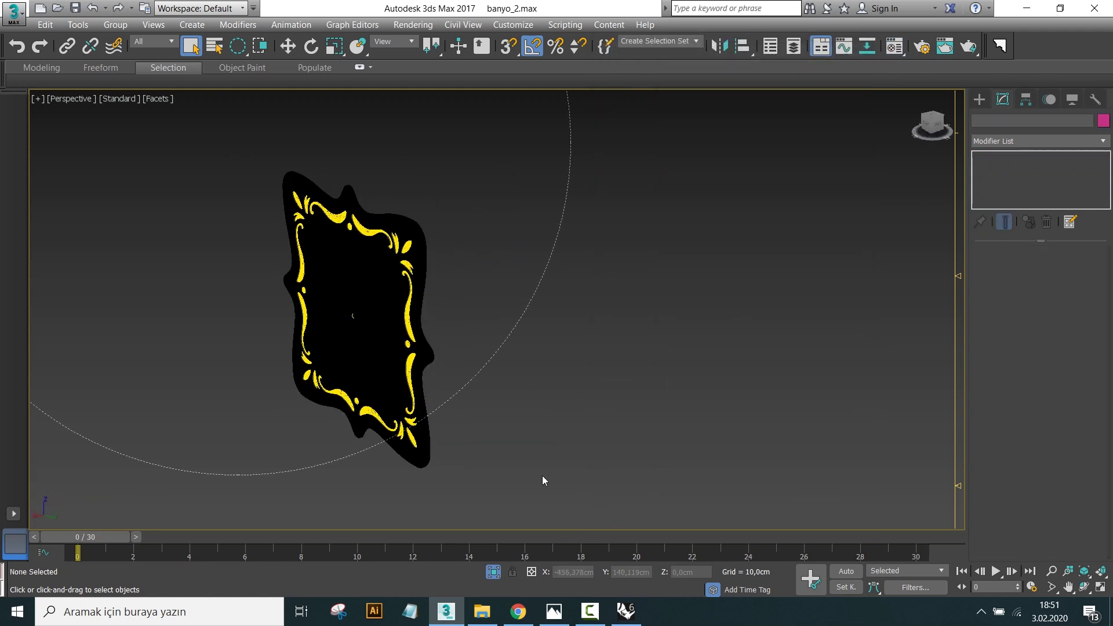
alt+middle_drag(542, 480, 502, 442)
scroll(542, 432, down, 5)
mouse_move(433, 485)
middle_down()
mouse_move(415, 459)
mouse_move(464, 452)
middle_up()
click(482, 611)
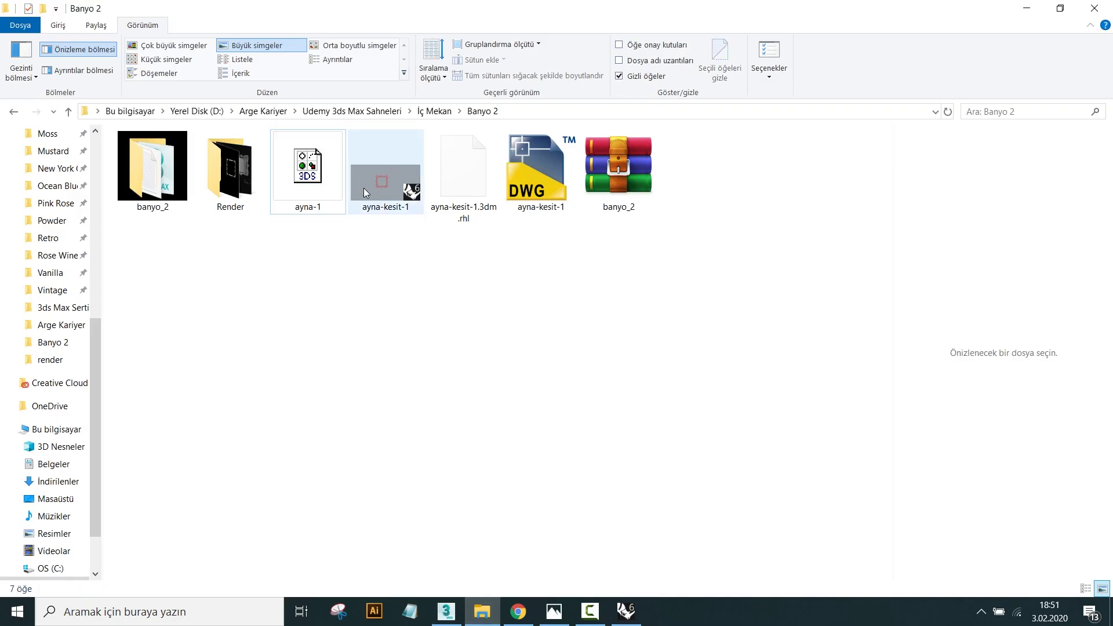
mouse_move(536, 185)
mouse_down()
mouse_move(525, 506)
mouse_move(383, 282)
mouse_up()
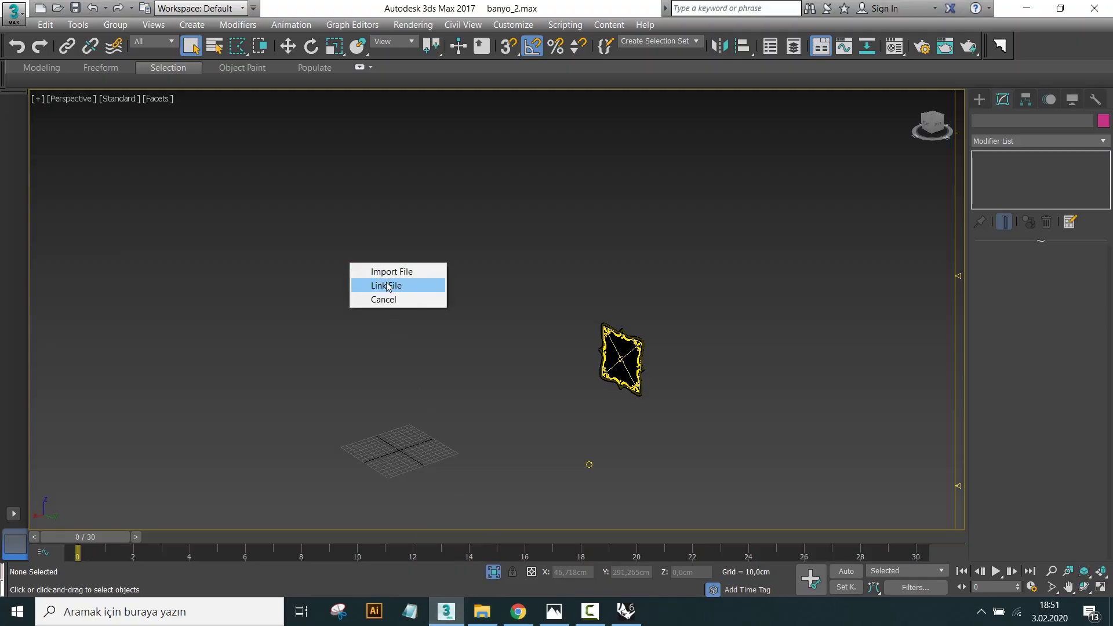
click(380, 271)
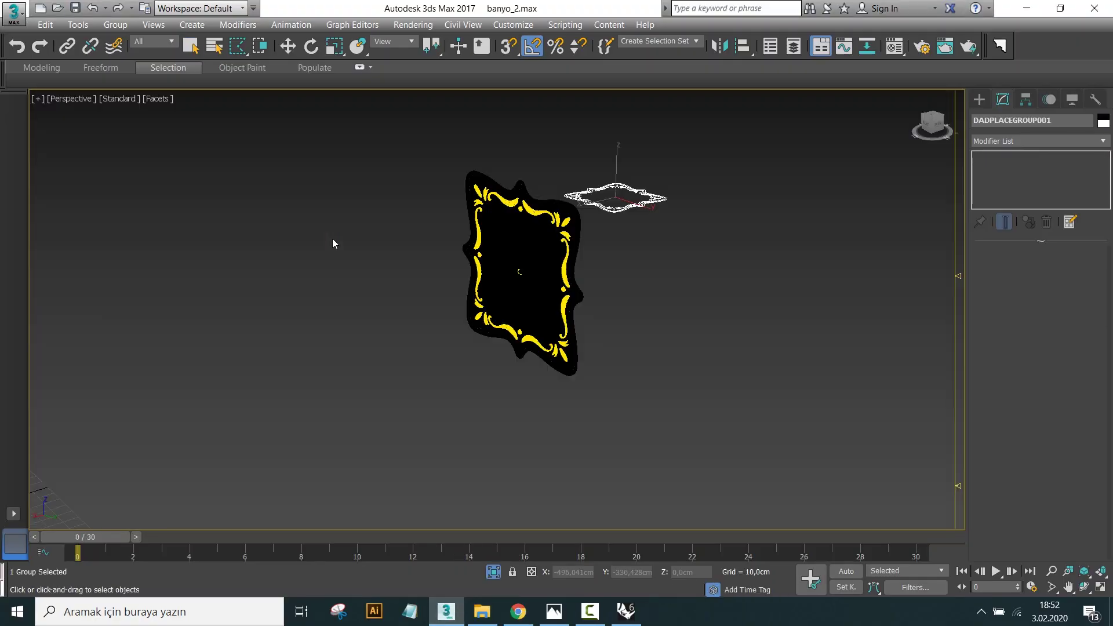
Step: Zoom to the imported mirror outline and enter Spline sub-object level
key(z)
key(w)
scroll(537, 360, up, 2)
scroll(533, 377, up, 3)
scroll(530, 367, up, 2)
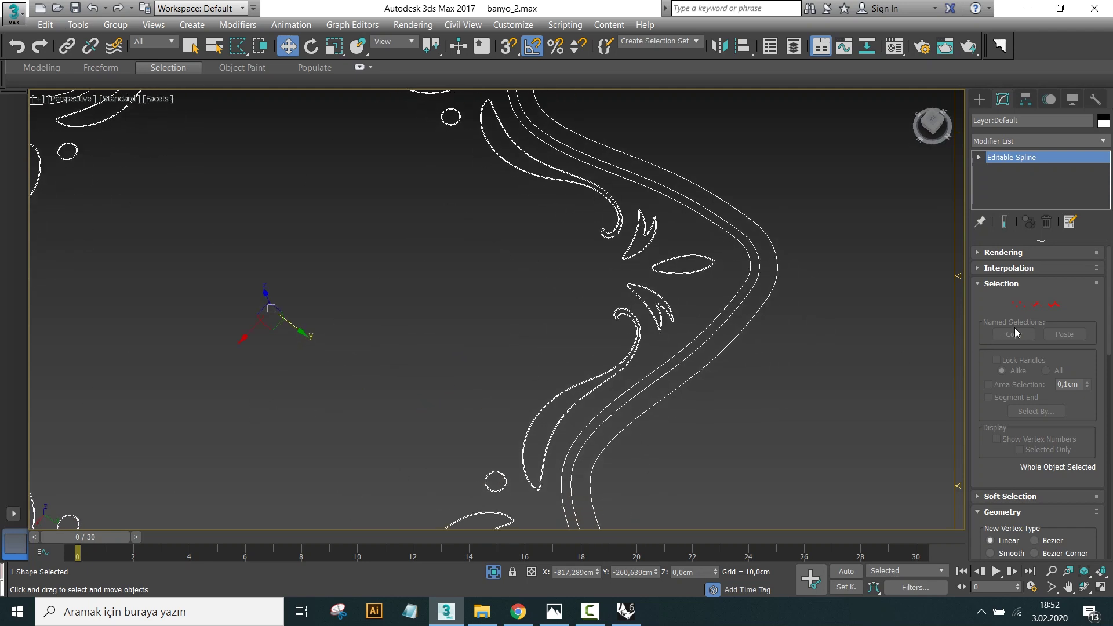
click(1054, 306)
middle_drag(760, 244, 738, 329)
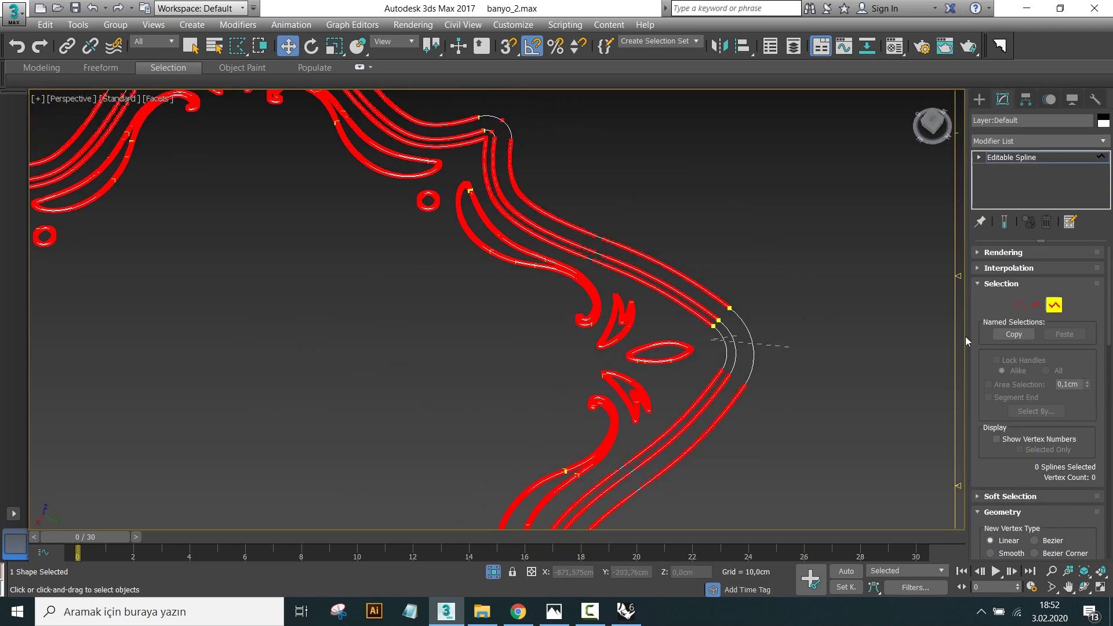
Step: Inspect the corner and border arc splines by selecting them, then deselect
click(236, 45)
drag(758, 350, 718, 360)
click(1036, 156)
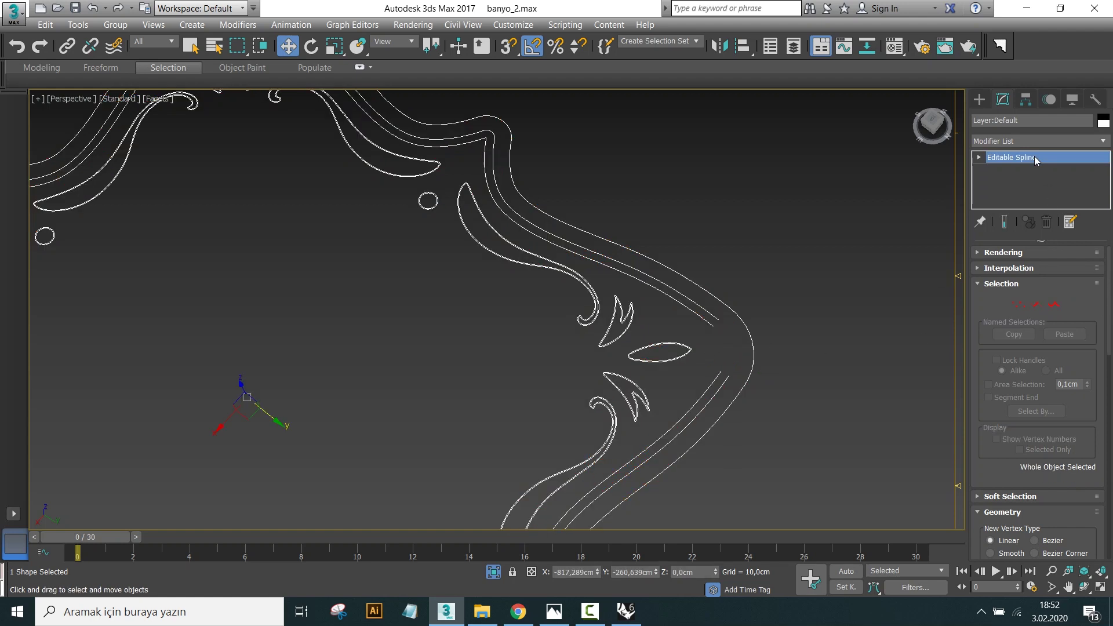
click(1054, 305)
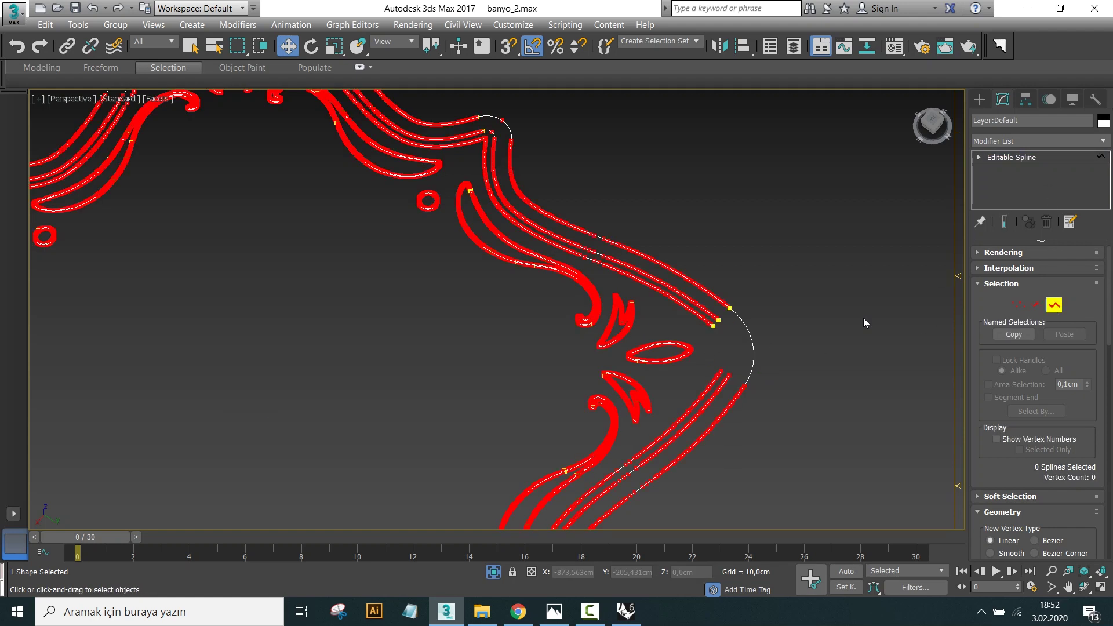
click(720, 328)
middle_drag(719, 334, 707, 357)
click(707, 357)
Step: Show the four-viewport layout with Perspective active, and switch to Segment sub-object level
key(alt+w)
click(339, 255)
key(alt+w)
key(alt+w)
click(633, 388)
key(alt+w)
scroll(669, 406, down, 2)
click(1031, 141)
click(1053, 305)
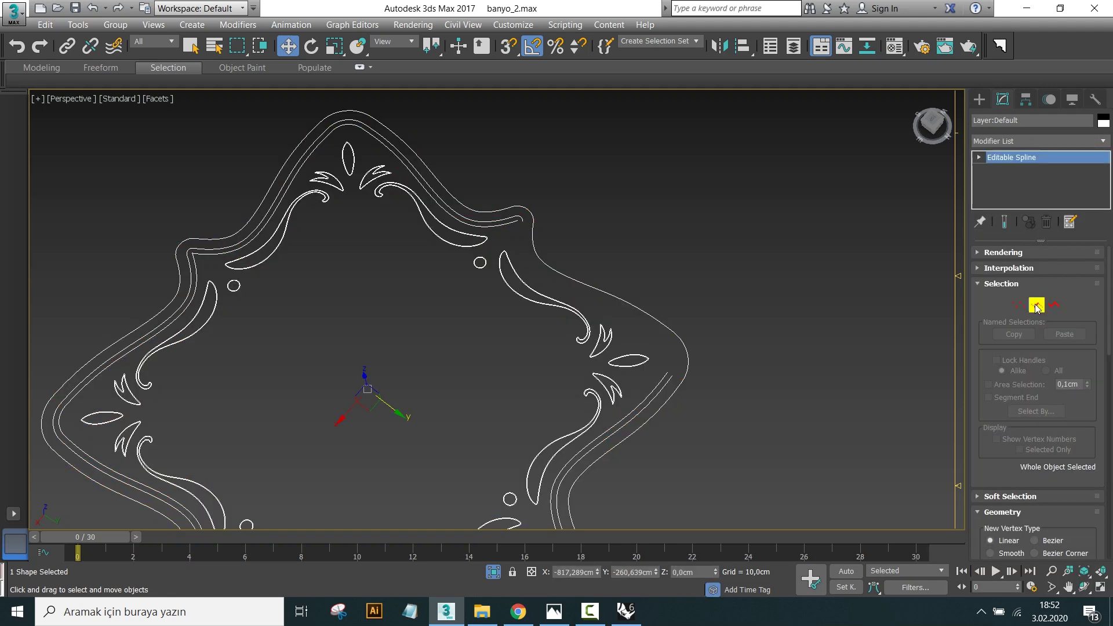
click(1036, 306)
Step: Maximize the Top view on the frame and return to Spline sub-object level
key(alt+w)
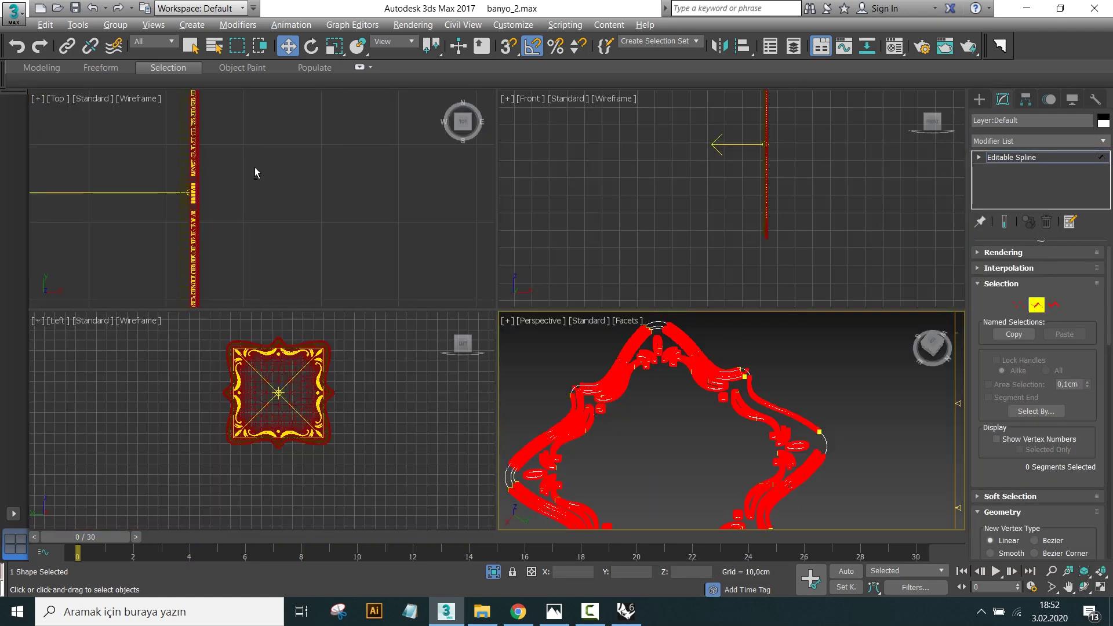
click(256, 169)
key(alt+w)
scroll(465, 245, down, 2)
scroll(430, 278, up, 3)
scroll(430, 279, up, 5)
scroll(513, 297, down, 3)
scroll(566, 297, down, 3)
click(1035, 305)
scroll(564, 291, up, 2)
click(1054, 304)
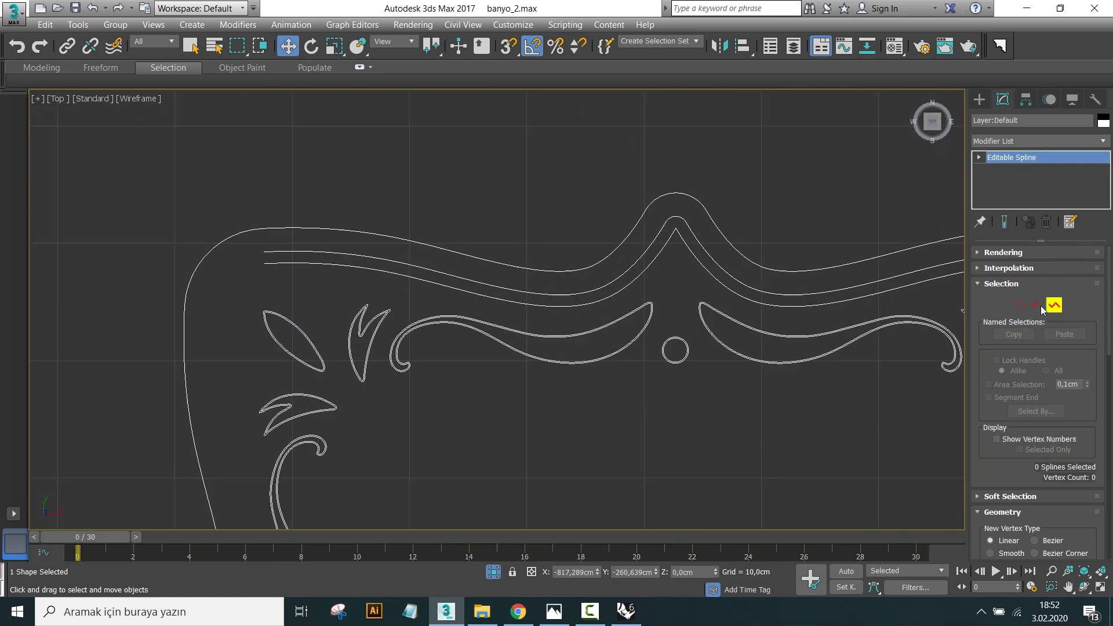
scroll(493, 346, up, 3)
scroll(404, 346, down, 3)
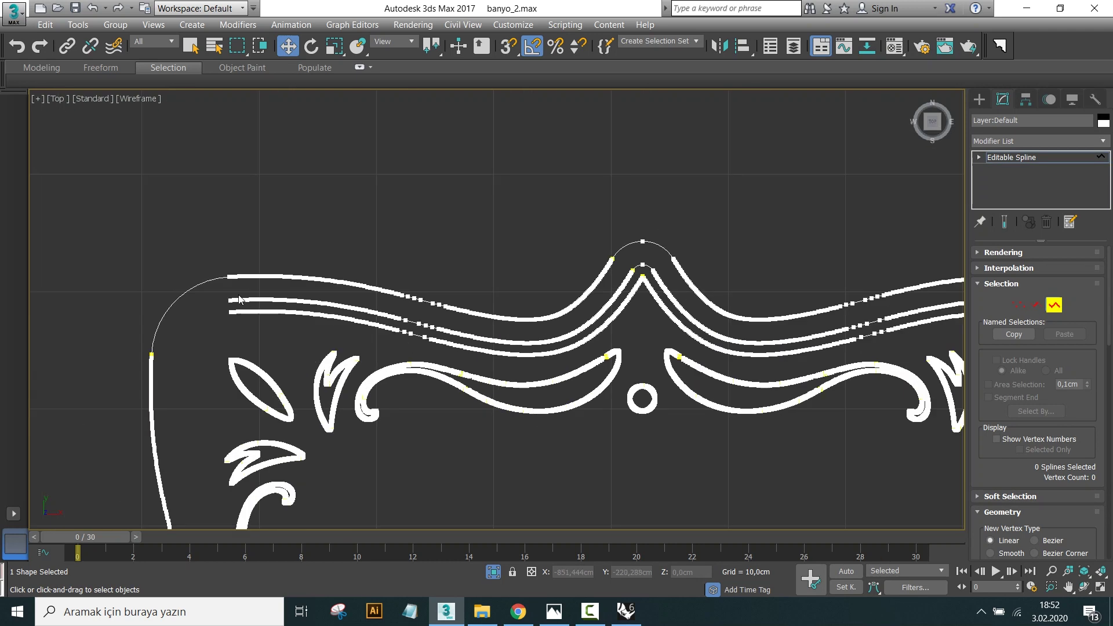
scroll(439, 268, up, 3)
scroll(462, 265, down, 3)
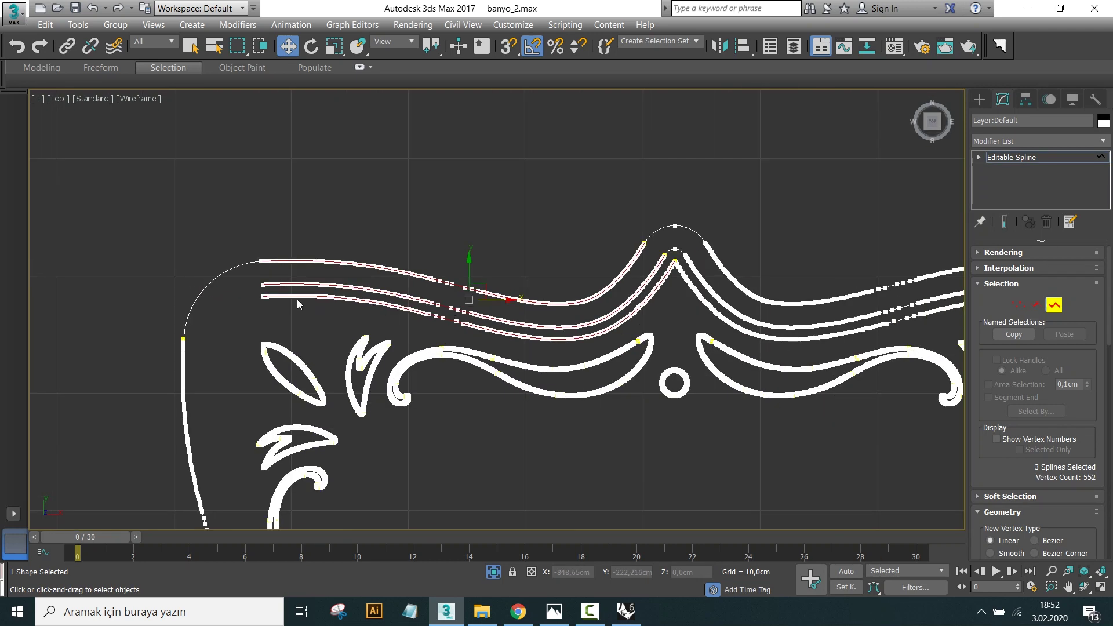
scroll(252, 295, up, 2)
Step: Delete the two middle parallel outline strands and the leftover strand ends at top
drag(456, 334, 506, 338)
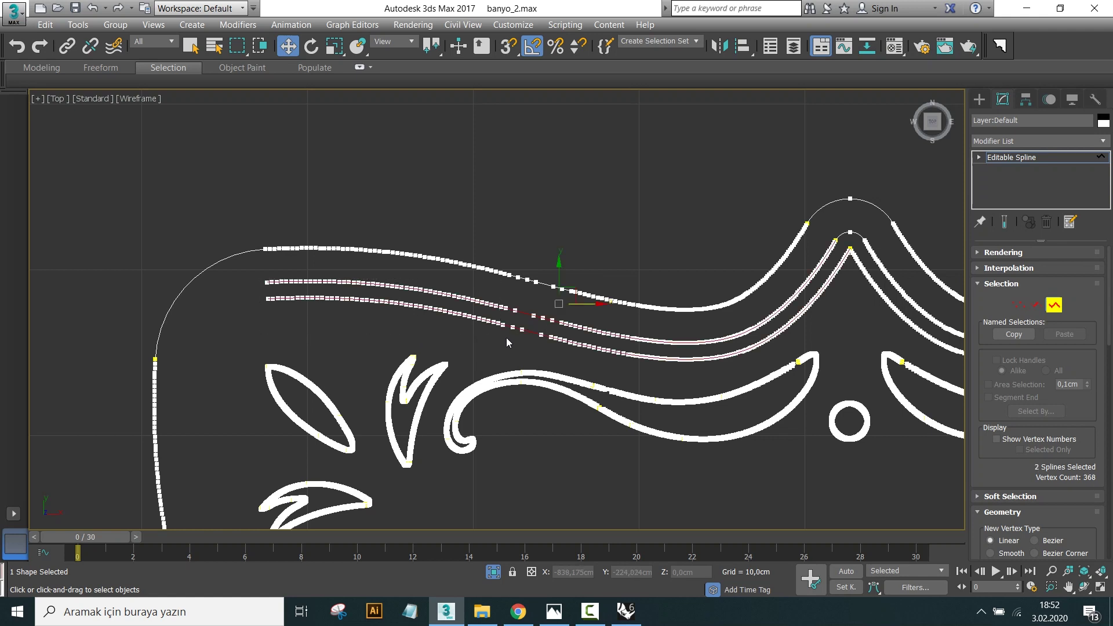
key(Delete)
middle_drag(624, 342, 558, 241)
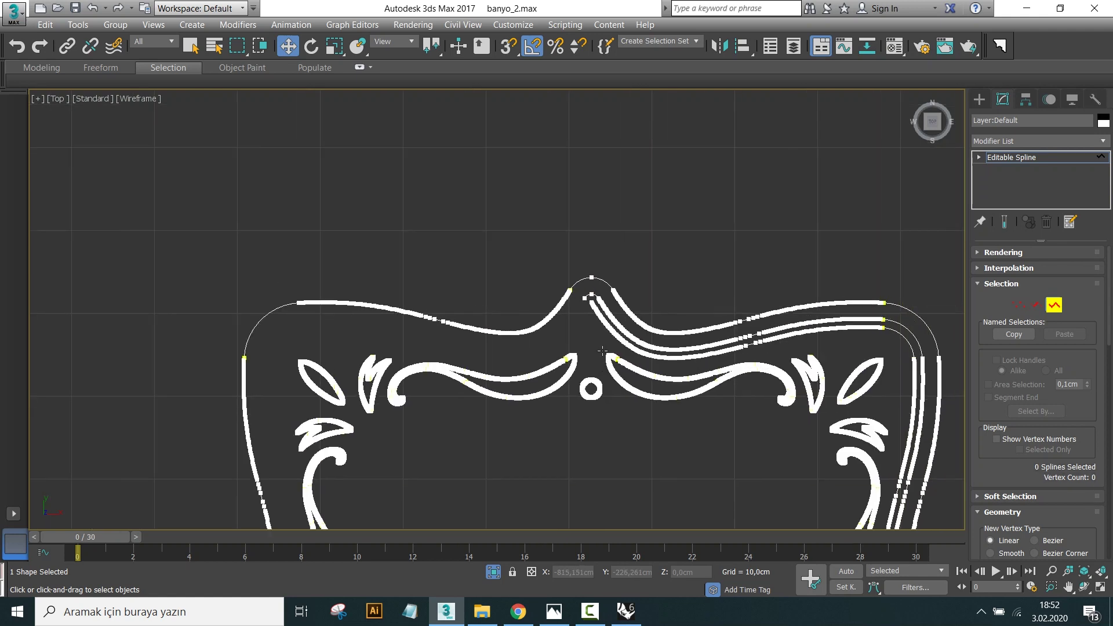
drag(609, 299, 608, 299)
key(Delete)
scroll(666, 296, down, 4)
scroll(779, 294, up, 4)
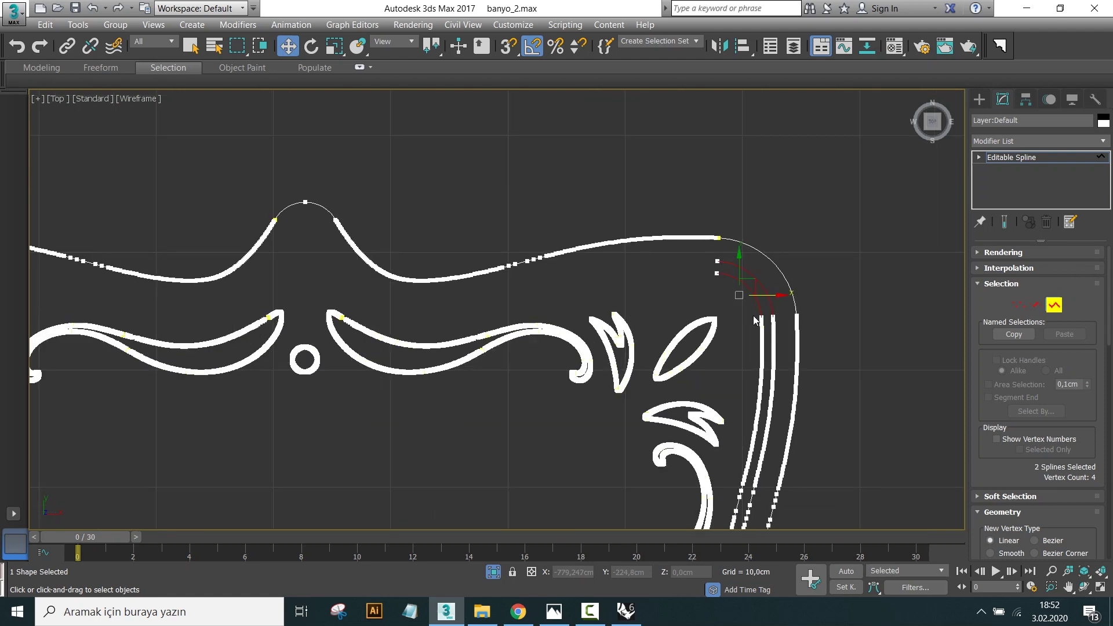
Step: Delete the inner corner arcs, right-corner inner strands and small leftover inner arc
key(Delete)
scroll(760, 313, up, 1)
scroll(771, 290, up, 1)
drag(730, 343, 730, 343)
key(Delete)
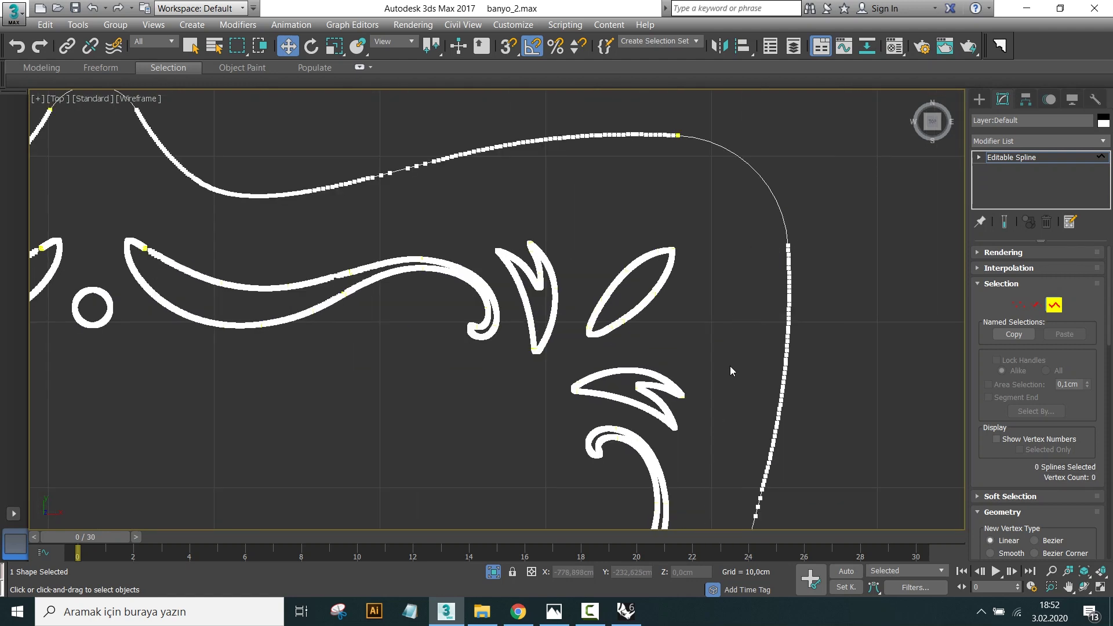
scroll(730, 367, down, 5)
scroll(739, 286, up, 5)
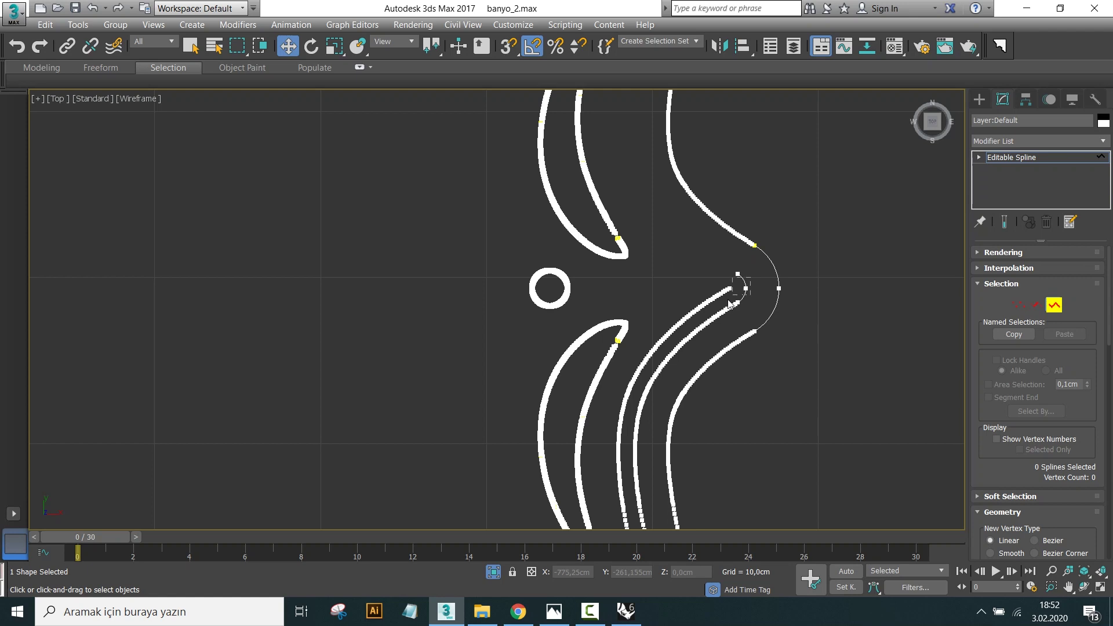
click(728, 300)
key(Delete)
Step: Delete further leftover inner strands, the lower-right strand ends and remaining inner segments
scroll(732, 228, up, 3)
scroll(702, 207, up, 2)
key(Delete)
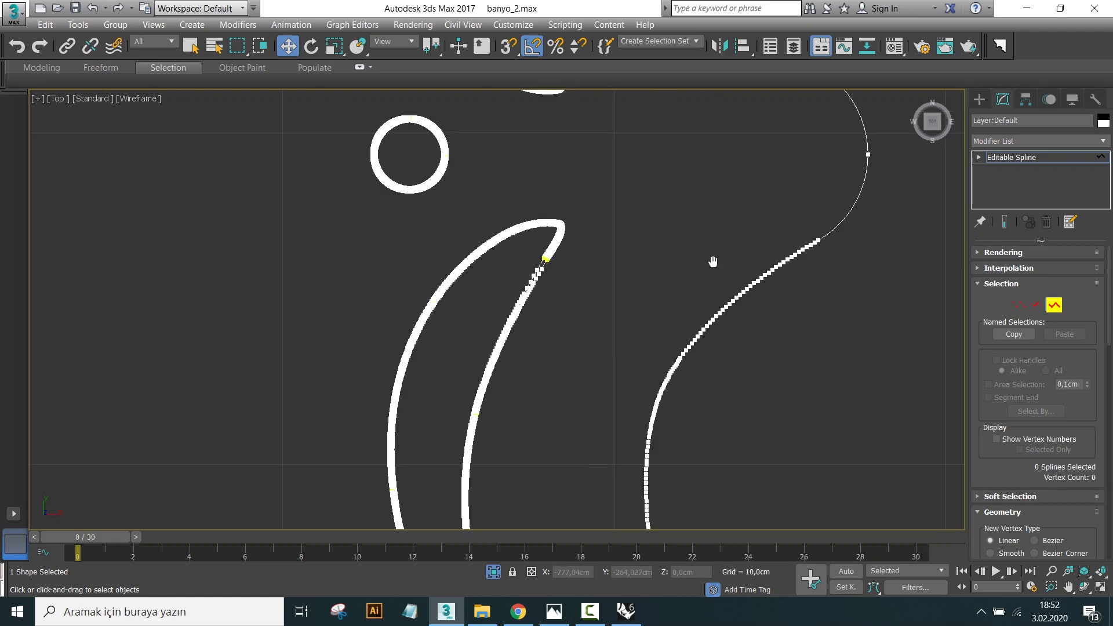
scroll(715, 358, down, 5)
scroll(716, 365, up, 3)
scroll(736, 388, up, 2)
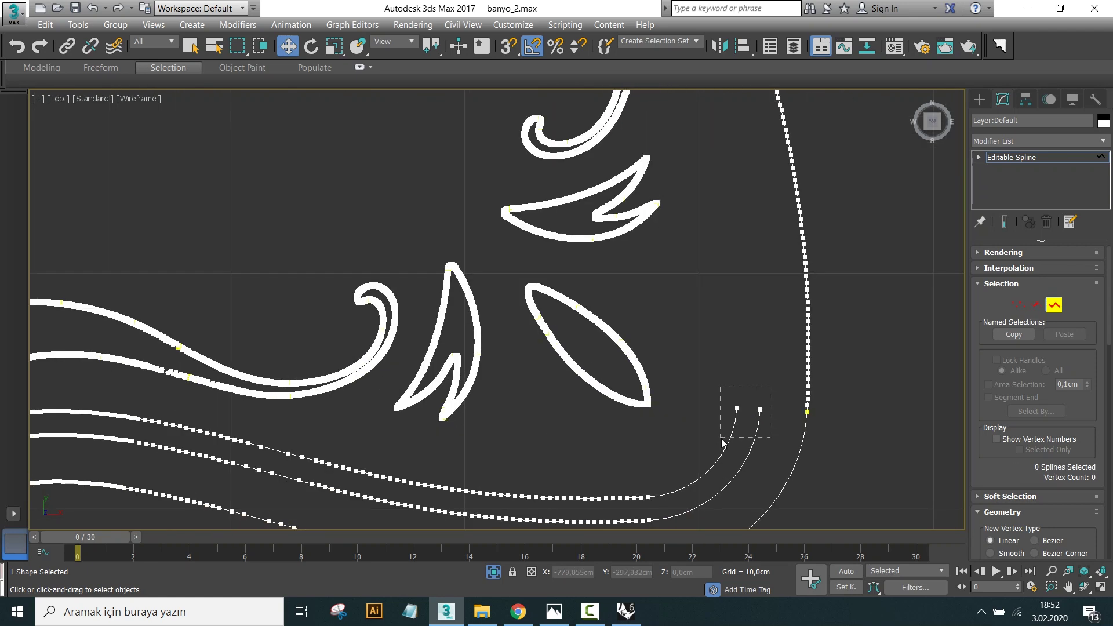
drag(723, 443, 722, 443)
key(Delete)
scroll(742, 406, down, 1)
scroll(766, 380, down, 1)
drag(672, 413, 672, 413)
key(Delete)
Step: Delete the bottom-centre inner arc and the lower-left inner strand ends
scroll(540, 370, down, 2)
scroll(534, 388, up, 2)
drag(495, 409, 495, 409)
key(Delete)
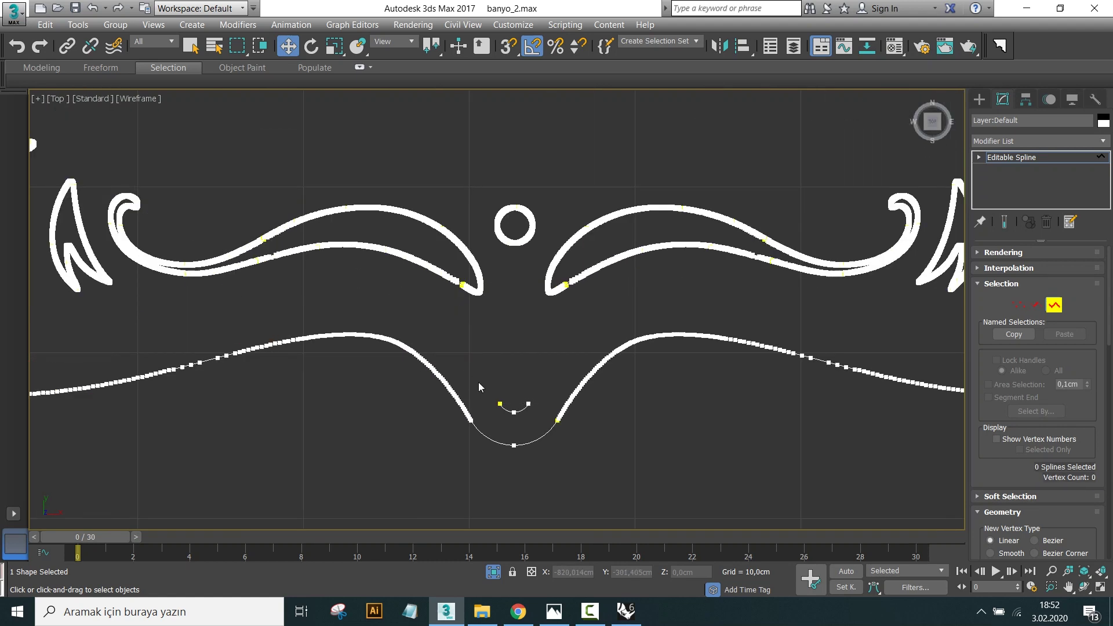
middle_drag(495, 406, 537, 407)
scroll(439, 352, down, 3)
scroll(440, 351, down, 2)
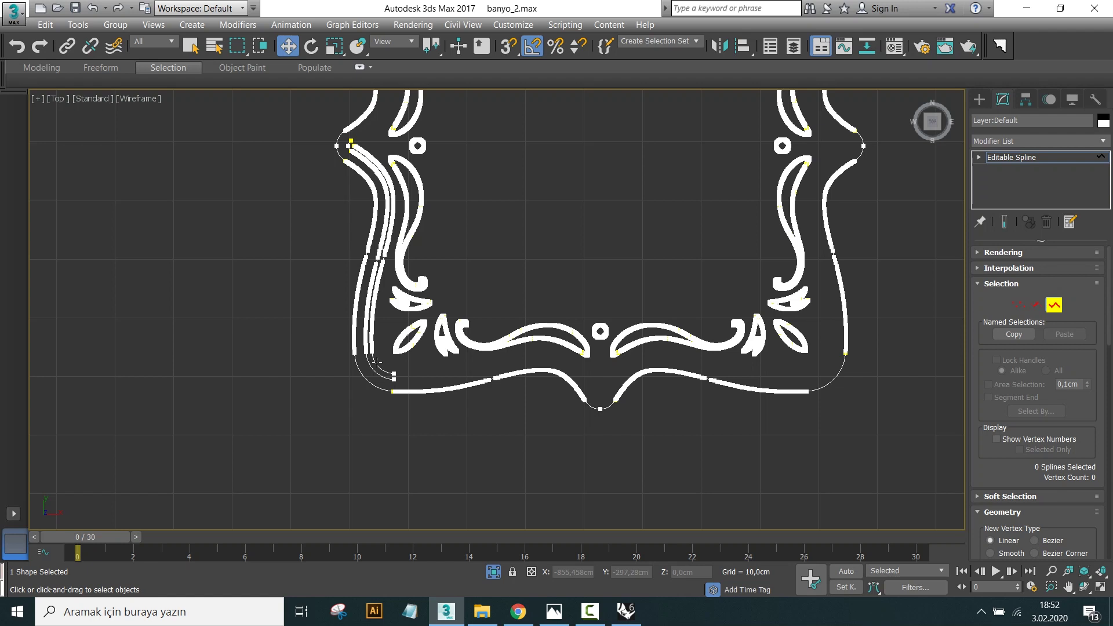
scroll(391, 380, up, 4)
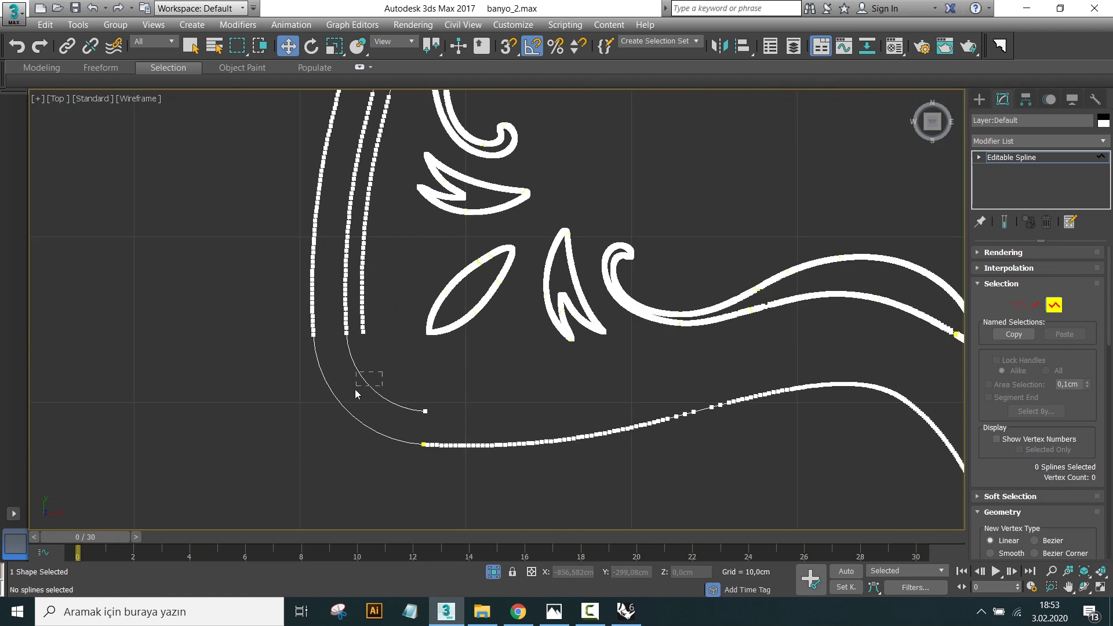
drag(339, 341, 366, 310)
key(Delete)
Step: Centre the cleaned single-border frame in the Top view
scroll(366, 310, down, 4)
middle_drag(400, 222, 403, 359)
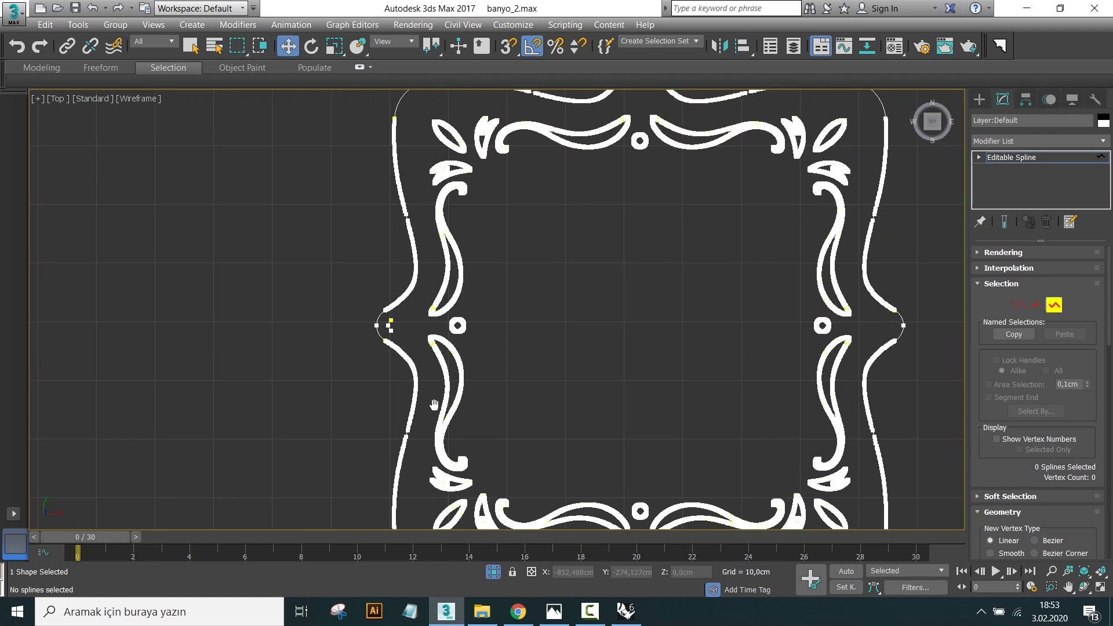
scroll(396, 338, up, 5)
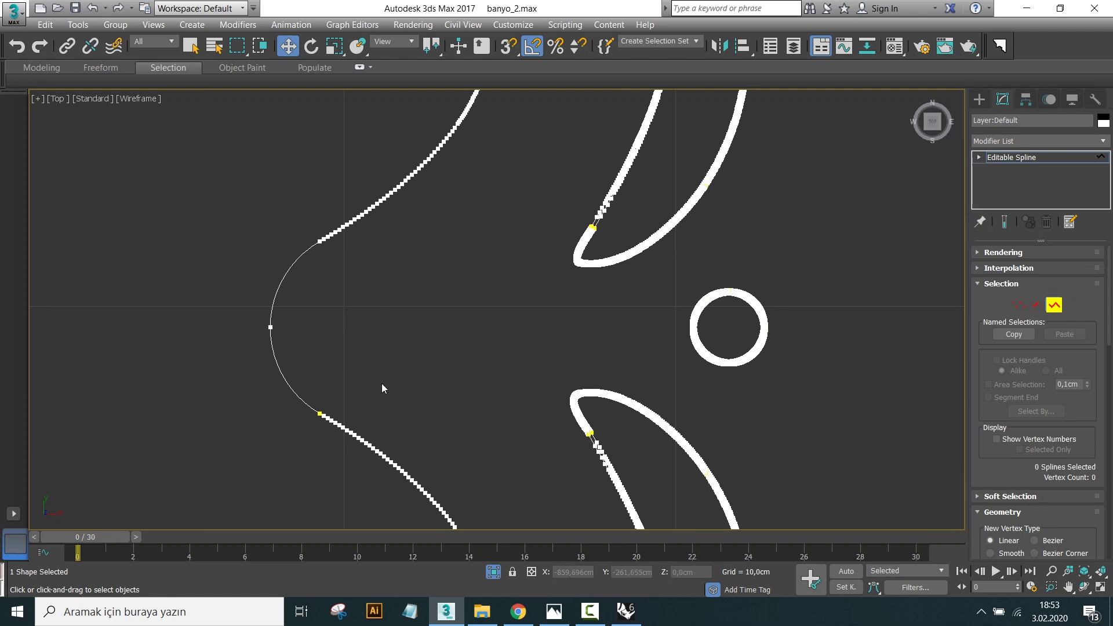
scroll(381, 388, down, 5)
middle_drag(696, 418, 646, 328)
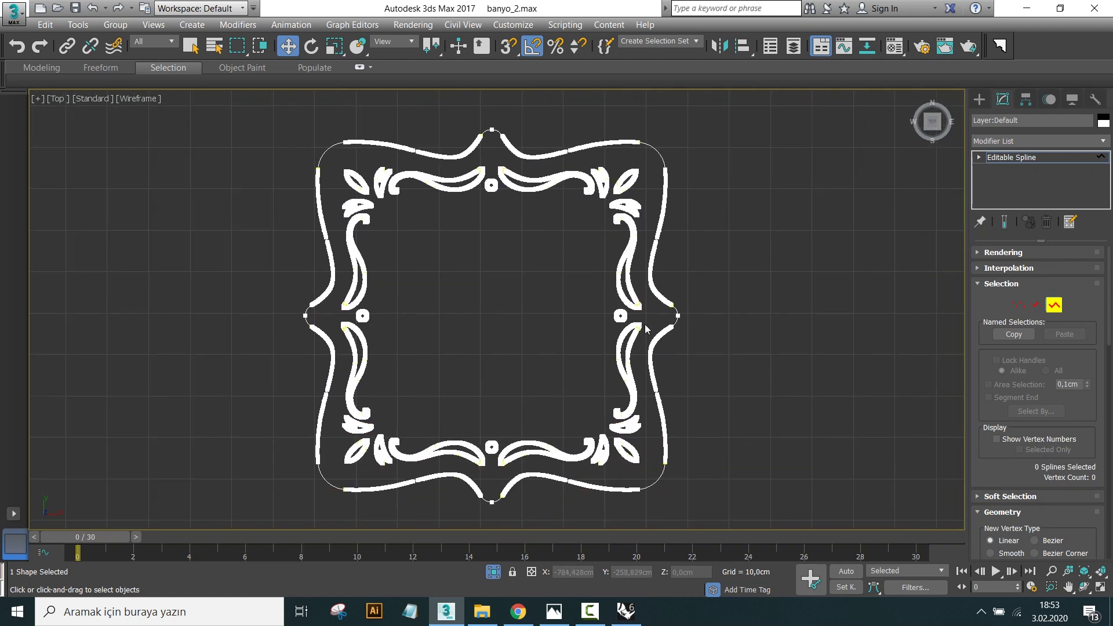
middle_drag(563, 412, 565, 396)
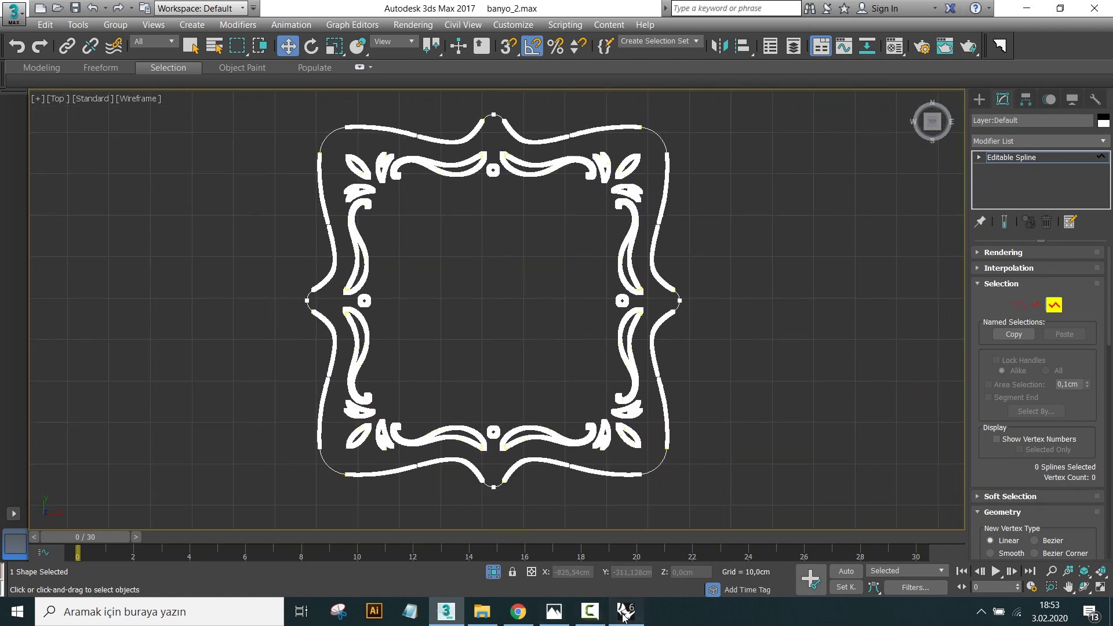
click(626, 611)
Step: In Rhino's Top view, select the 24-curve ornament group
mouse_move(460, 319)
right_down()
mouse_move(523, 398)
mouse_move(513, 292)
right_up()
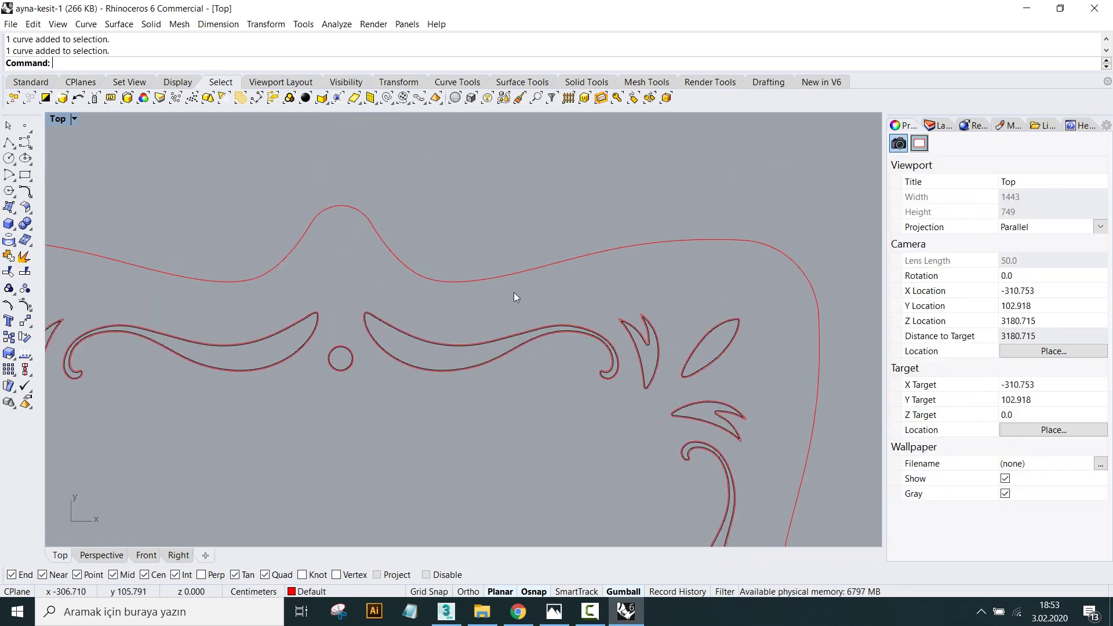
key(Escape)
scroll(521, 313, up, 1)
scroll(388, 350, up, 1)
scroll(387, 307, up, 2)
click(388, 314)
scroll(380, 292, up, 2)
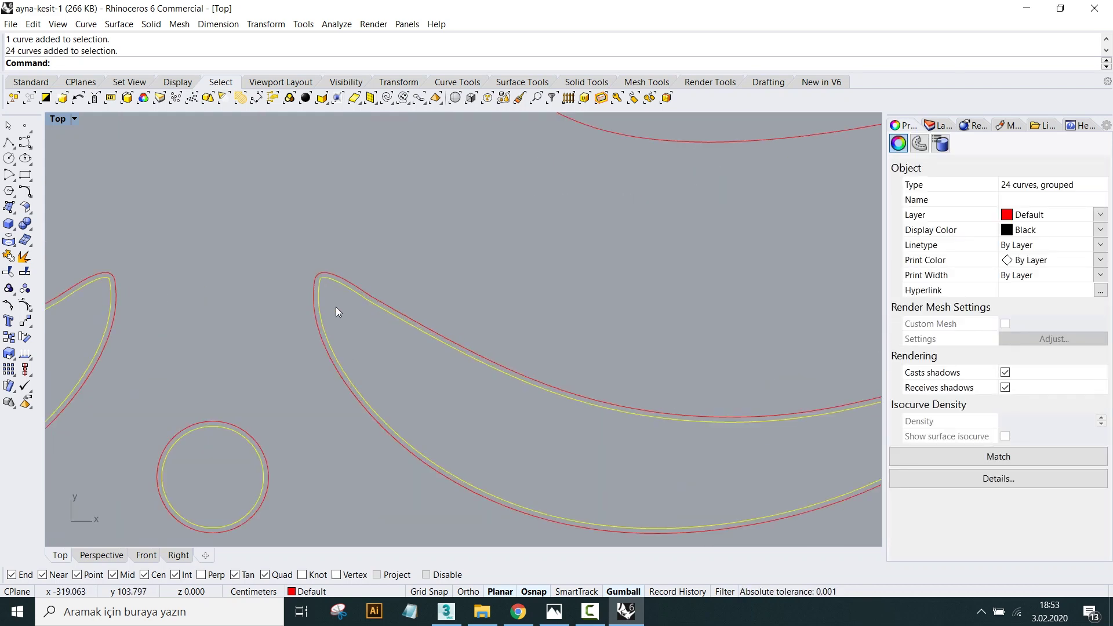
scroll(371, 336, down, 3)
key(Escape)
scroll(408, 354, down, 2)
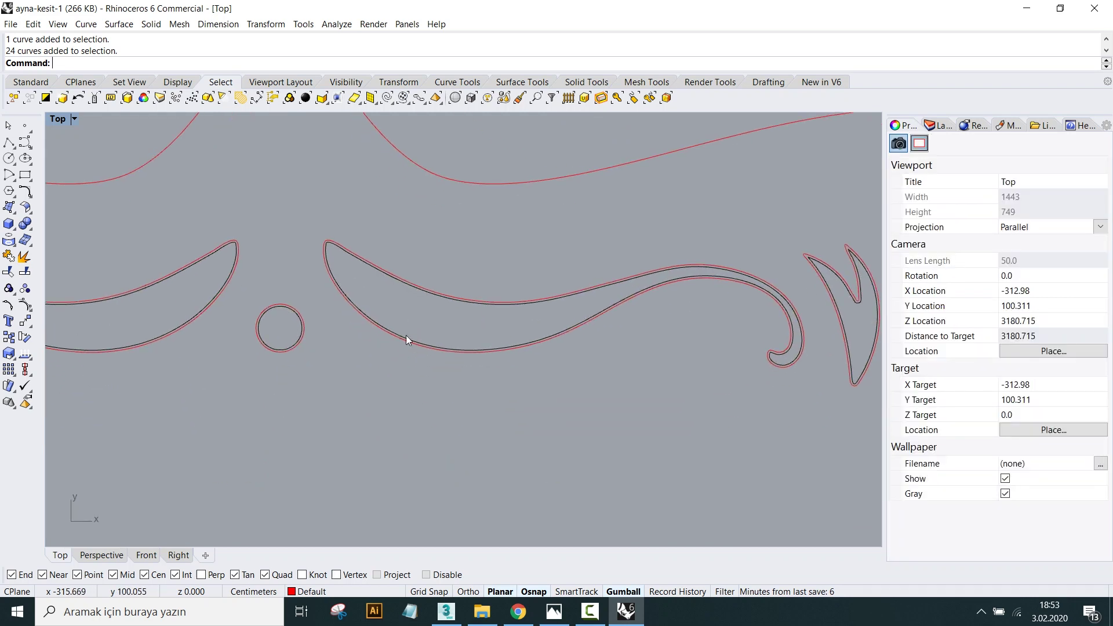
scroll(445, 325, up, 2)
scroll(338, 348, up, 2)
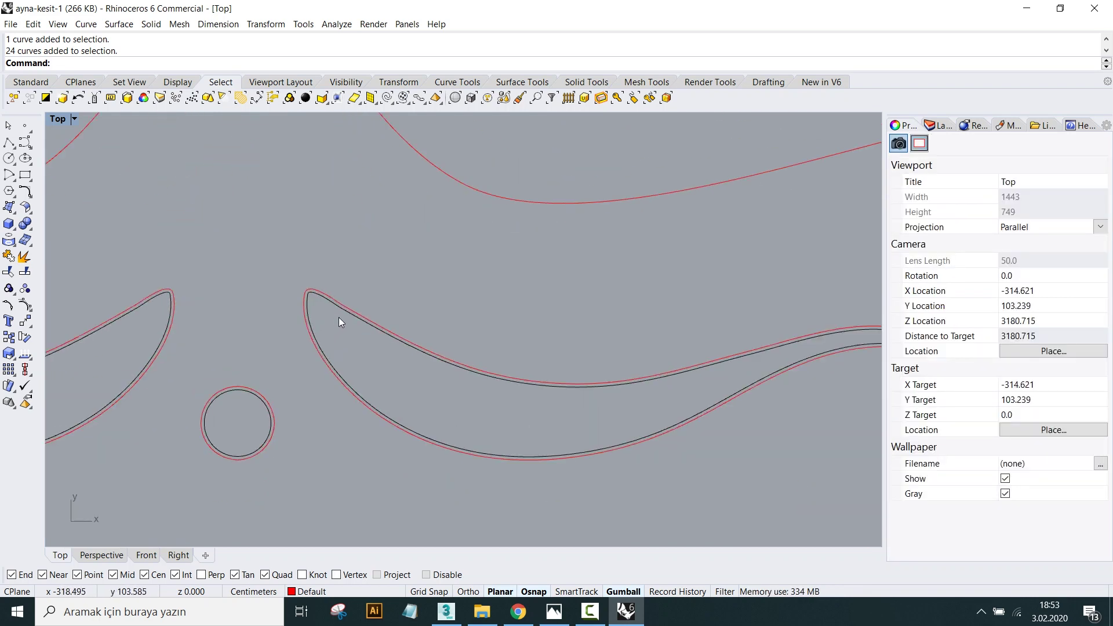
scroll(342, 316, up, 2)
scroll(367, 339, up, 2)
click(383, 338)
scroll(304, 305, down, 2)
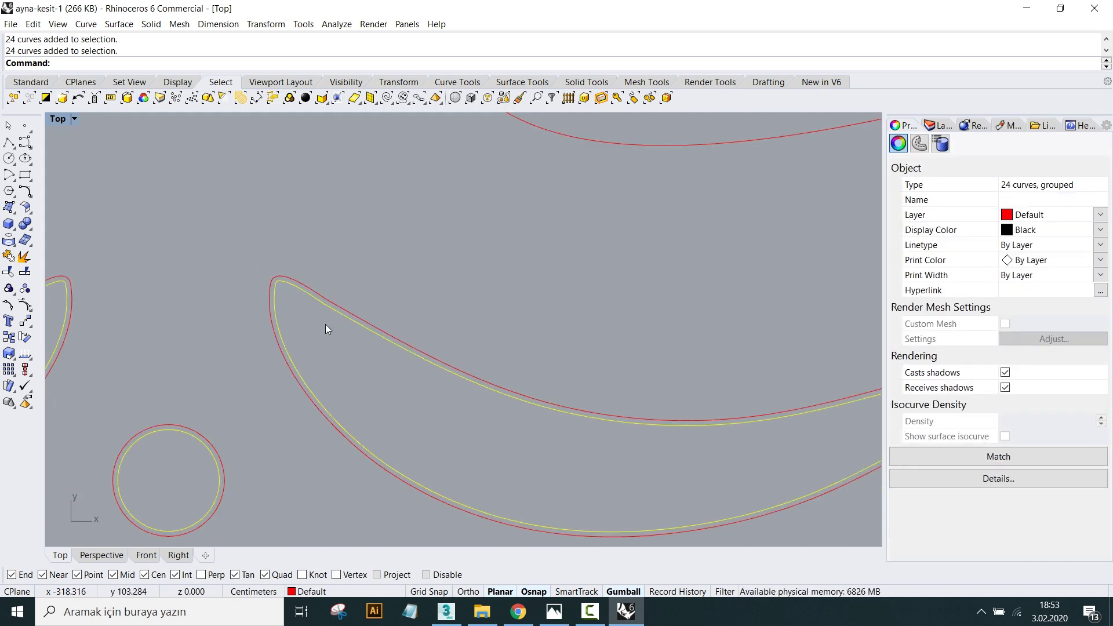
Step: Duplicate the ornament group to the right of the frame with the gumball
click(481, 611)
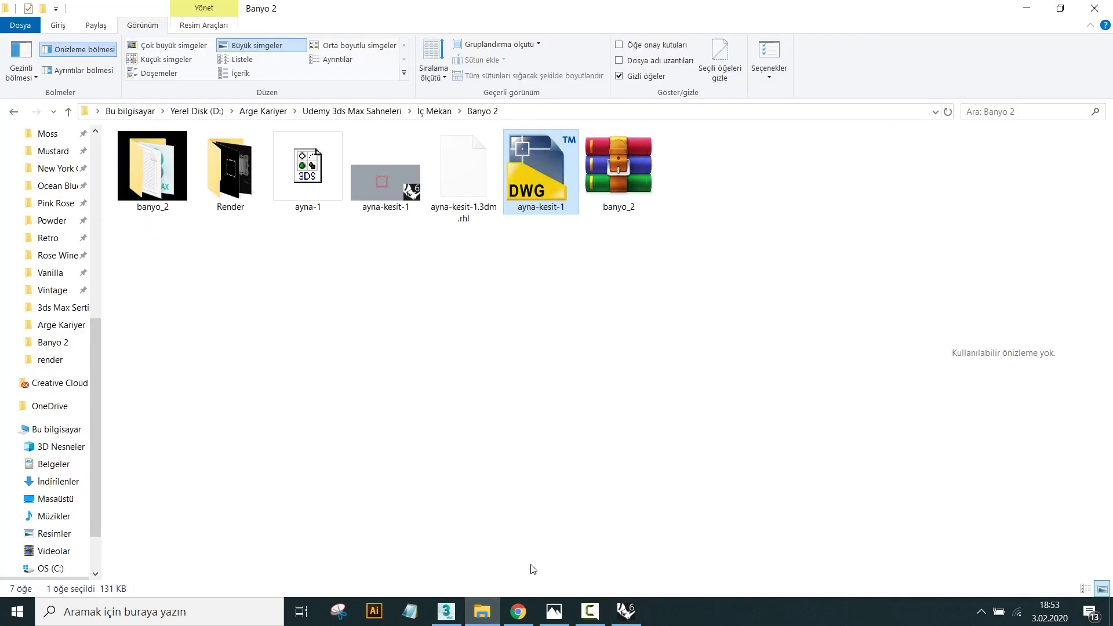
click(626, 612)
scroll(406, 255, down, 1)
scroll(484, 291, down, 2)
scroll(497, 299, down, 2)
scroll(508, 273, down, 1)
scroll(468, 342, down, 2)
scroll(475, 406, up, 3)
scroll(433, 374, down, 3)
scroll(322, 348, down, 1)
drag(302, 338, 651, 336)
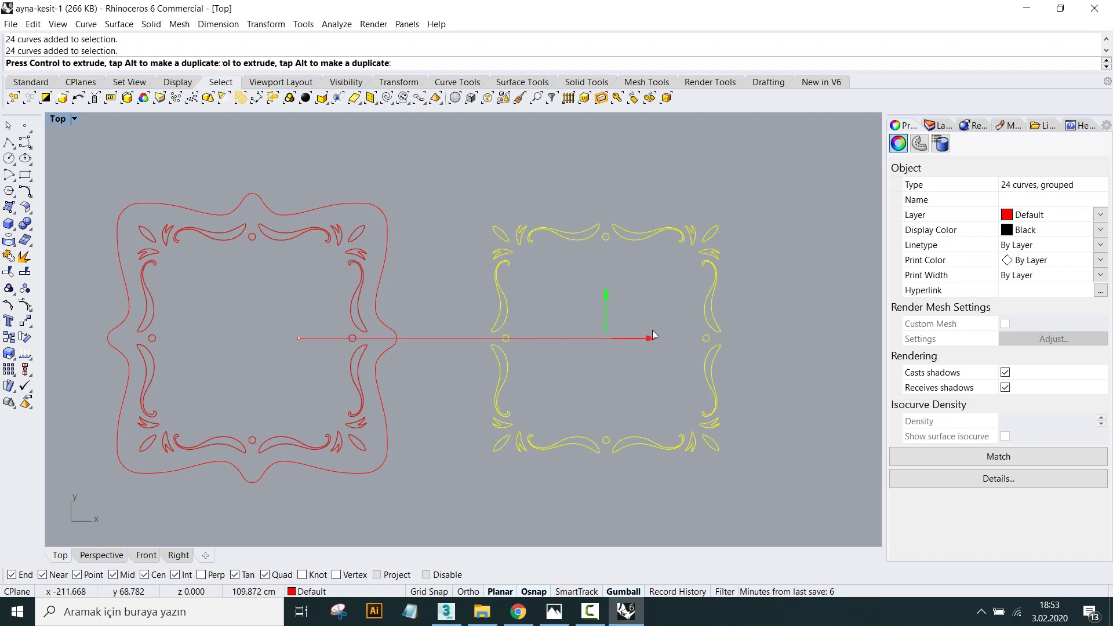
key(Escape)
mouse_move(446, 302)
right_down()
mouse_move(541, 282)
mouse_move(523, 291)
right_up()
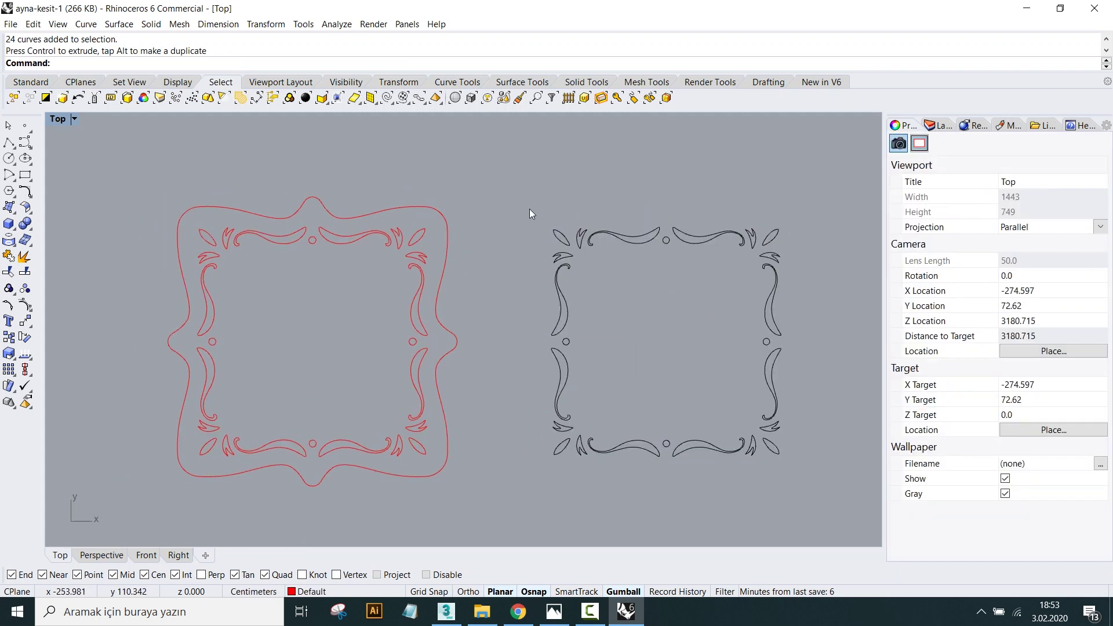
Step: Window-select all 25 curves of the original left frame
drag(530, 210, 816, 541)
click(815, 500)
drag(526, 189, 858, 508)
drag(117, 521, 118, 522)
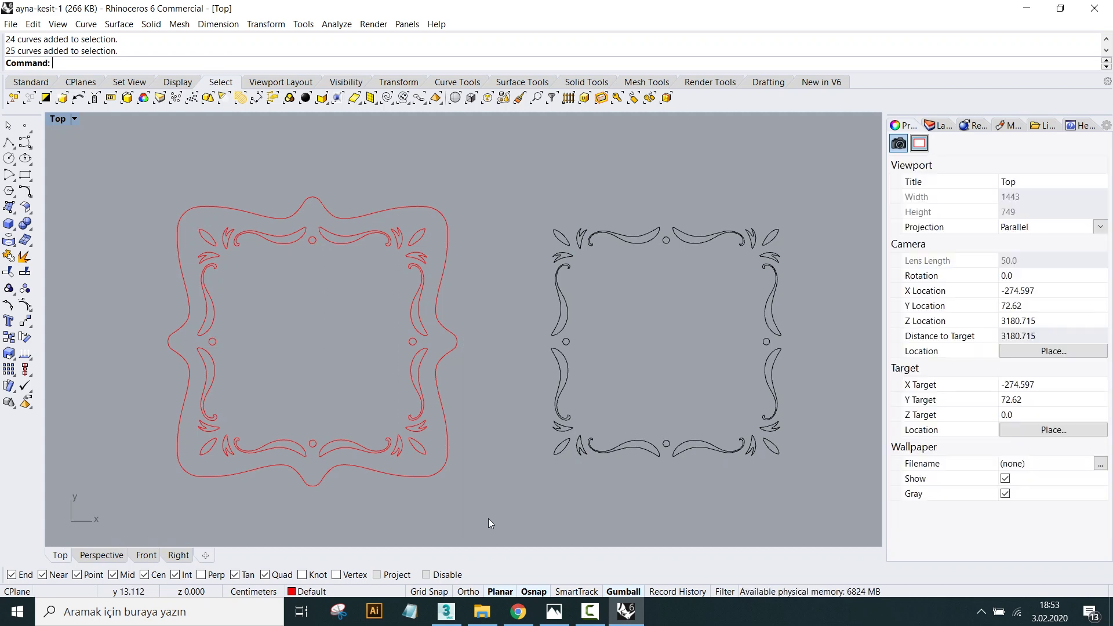
Step: Export the selected curves as an AutoCAD DWG and drag ayna-kesit-2 into 3ds Max
click(11, 23)
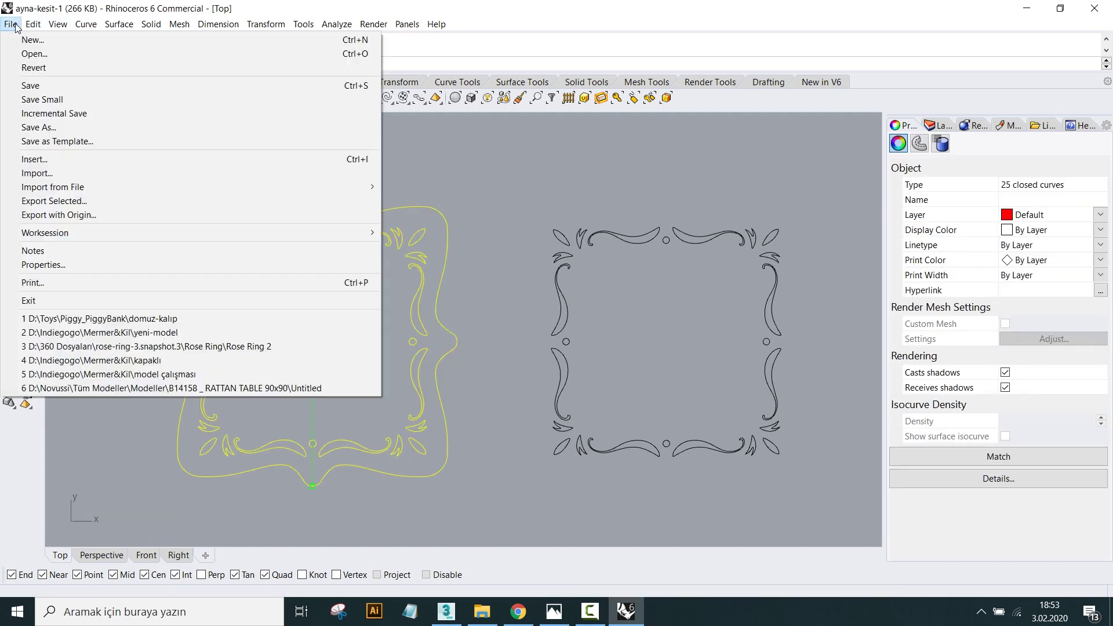
click(72, 201)
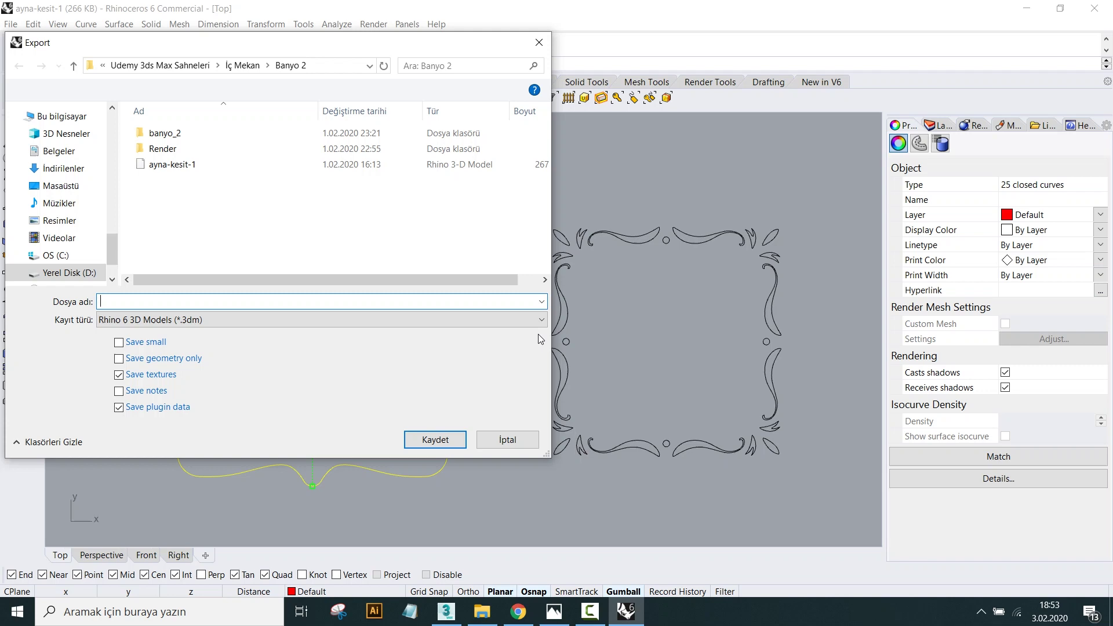
click(145, 323)
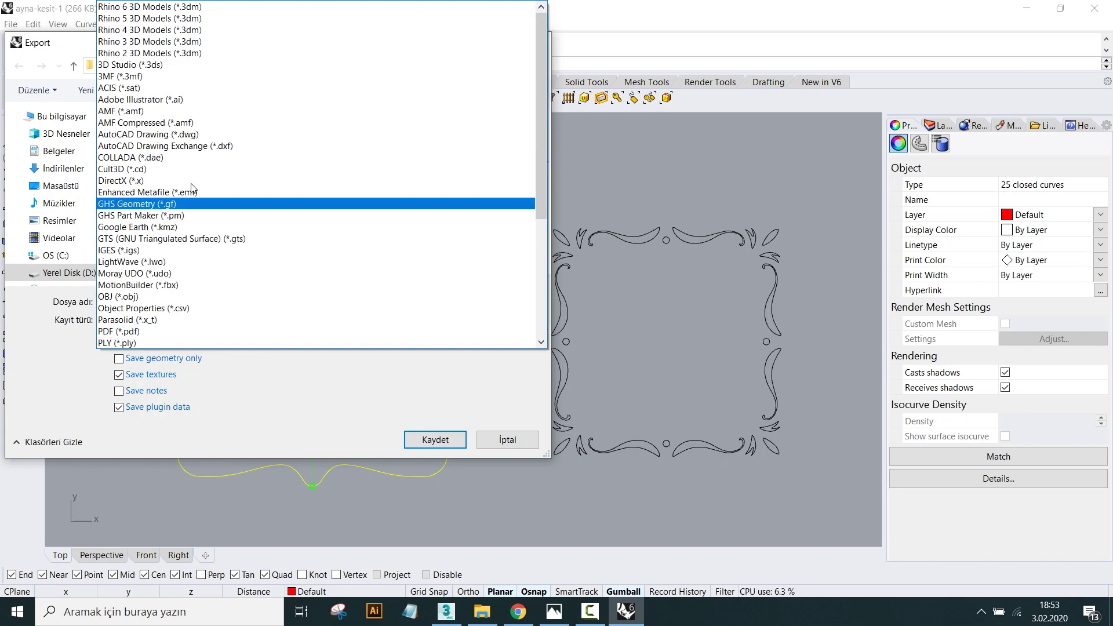
click(244, 132)
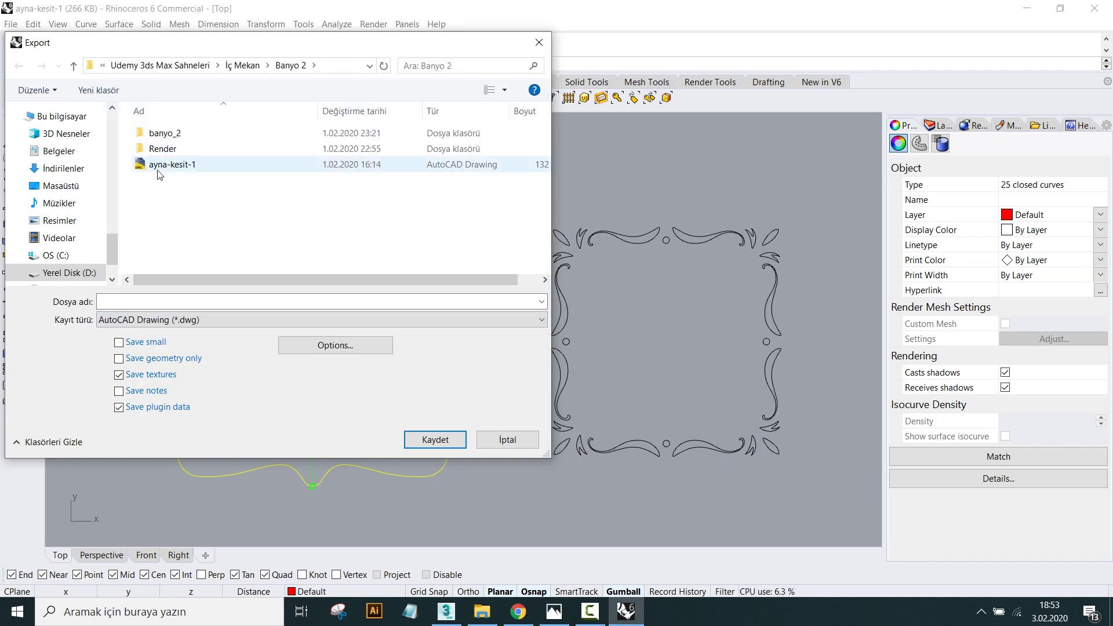
click(200, 165)
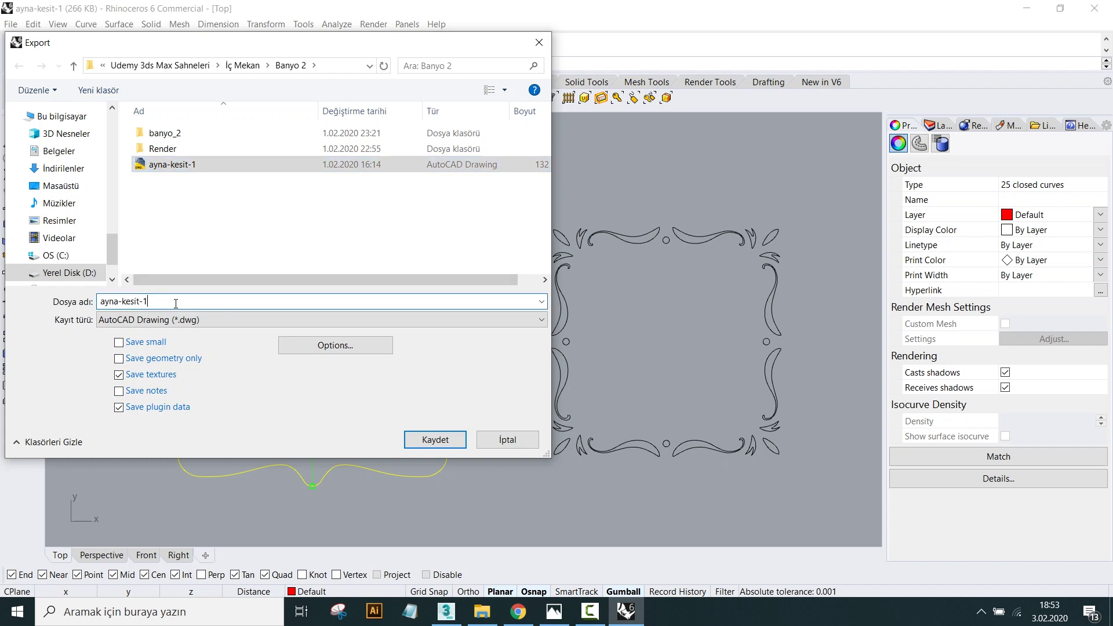
key(Return)
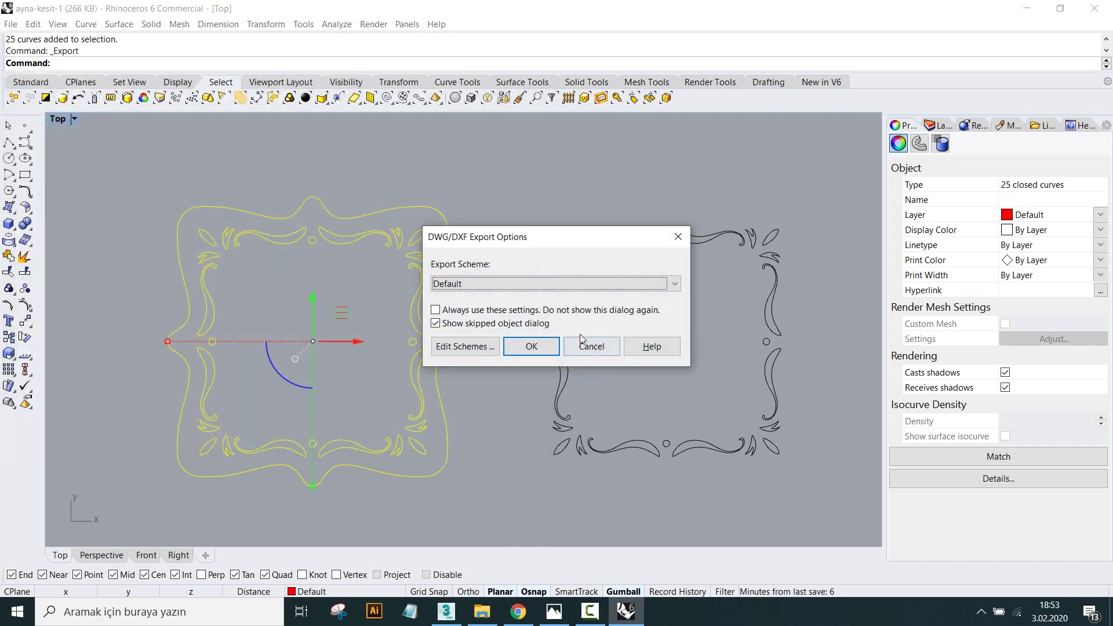
click(531, 345)
click(482, 612)
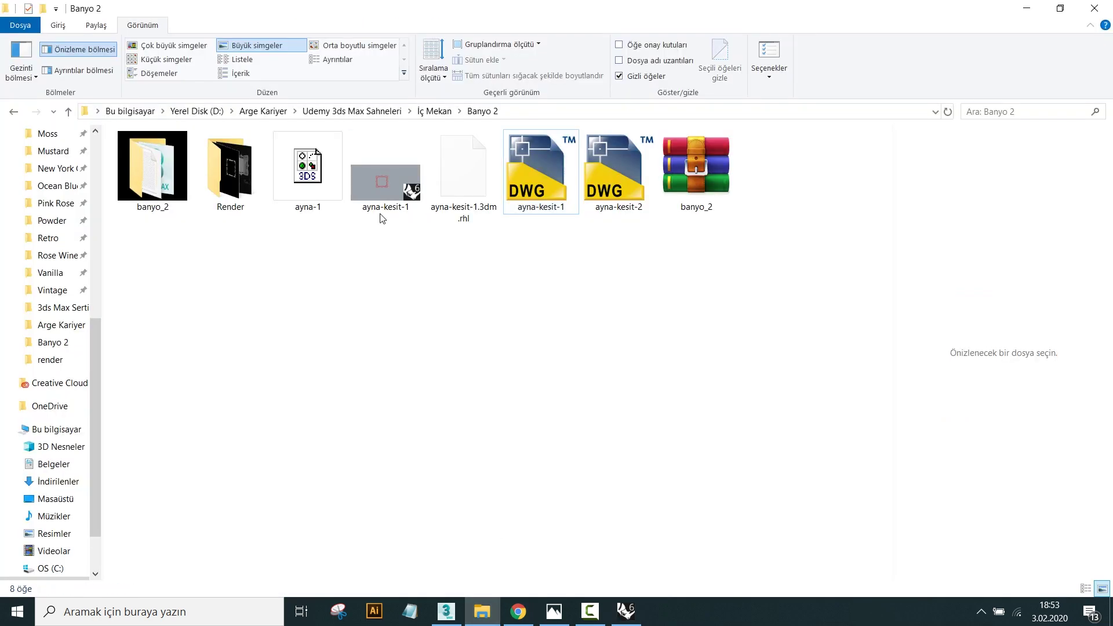
mouse_move(618, 211)
mouse_down()
mouse_move(458, 557)
mouse_move(177, 230)
mouse_up()
Step: Import the exported DWG mirror-frame drawing and place it in the scene
click(208, 234)
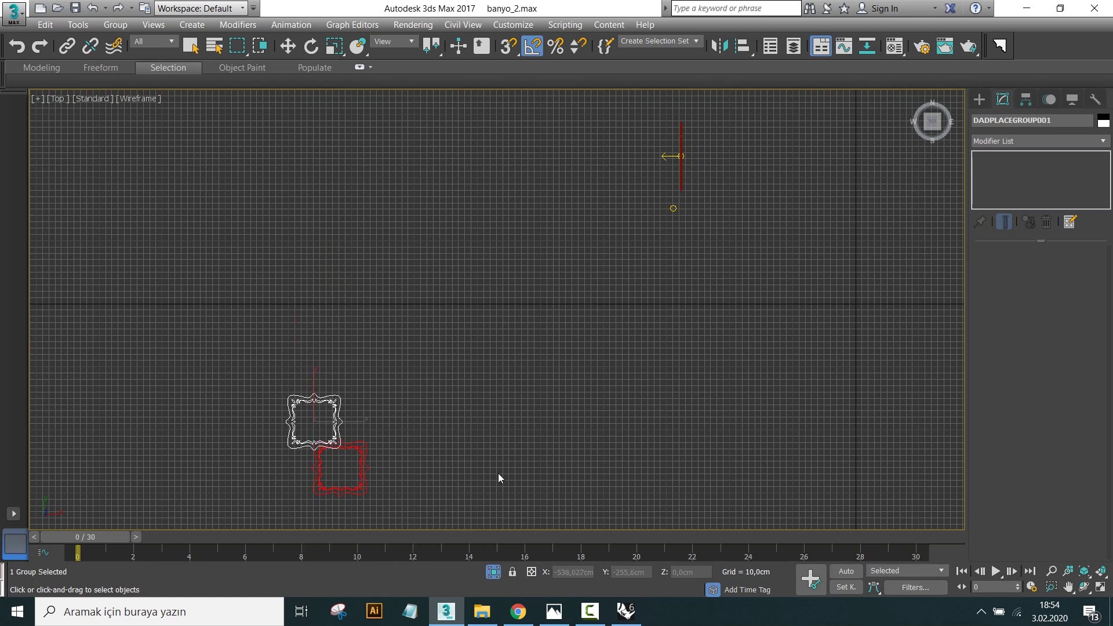
click(418, 507)
scroll(299, 490, up, 5)
Step: Box-select the other red frame outline and delete it
click(307, 473)
drag(413, 276, 663, 538)
key(Delete)
Step: Centre on and select the imported frame spline, then maximize the Perspective viewport
middle_drag(398, 319, 526, 303)
drag(552, 269, 286, 516)
scroll(443, 343, up, 6)
scroll(502, 319, down, 2)
key(alt+w)
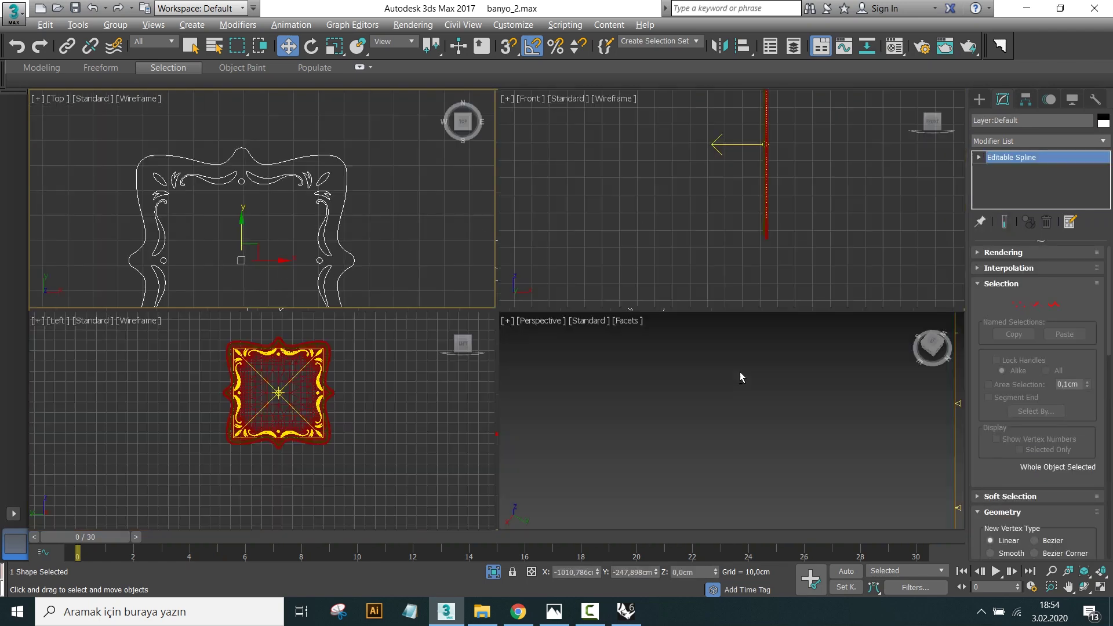
key(alt+w)
scroll(585, 371, down, 4)
scroll(557, 348, up, 2)
scroll(497, 285, up, 4)
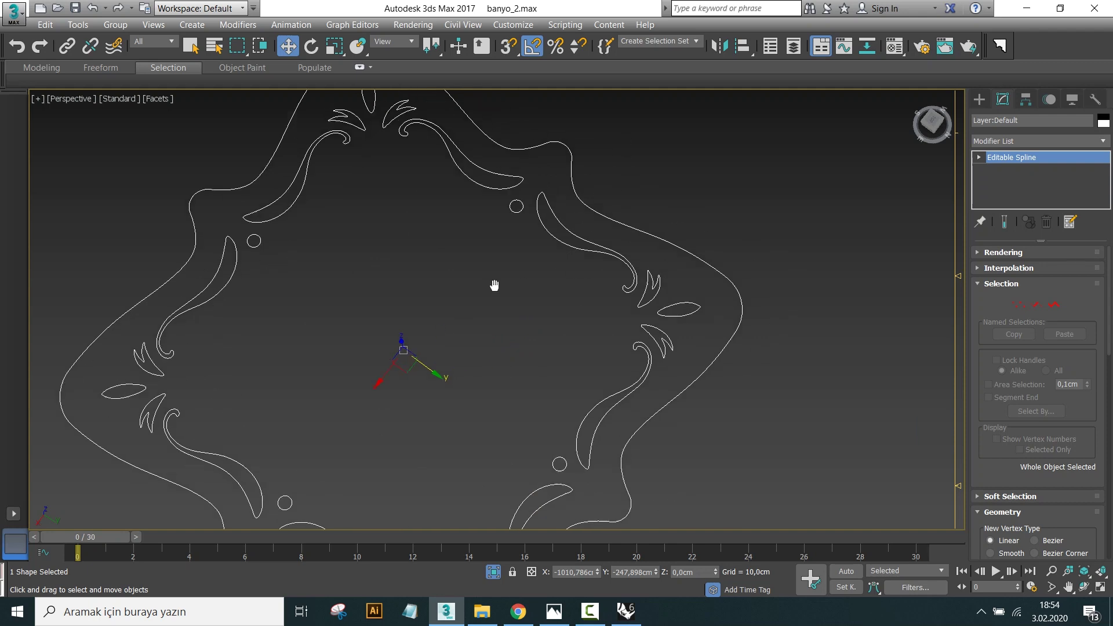
scroll(579, 284, down, 2)
Step: Reselect the frame spline with plain selection and orbit the perspective view around it
click(666, 276)
key(q)
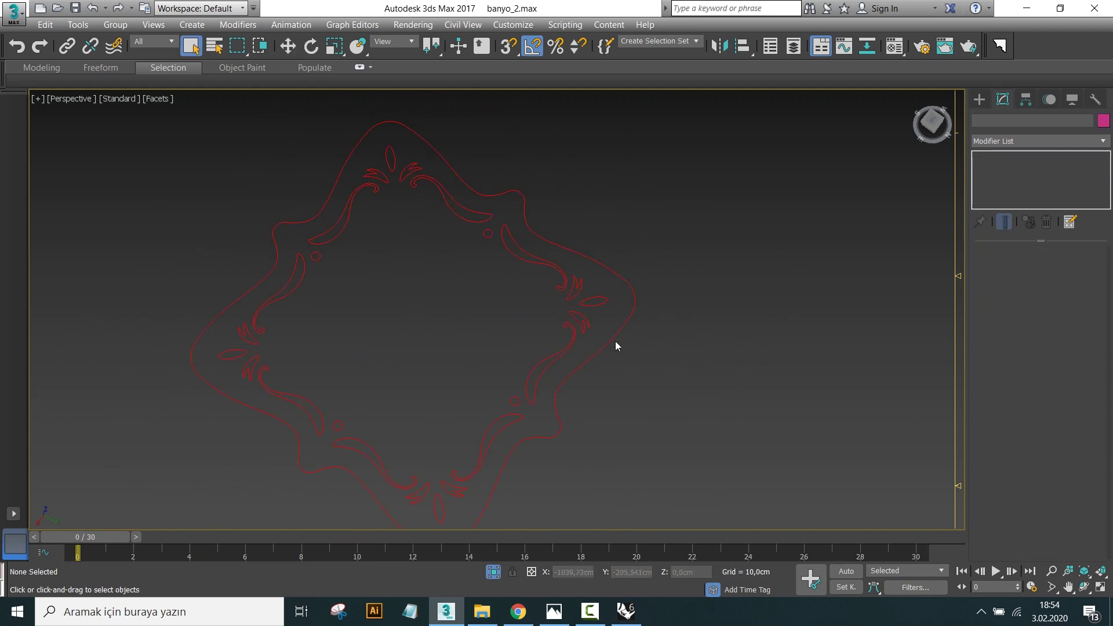
click(632, 311)
mouse_move(638, 370)
alt+middle_down()
mouse_move(595, 313)
mouse_move(593, 364)
alt+middle_up()
scroll(596, 343, down, 3)
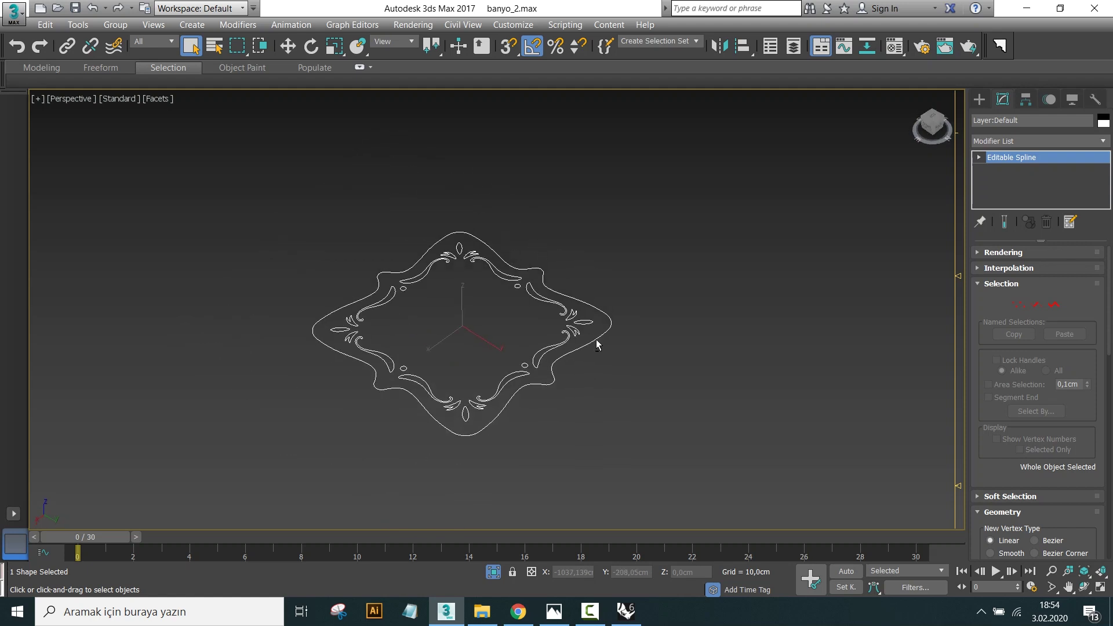
scroll(556, 351, up, 5)
scroll(471, 351, down, 4)
scroll(586, 426, down, 1)
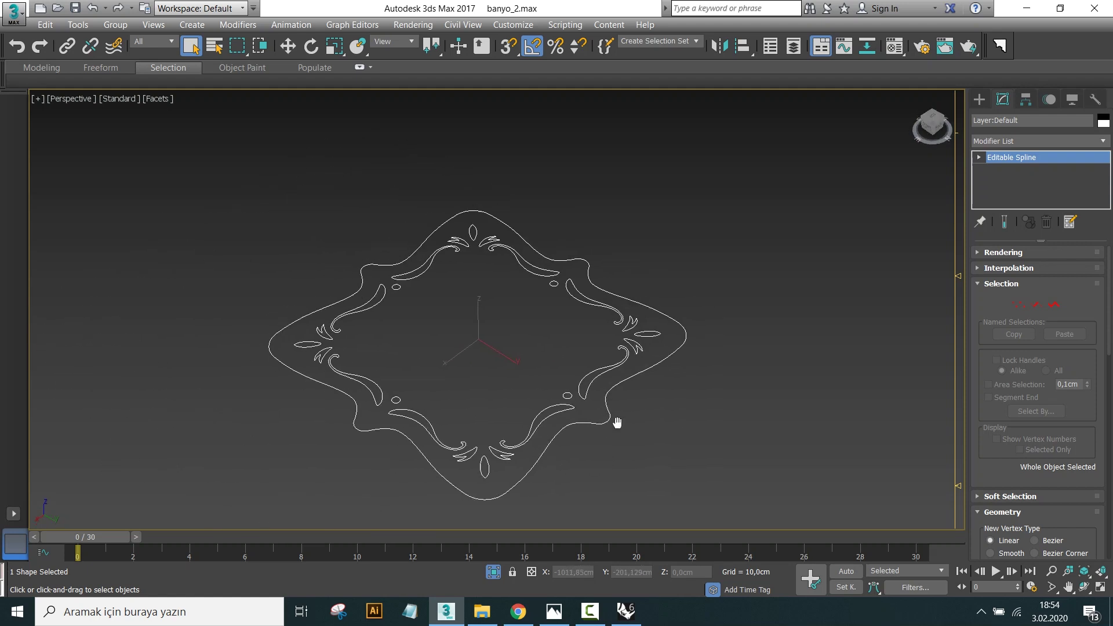
click(582, 476)
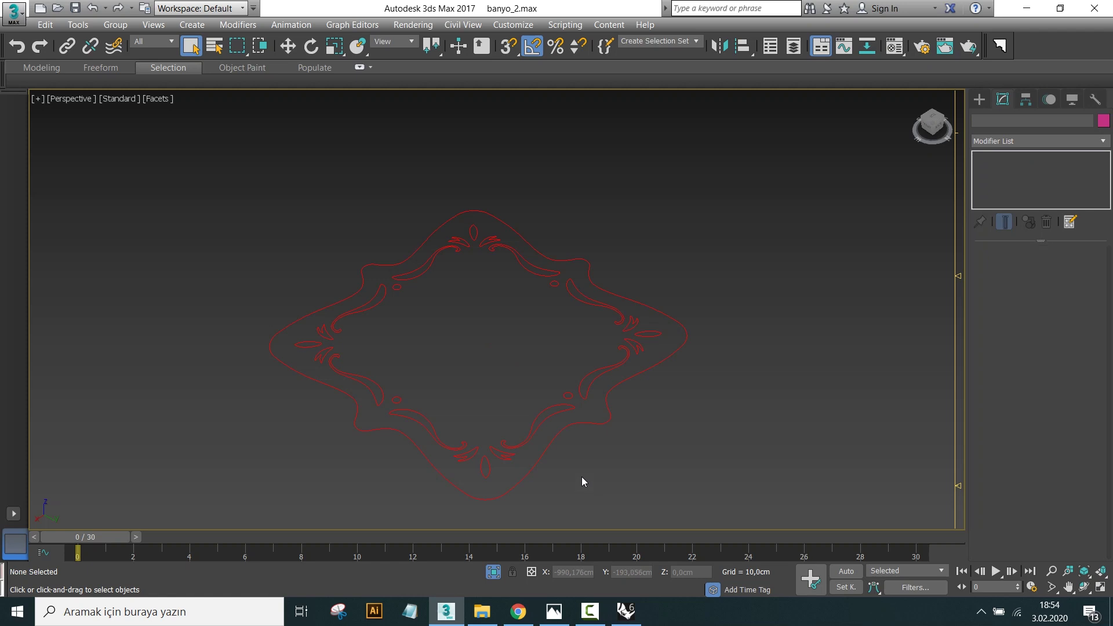
scroll(626, 392, up, 4)
scroll(620, 385, down, 4)
Step: View through PhysCamera001, end isolation, enable safe frame, and start a production render
key(c)
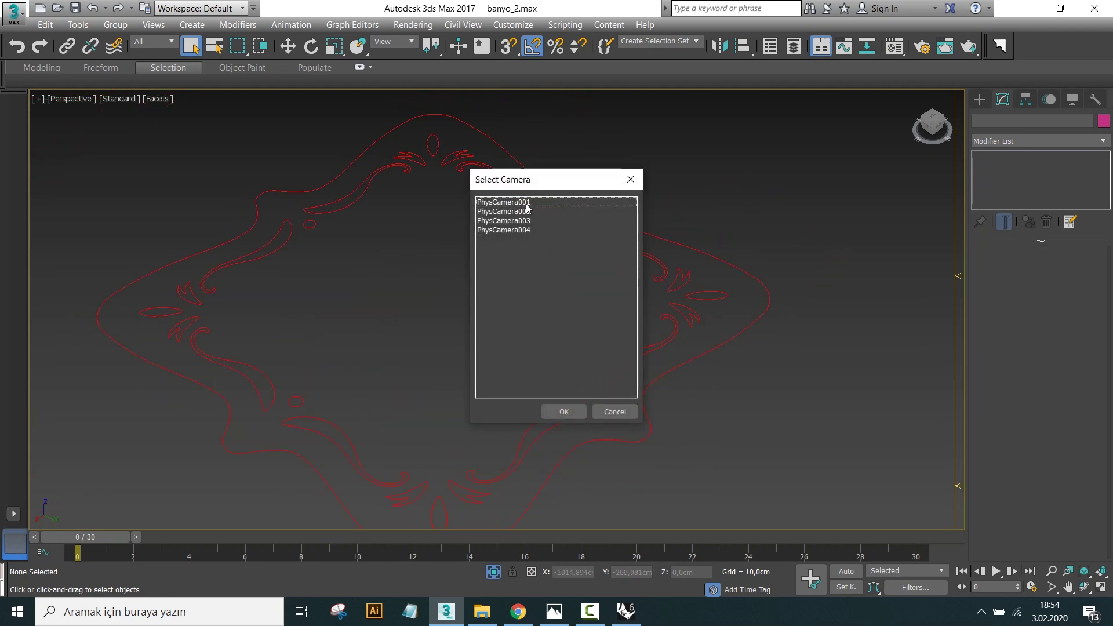
double_click(526, 204)
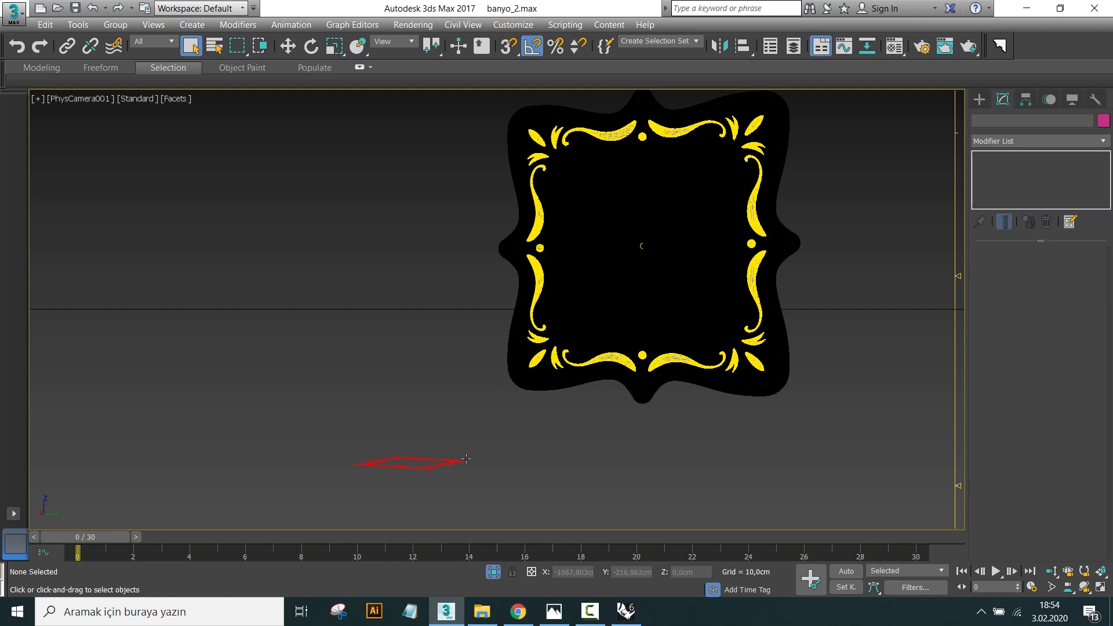
click(438, 464)
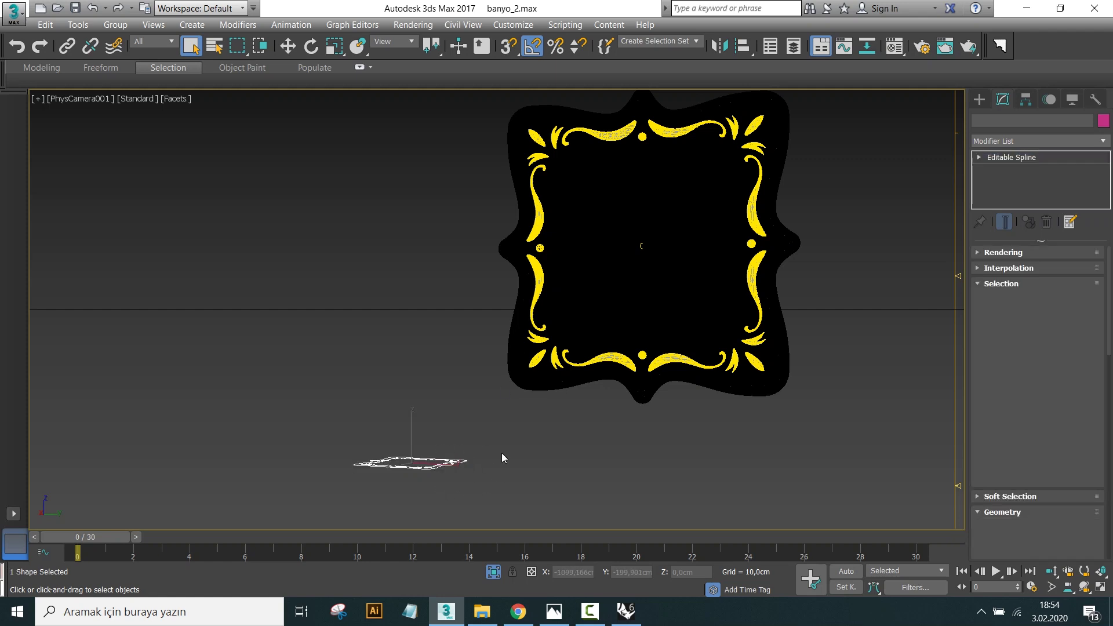
ctrl+click(575, 377)
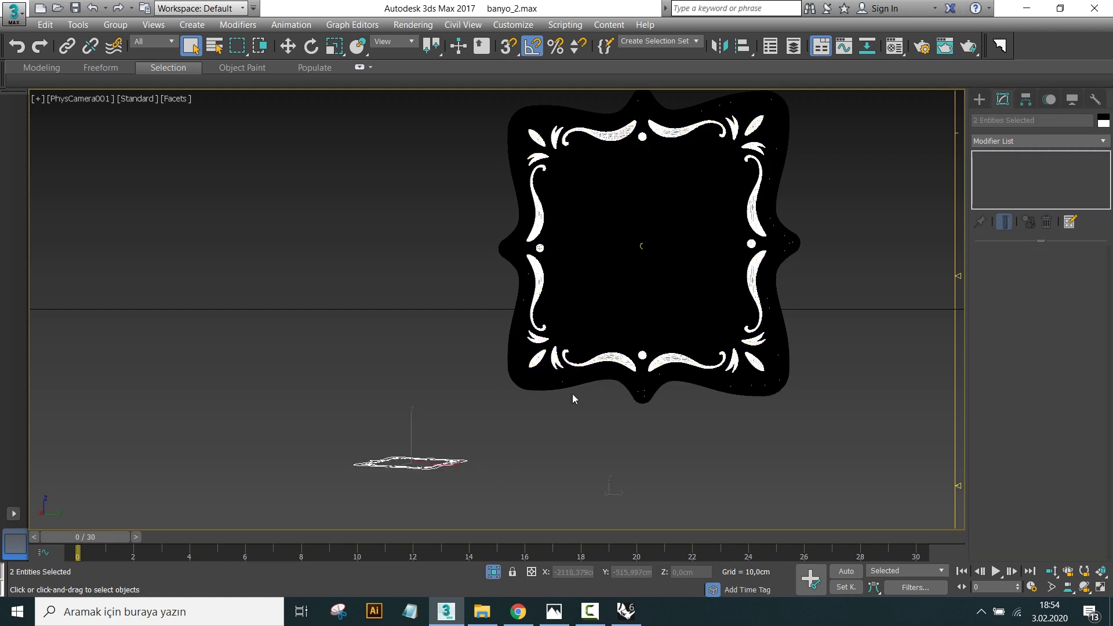
click(495, 572)
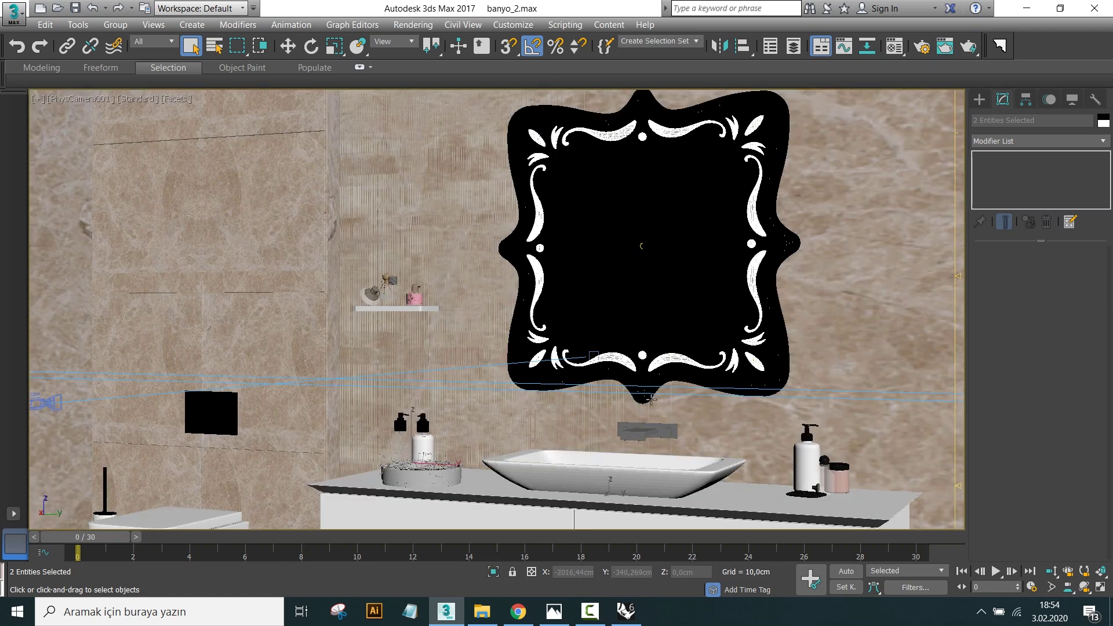
key(shift+f)
click(968, 46)
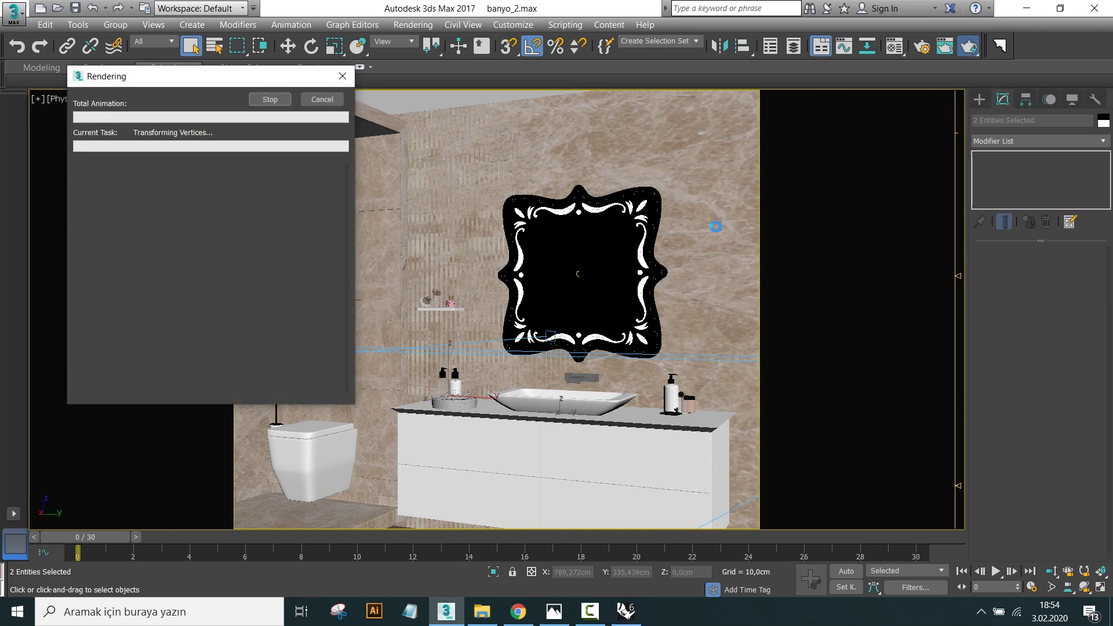
mouse_move(554, 611)
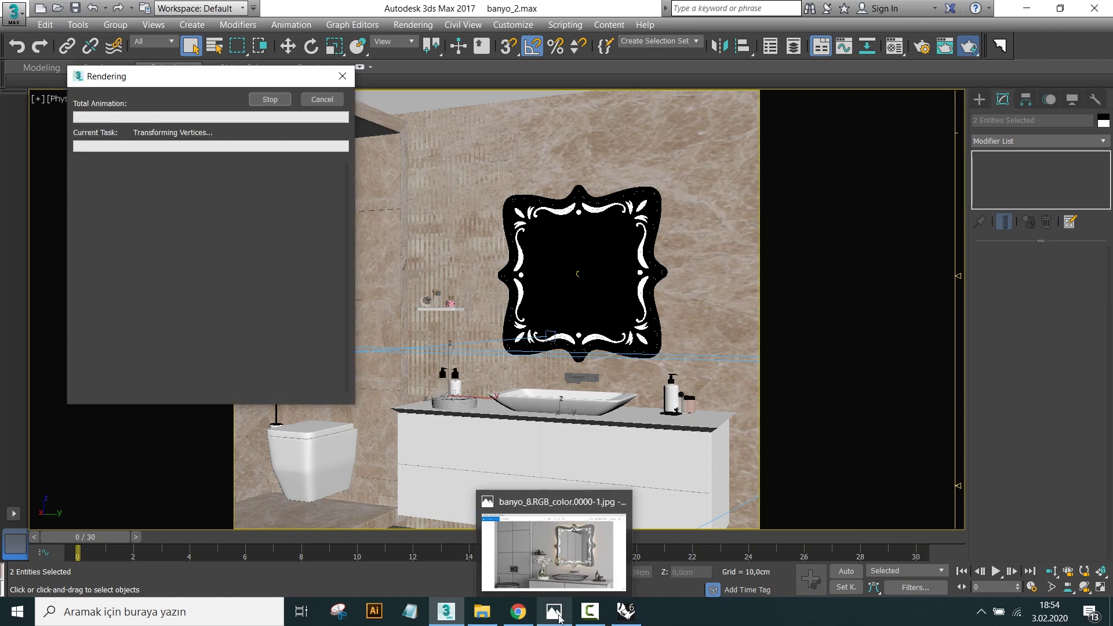
Step: Compare the V-Ray render at 100% with the reference image, then close the frame buffer
click(564, 583)
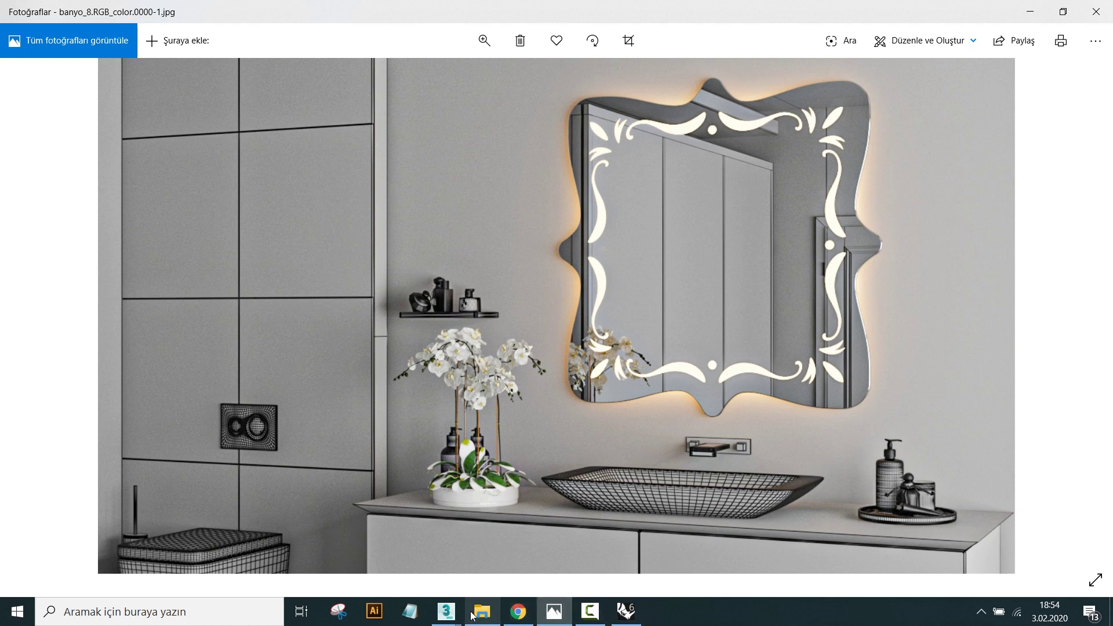
click(507, 550)
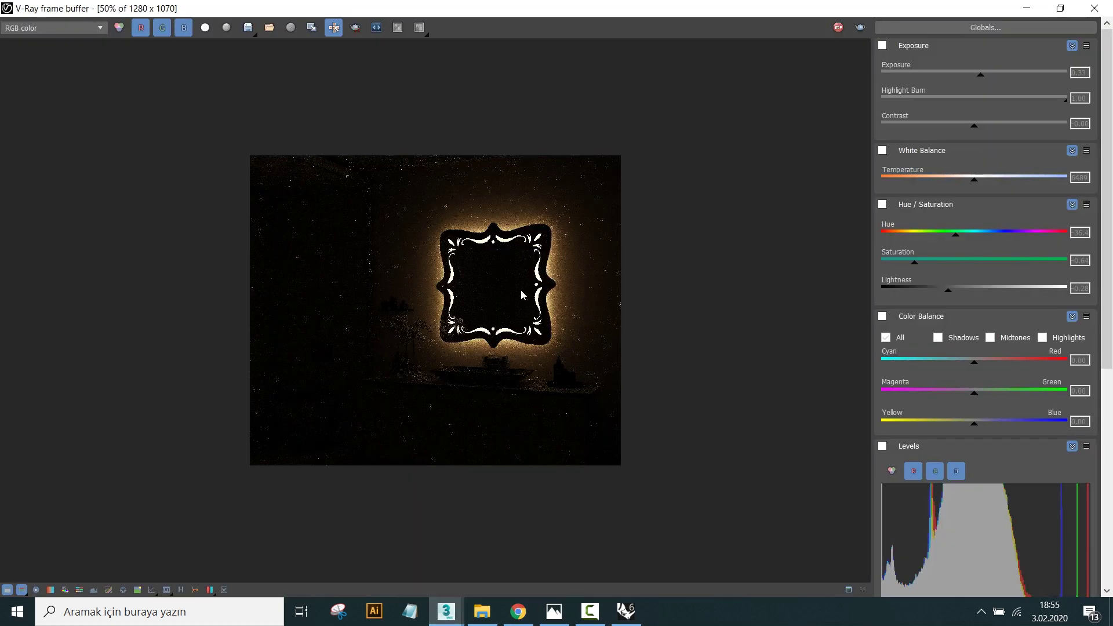
double_click(520, 290)
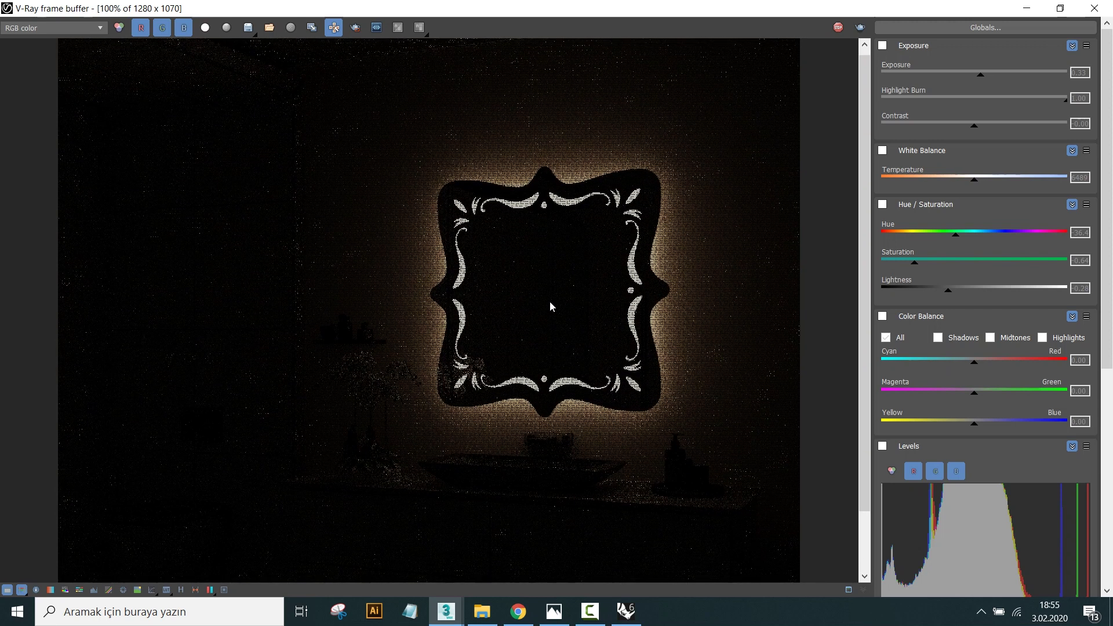
middle_drag(550, 305, 636, 265)
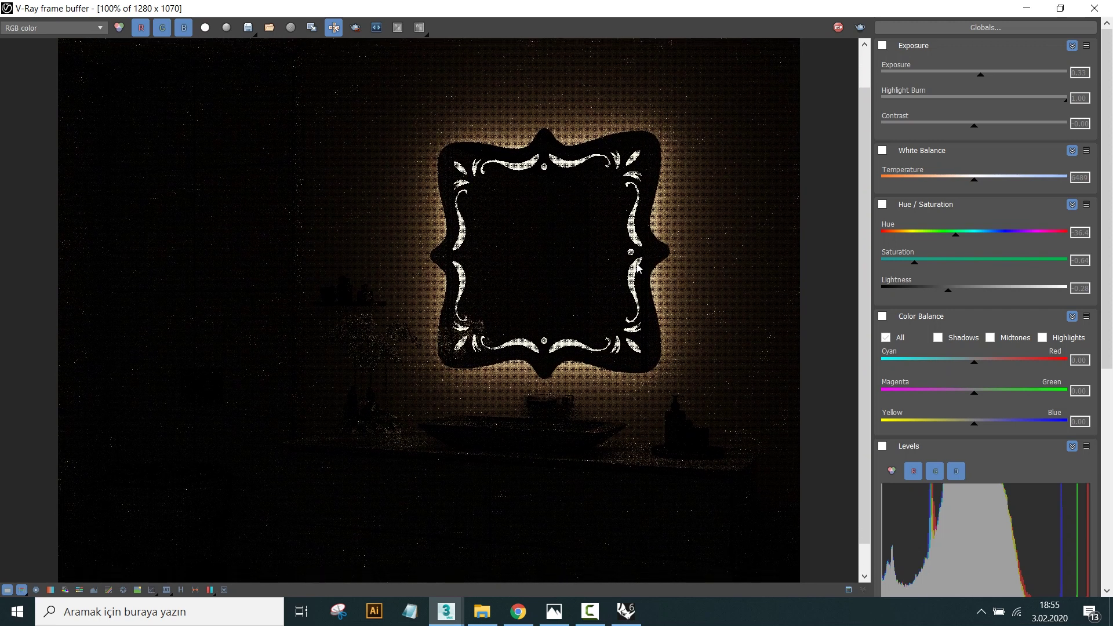
middle_drag(621, 244, 626, 219)
scroll(633, 261, down, 2)
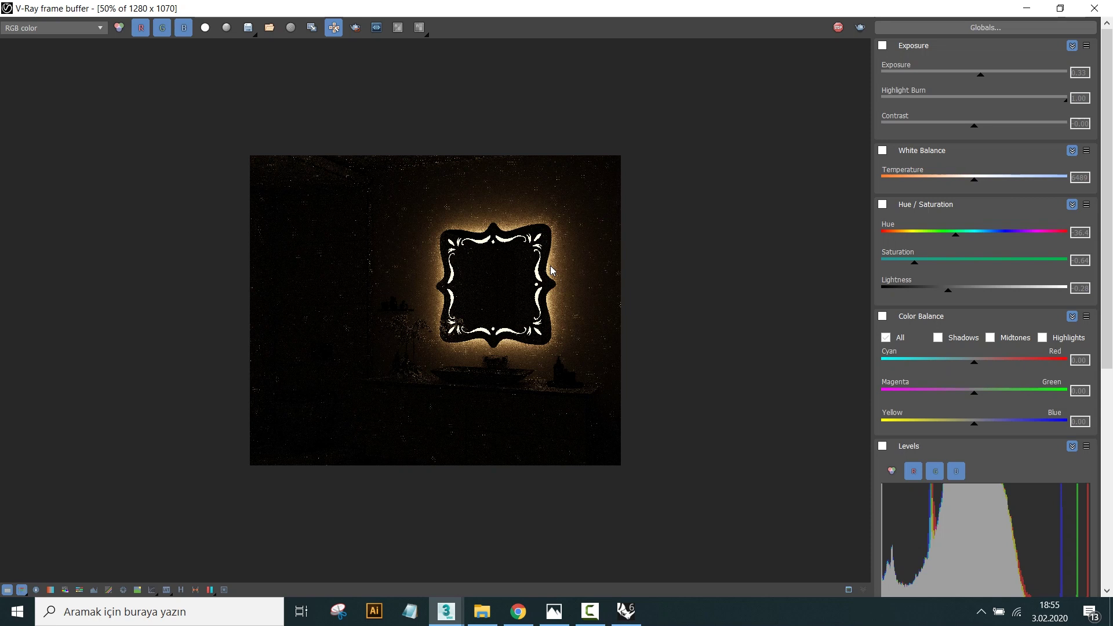
scroll(567, 264, up, 2)
click(1094, 9)
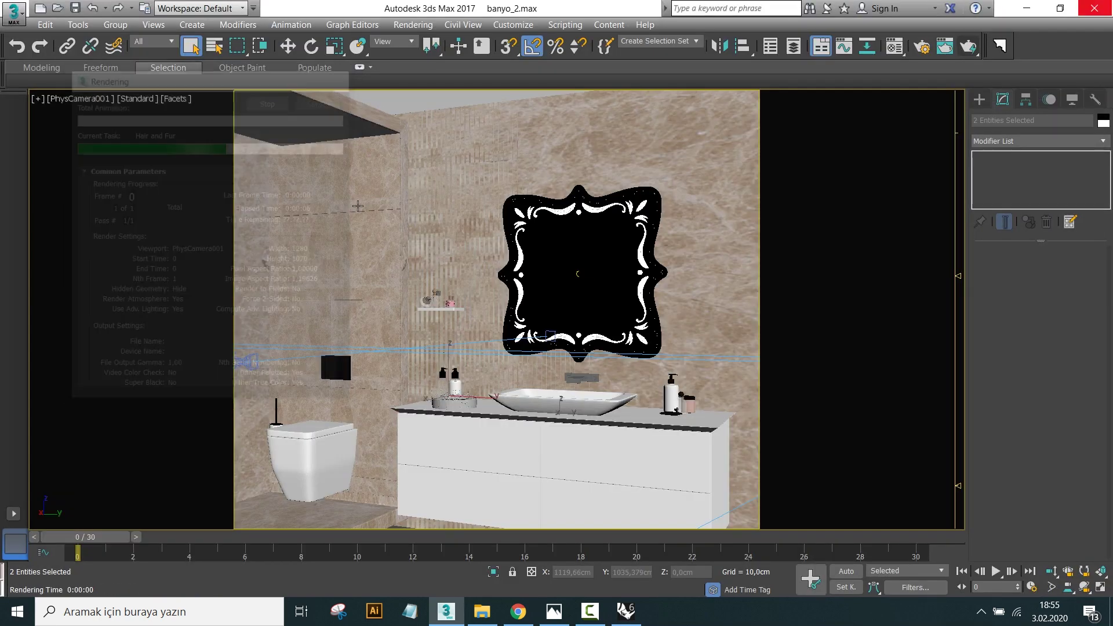
Step: In Top view, pan to the bathroom plan and select all the wavy objects
key(t)
scroll(447, 228, down, 3)
scroll(447, 227, down, 5)
scroll(440, 249, down, 2)
scroll(580, 192, up, 6)
middle_drag(599, 181, 661, 251)
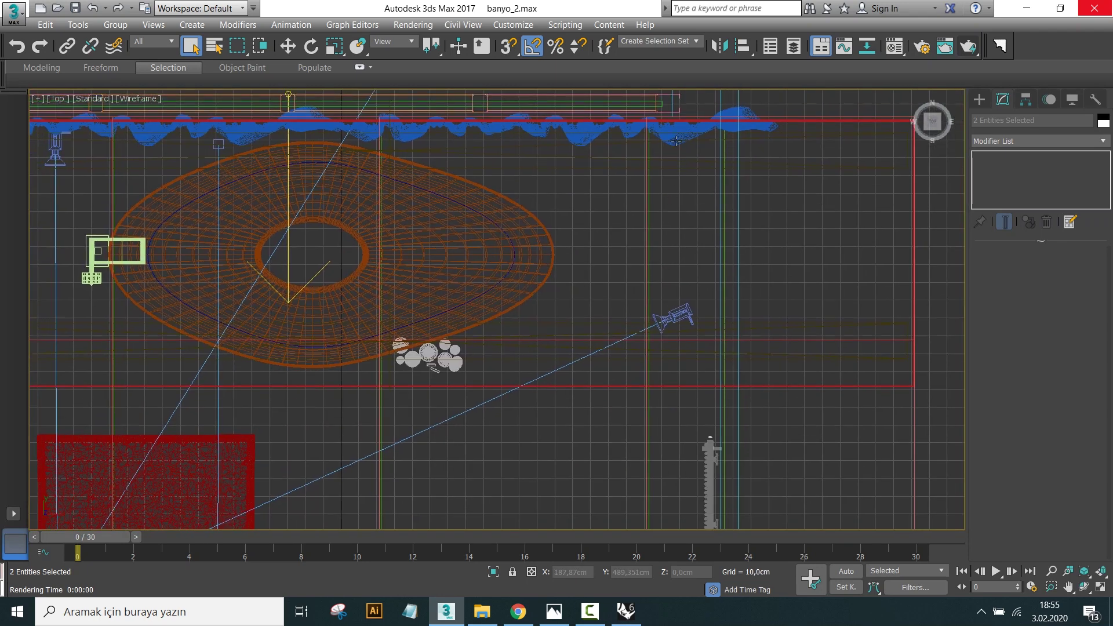
click(676, 141)
middle_drag(675, 141, 806, 199)
Step: Dismiss the quad menu, maximize the PhysCamera001 view, and render it again
ctrl+click(385, 197)
right_click(384, 191)
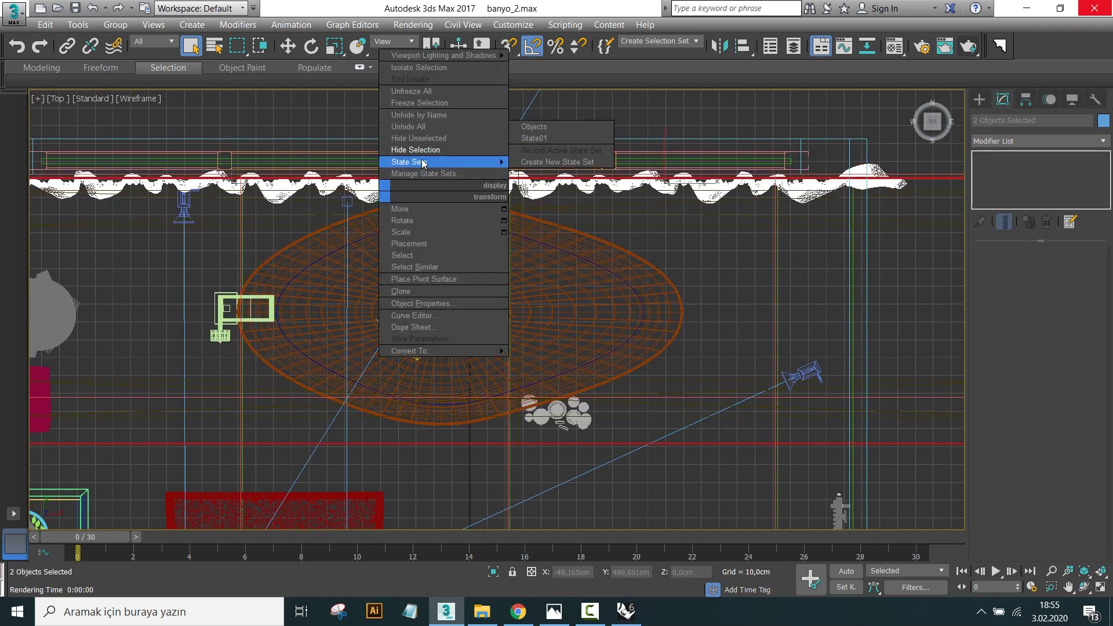
click(638, 267)
key(alt+w)
key(alt+w)
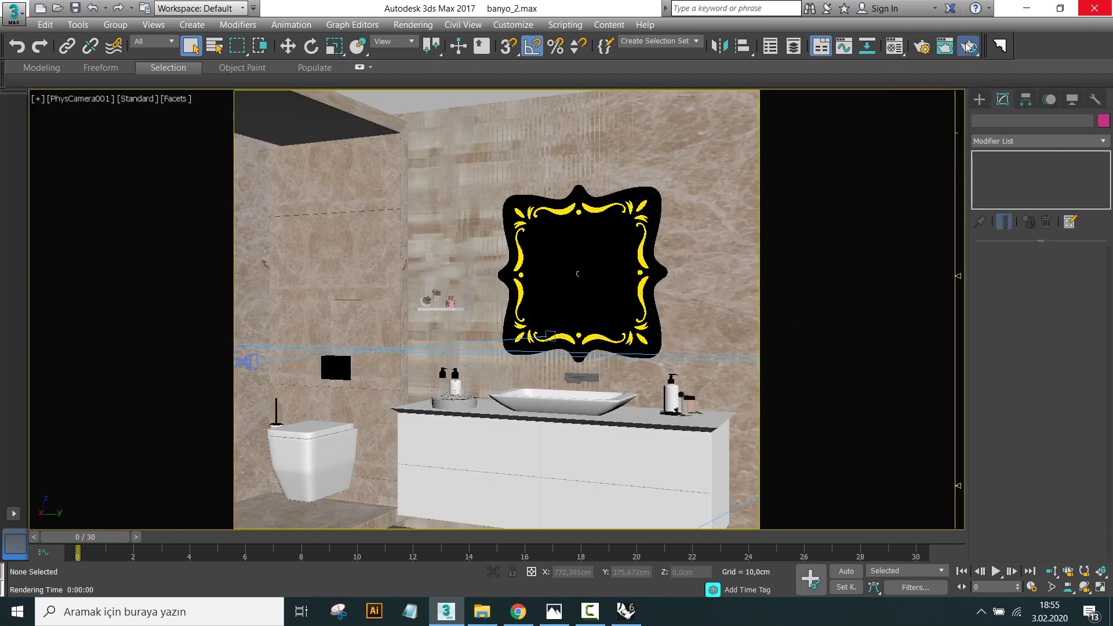
click(967, 46)
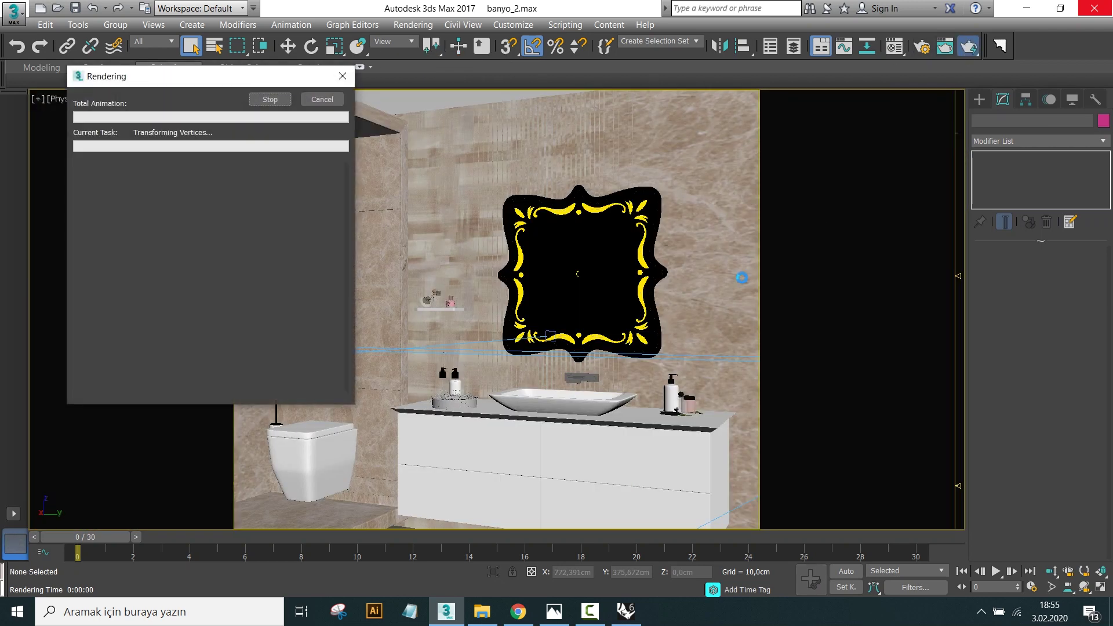
Step: Switch between the reference, the Banyo 2 folder and 3ds Max to watch the render
click(554, 615)
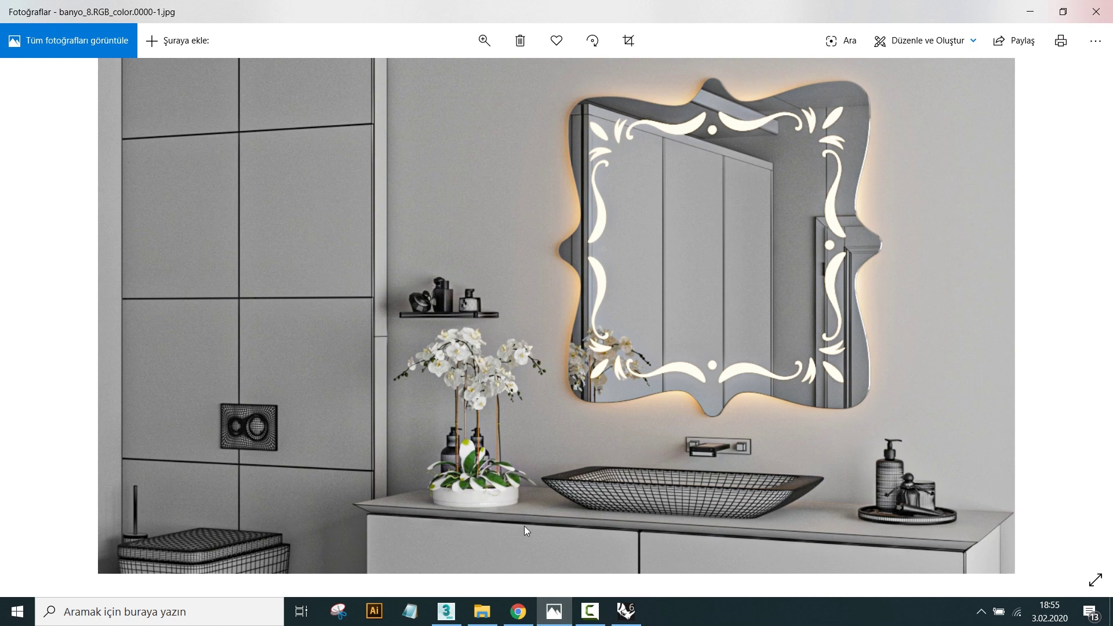
click(495, 616)
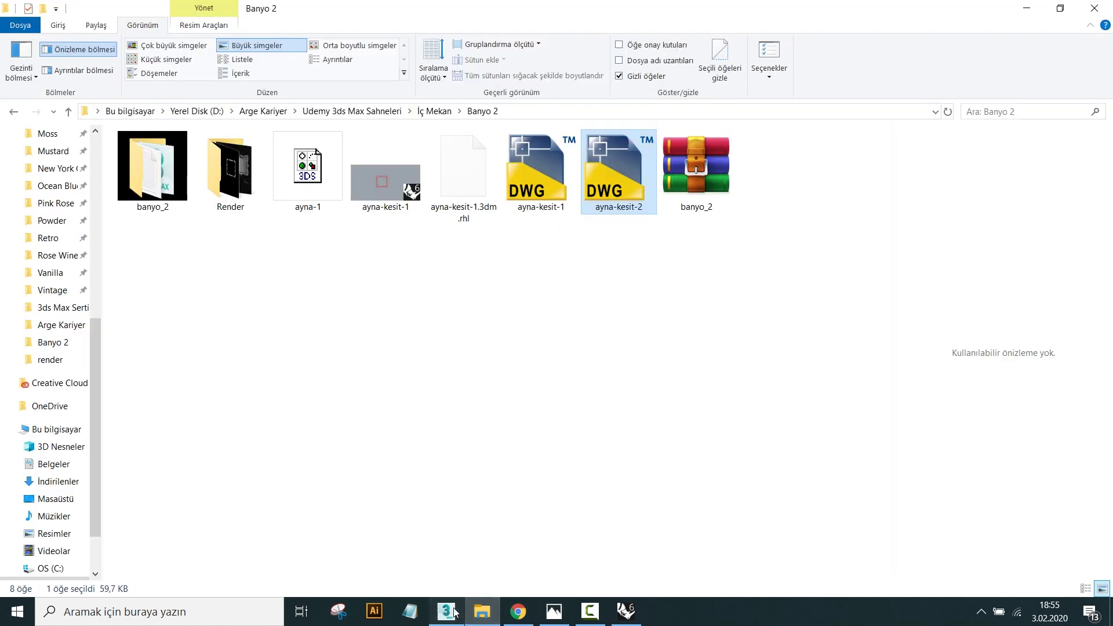
click(454, 612)
key(alt+Tab)
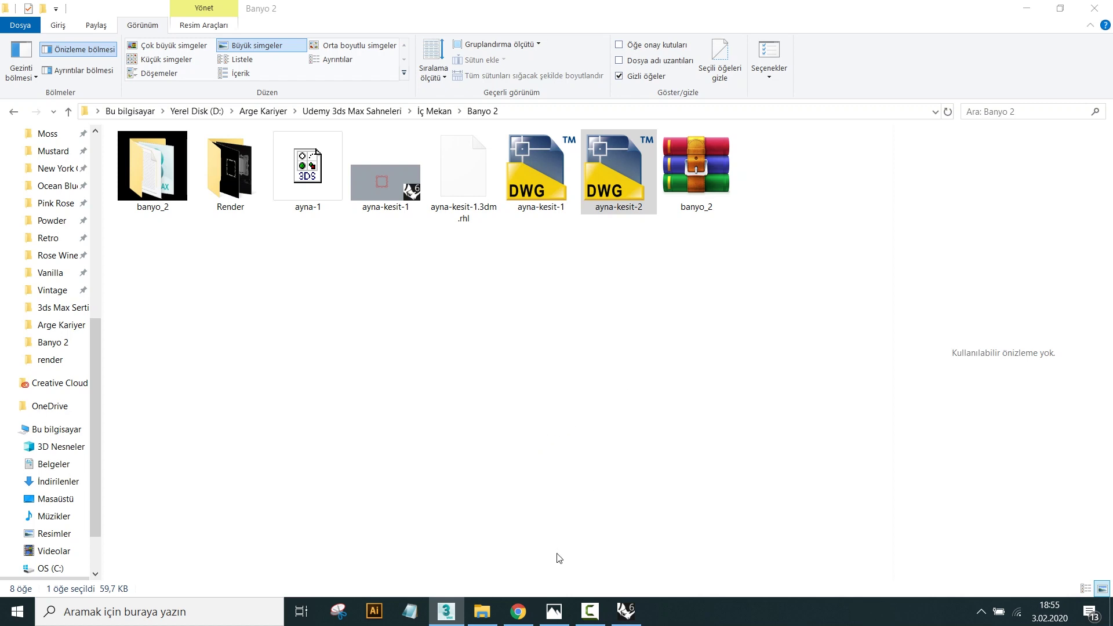
mouse_move(446, 611)
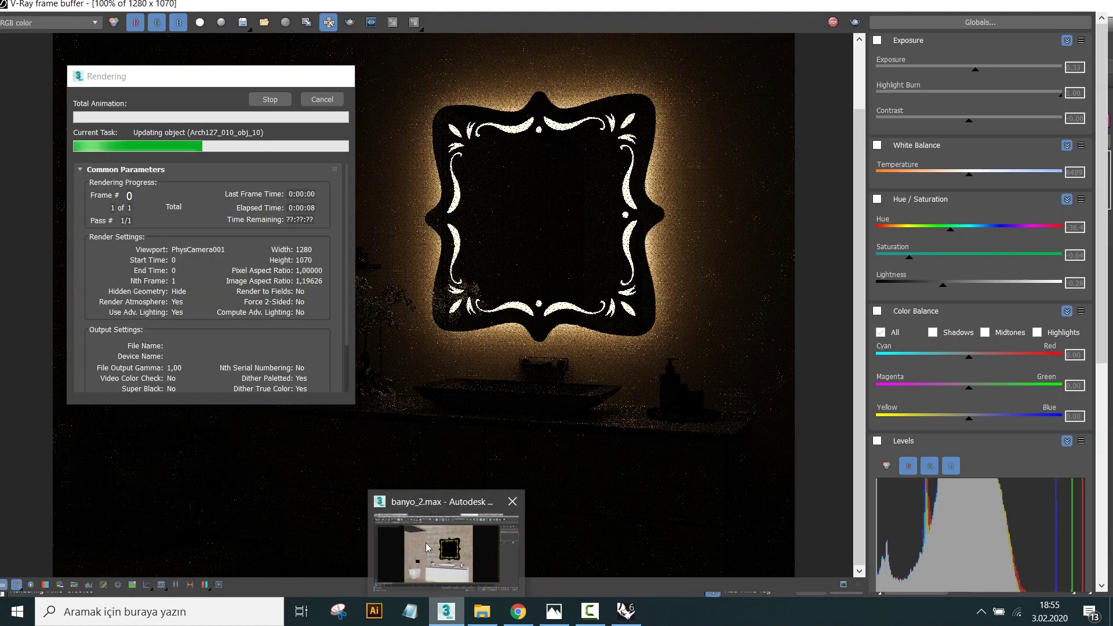
click(429, 538)
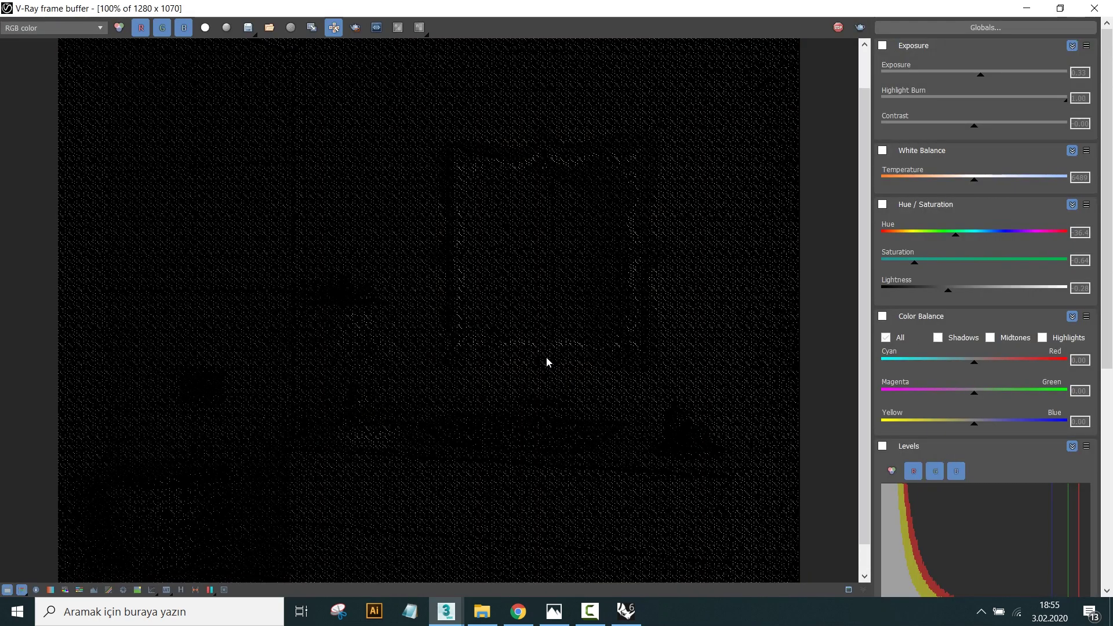
scroll(546, 363, down, 3)
scroll(510, 305, up, 3)
scroll(496, 159, down, 2)
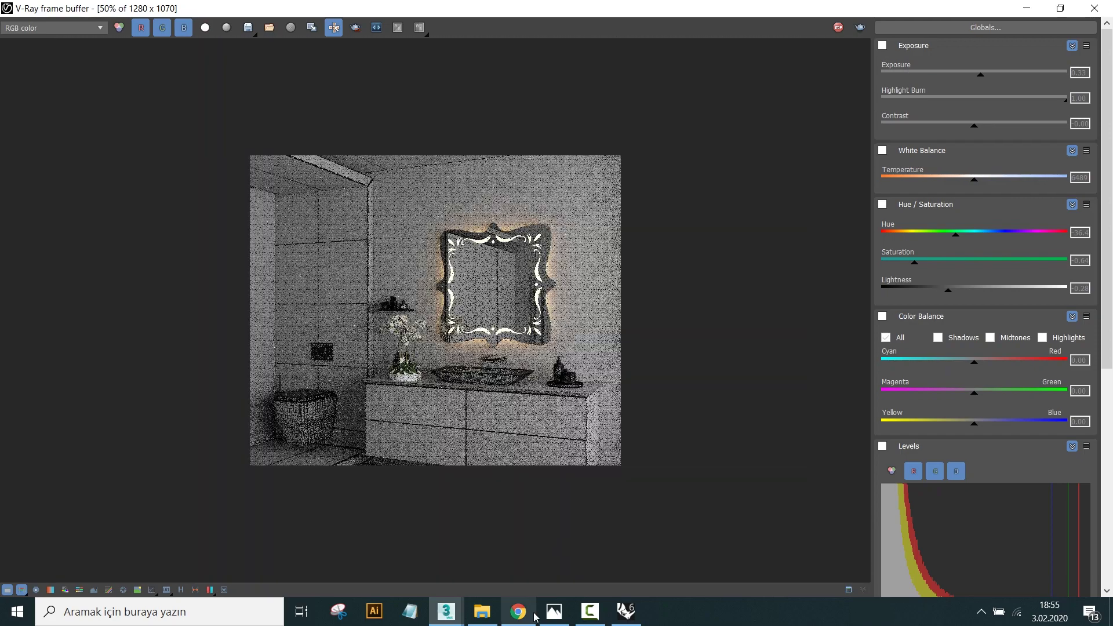
Step: Compare the in-progress render against the reference bathroom render, then return to 3ds Max
click(547, 617)
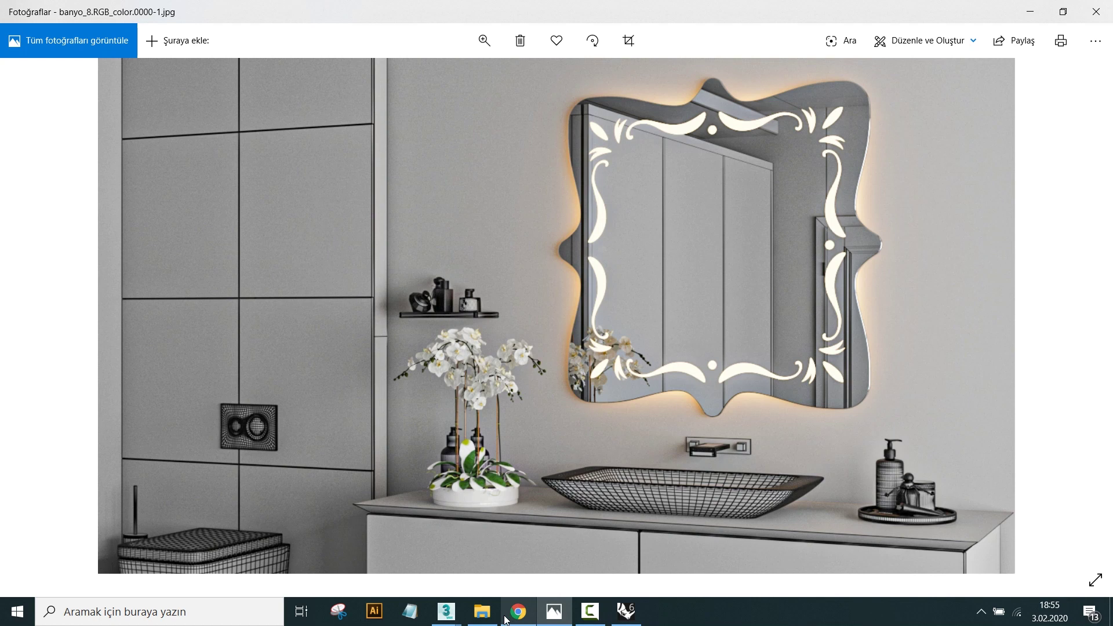
scroll(503, 539, up, 2)
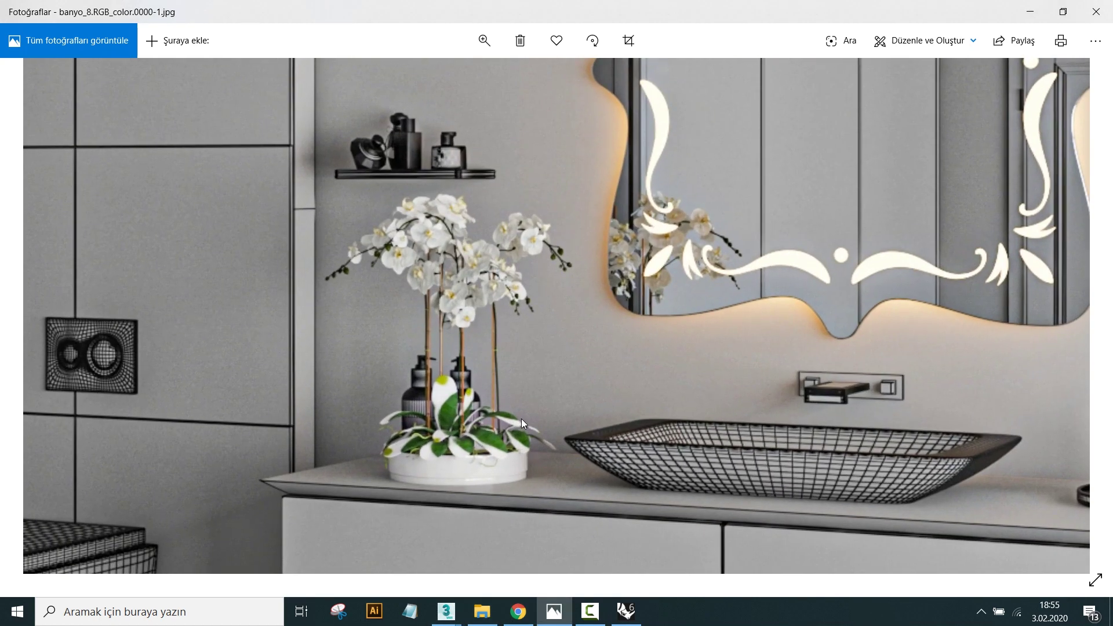
scroll(520, 419, down, 2)
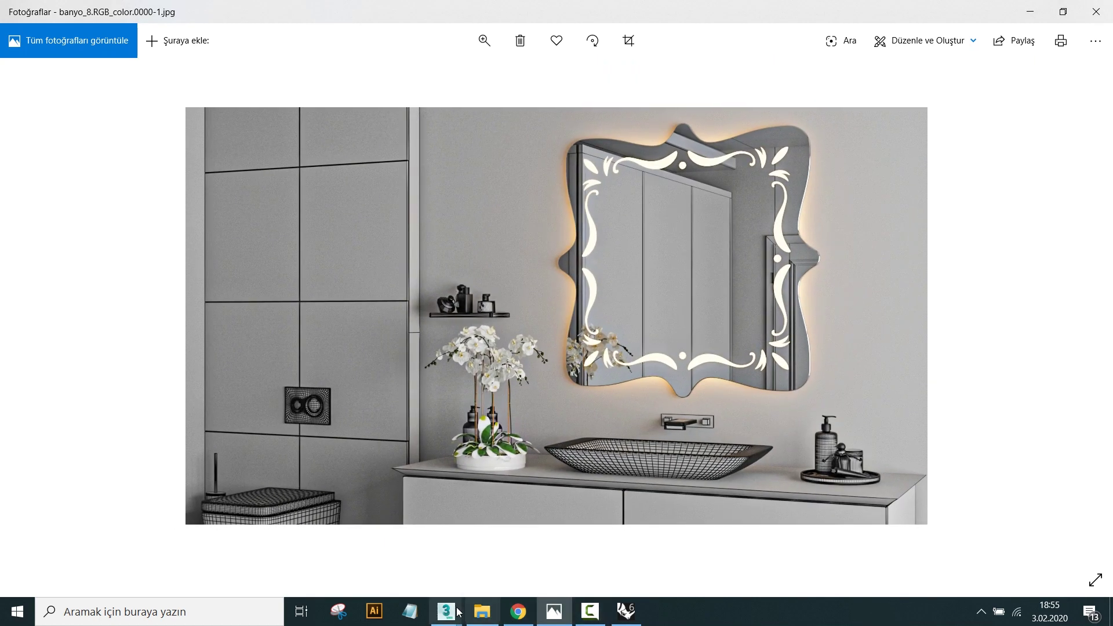
mouse_move(446, 611)
click(510, 550)
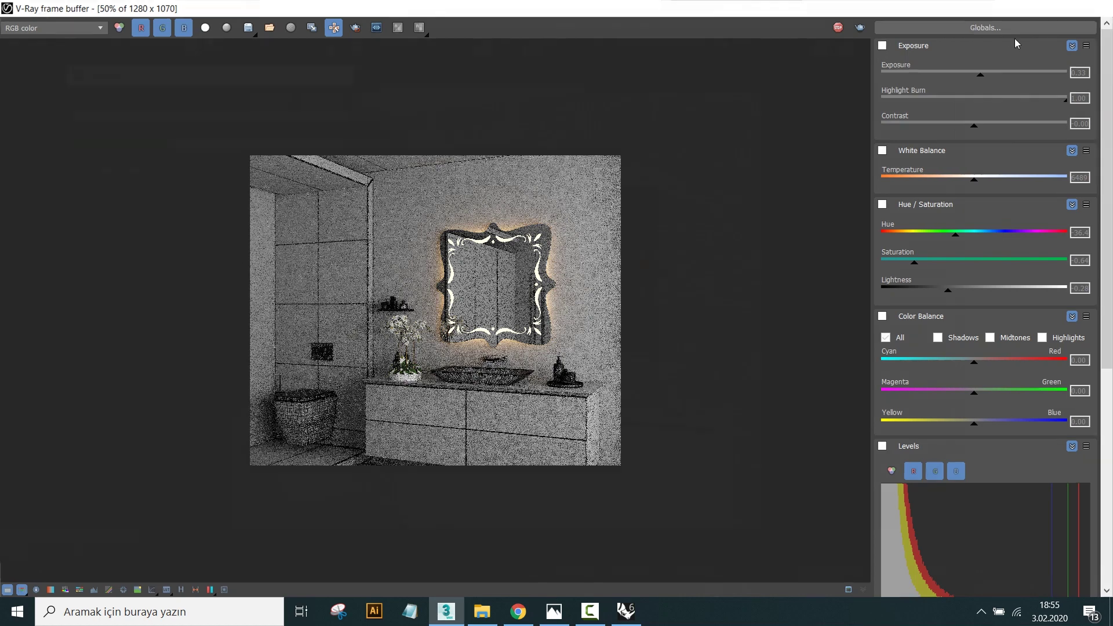
key(alt+Tab)
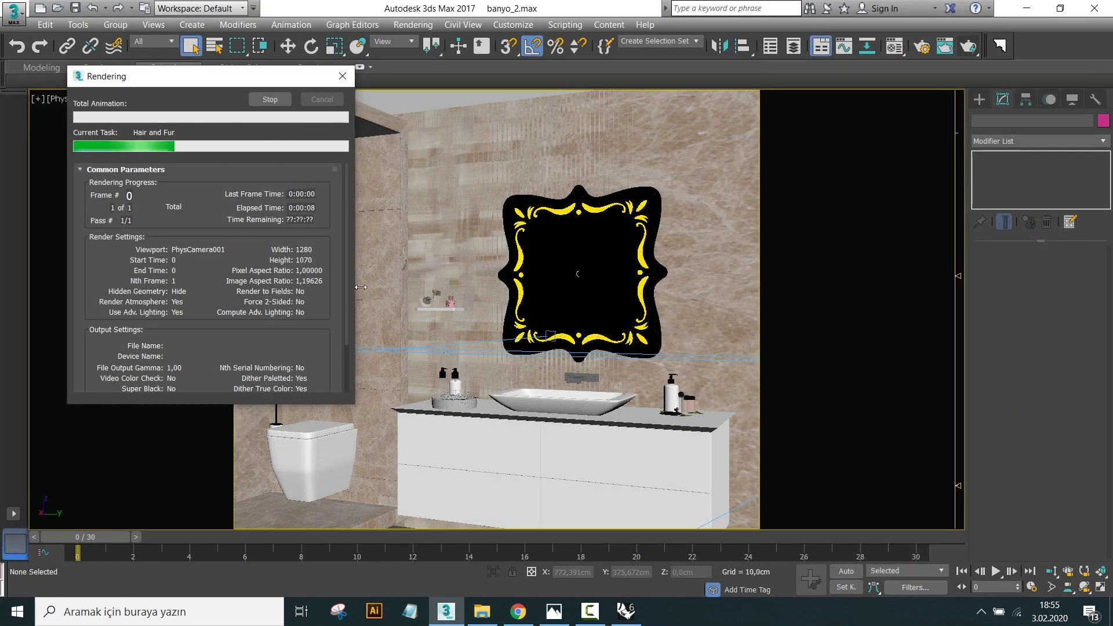
Step: Cancel the render, switch to Perspective, and isolate the ornate mirror-frame spline
key(p)
scroll(494, 319, up, 3)
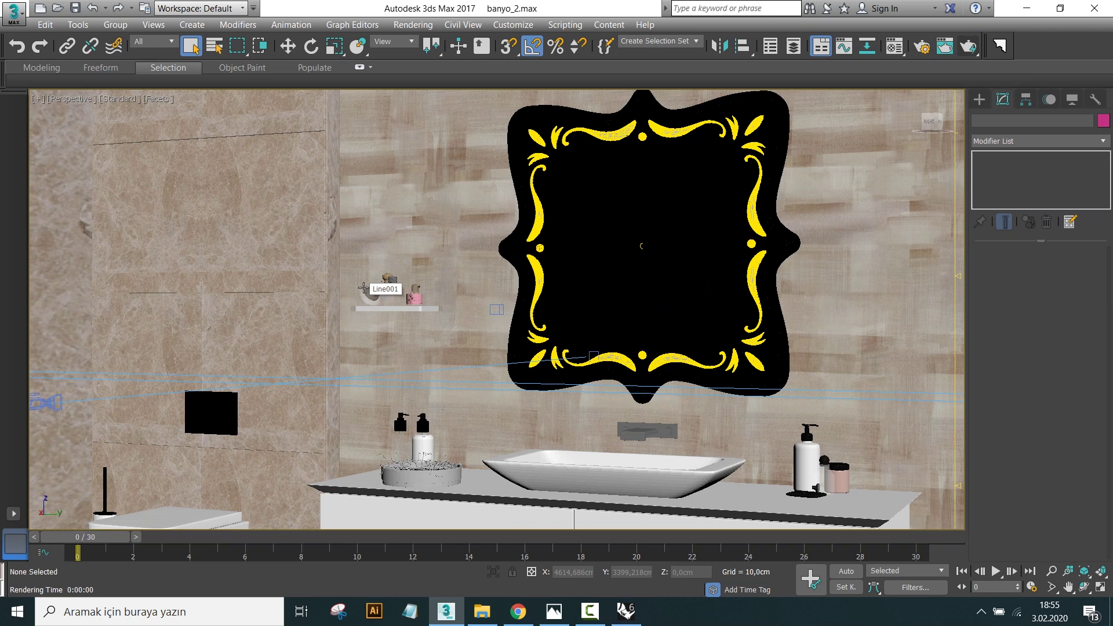
scroll(494, 318, up, 5)
scroll(494, 319, down, 5)
scroll(494, 319, down, 5)
mouse_move(495, 324)
alt+middle_down()
mouse_move(441, 377)
mouse_move(696, 303)
alt+middle_up()
scroll(442, 342, up, 3)
drag(682, 199, 518, 380)
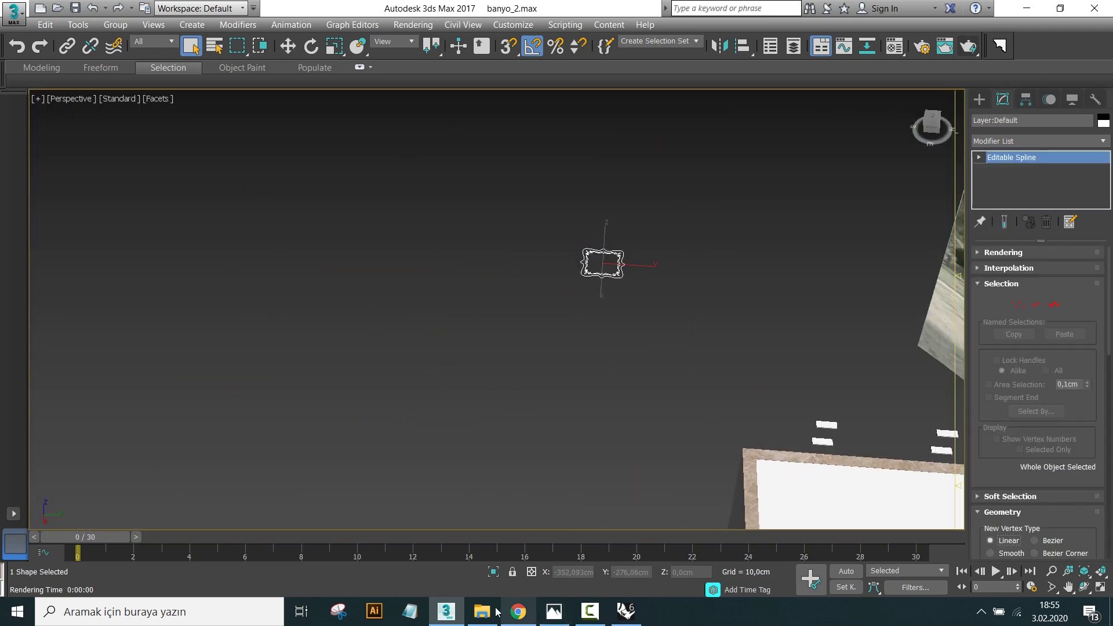
click(493, 572)
mouse_move(523, 348)
alt+middle_down()
mouse_move(385, 364)
mouse_move(586, 346)
alt+middle_up()
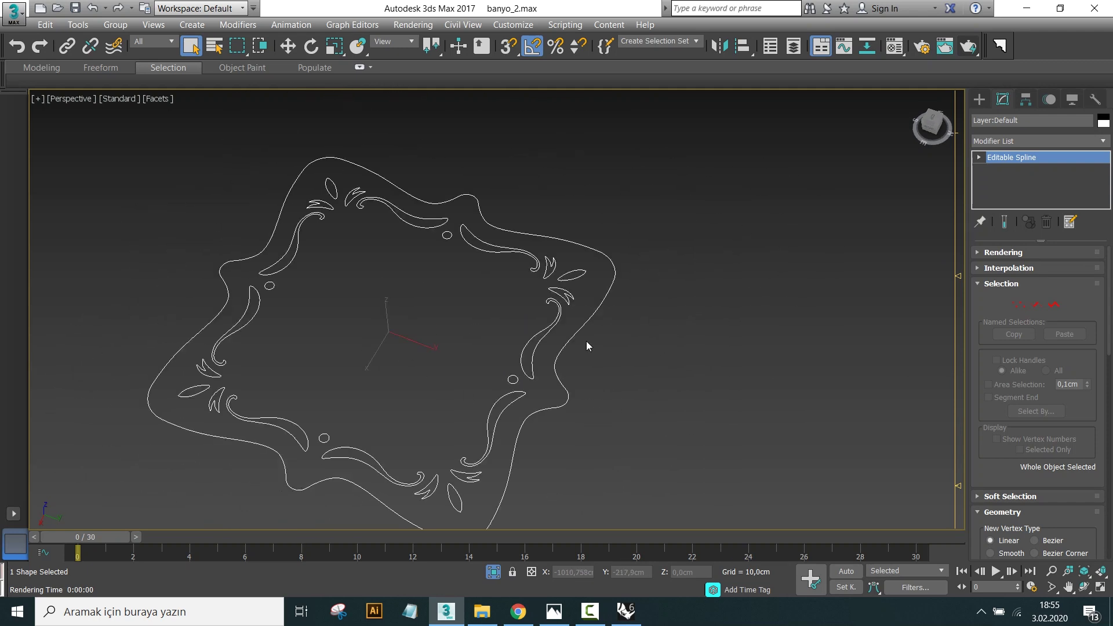
Step: Add an Extrude modifier to the frame spline and inspect the ornaments in wireframe
click(1094, 149)
key(e)
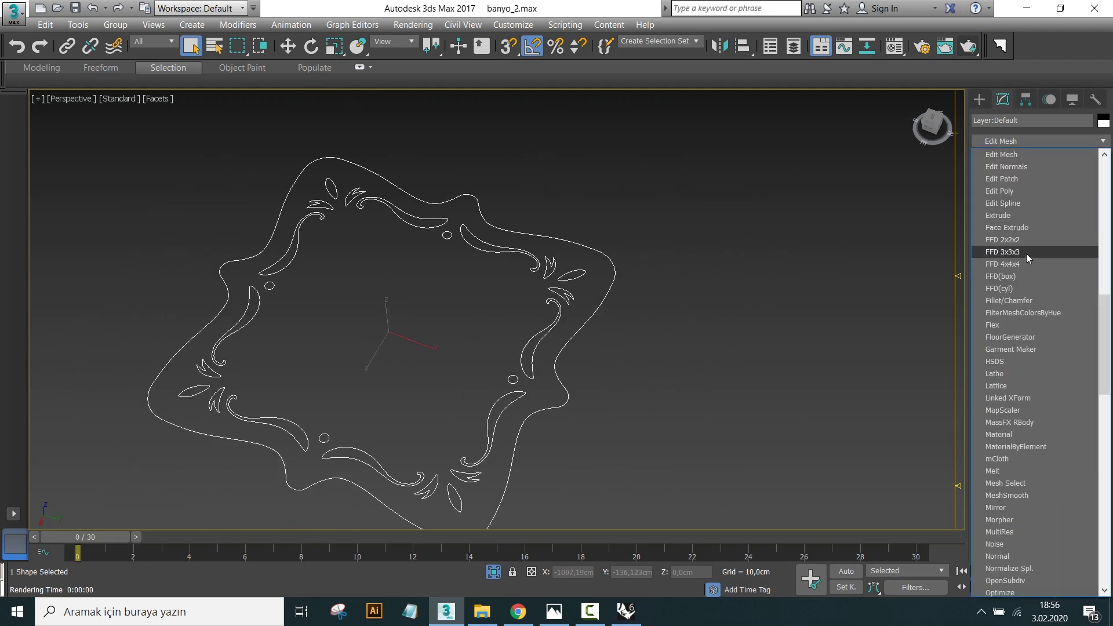
click(998, 215)
middle_drag(496, 353, 493, 367)
scroll(522, 342, up, 5)
middle_drag(549, 319, 574, 323)
scroll(579, 303, up, 2)
scroll(577, 318, up, 2)
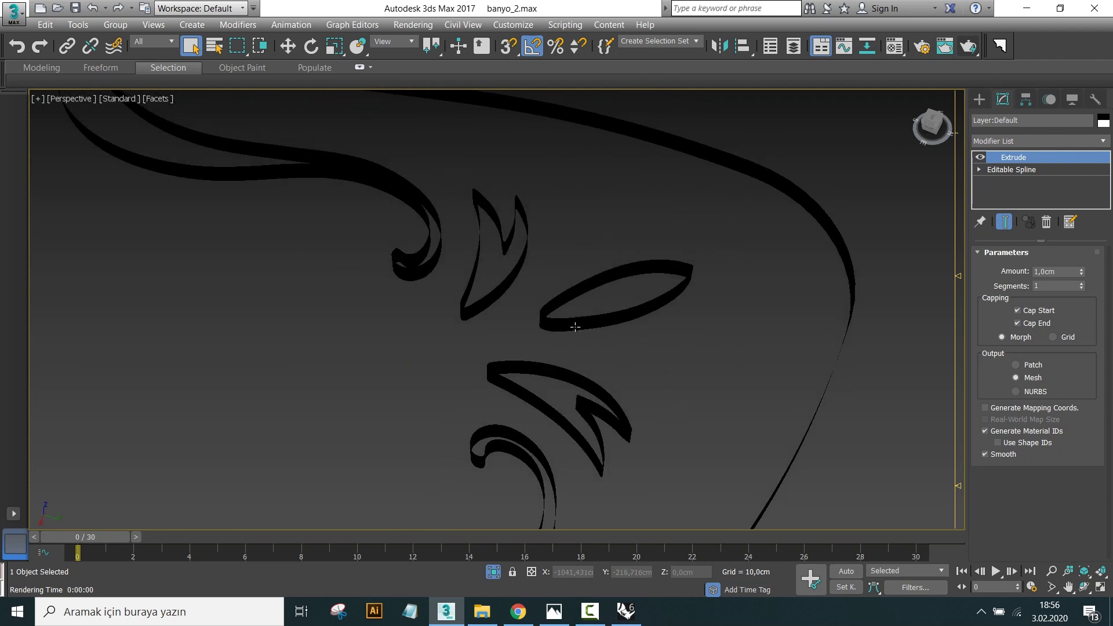
key(F3)
scroll(647, 315, up, 2)
Step: Undo the Extrude so the frame is a plain spline again
key(shift+z)
key(ctrl+z)
key(shift+z)
key(shift+z)
key(shift+z)
Step: Select all frame spline vertices and weld them at a 0.001cm threshold
click(1017, 308)
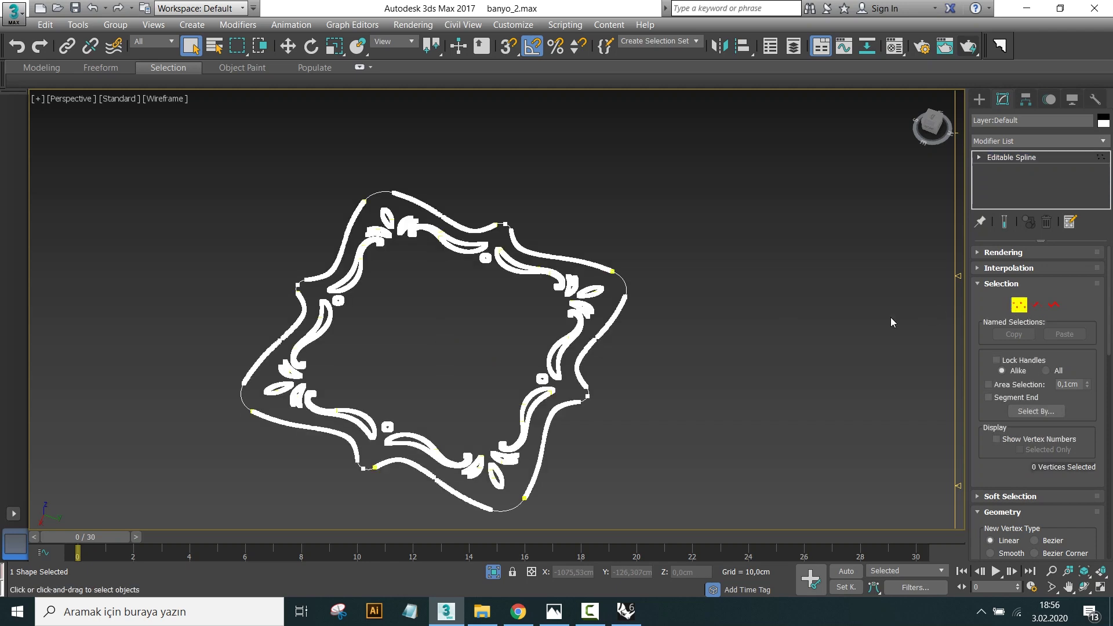
scroll(533, 220, down, 3)
key(ctrl+a)
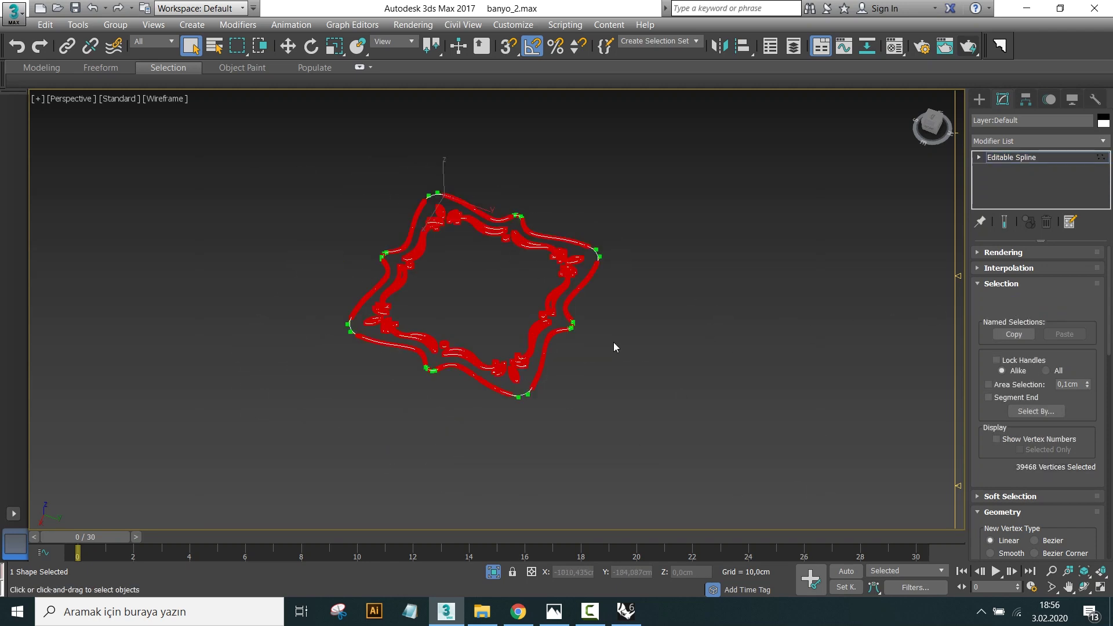
scroll(546, 375, up, 3)
scroll(1049, 463, down, 3)
scroll(1049, 464, down, 3)
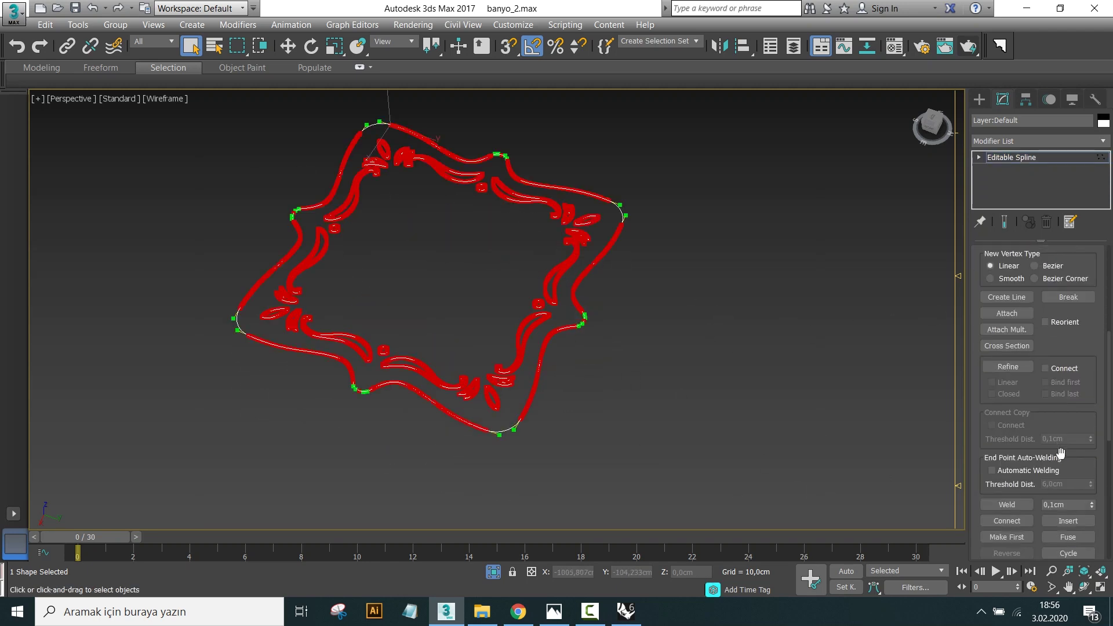
scroll(1062, 453, down, 3)
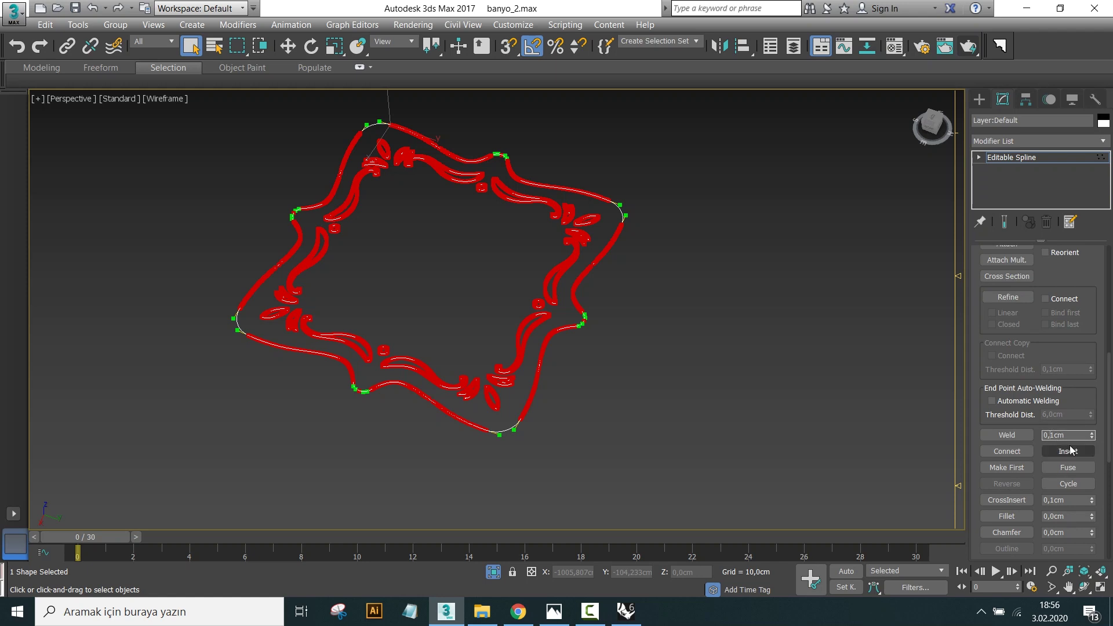
text(0,001)
click(1020, 436)
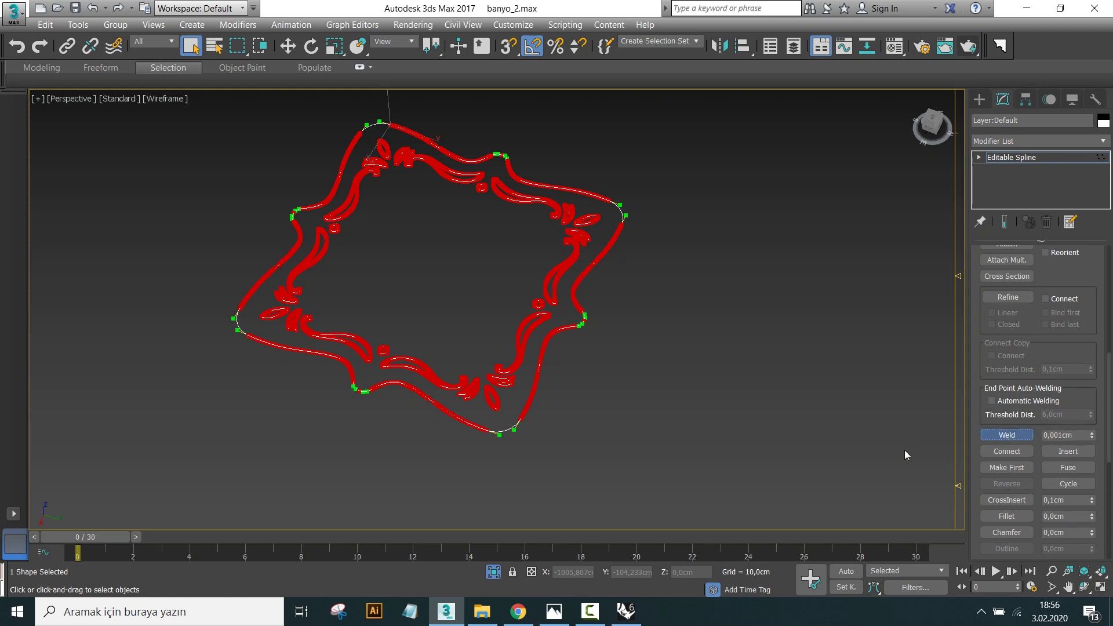
middle_drag(724, 356, 719, 378)
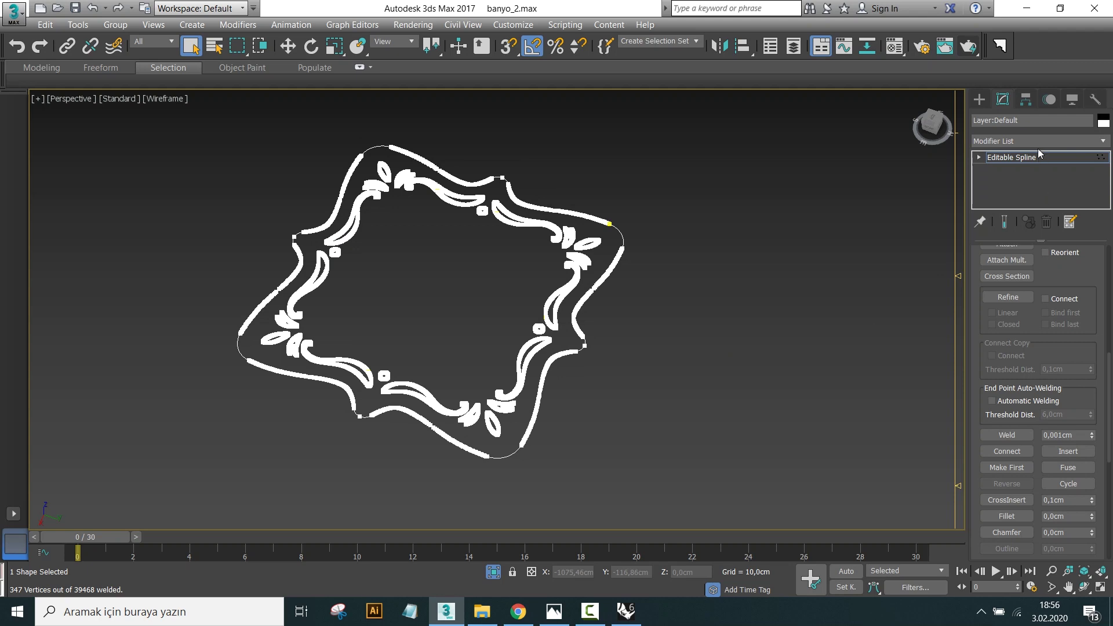
Step: Exit vertex editing and reopen the Modifier List at the E entries
click(1045, 162)
click(1101, 141)
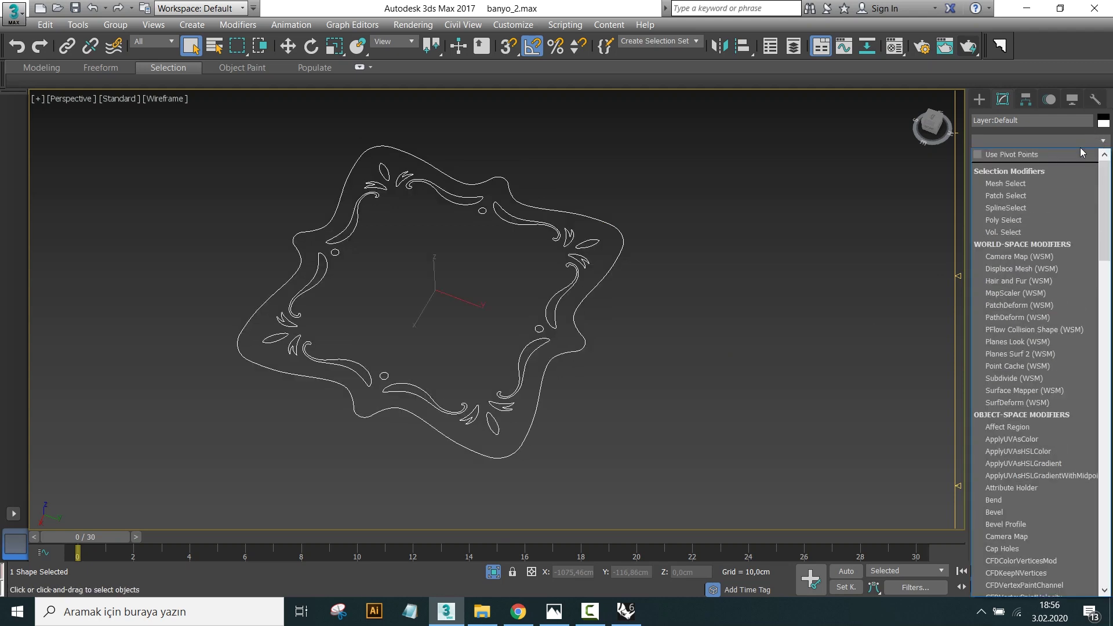
key(e)
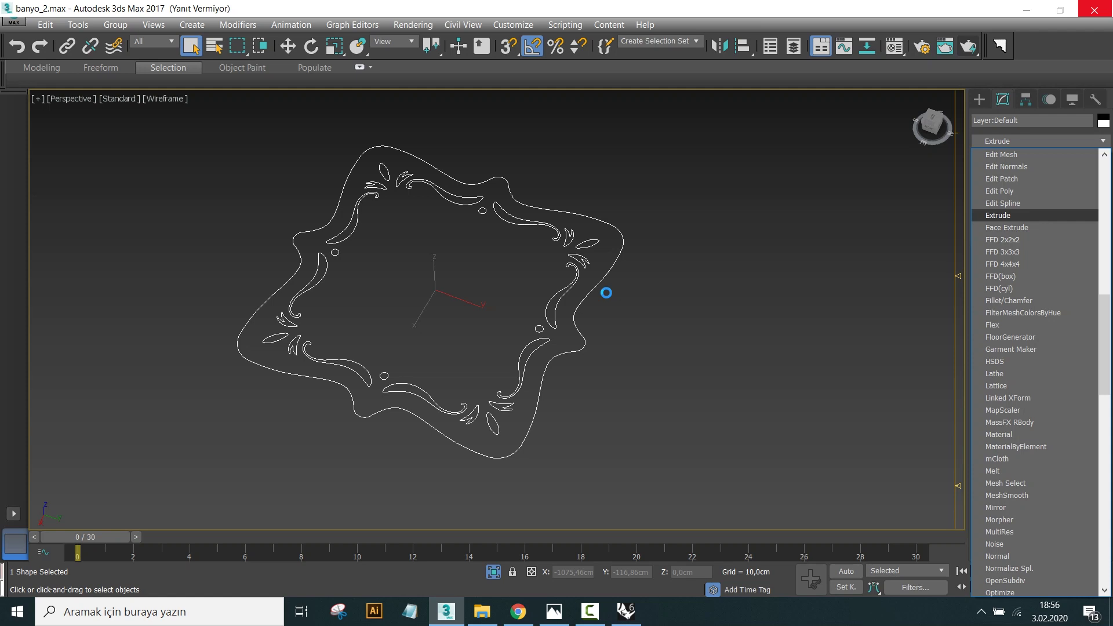
click(581, 613)
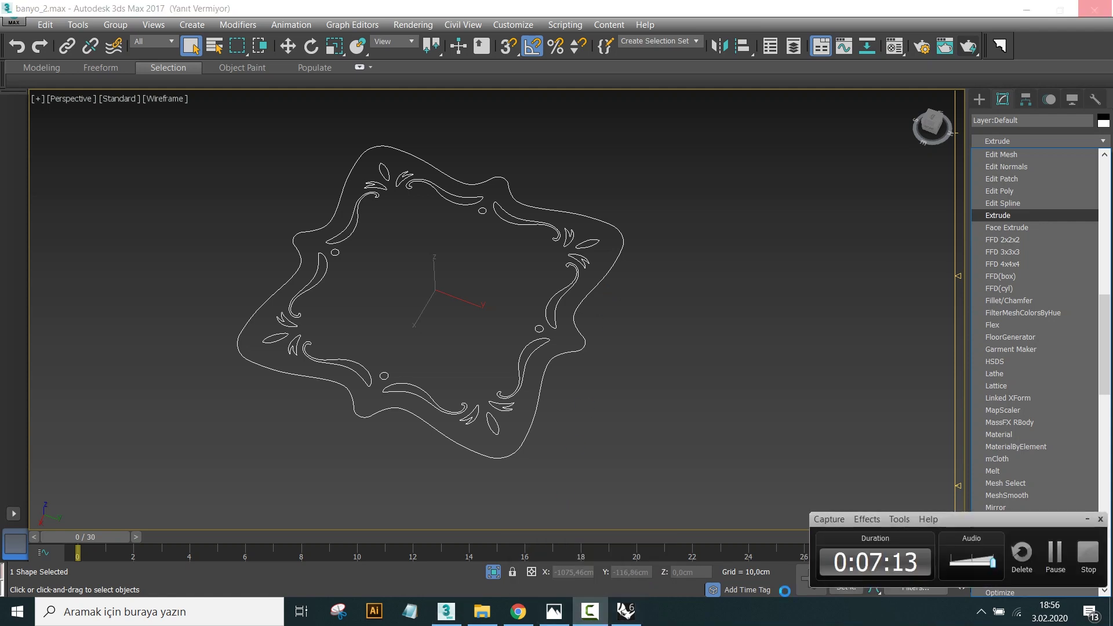